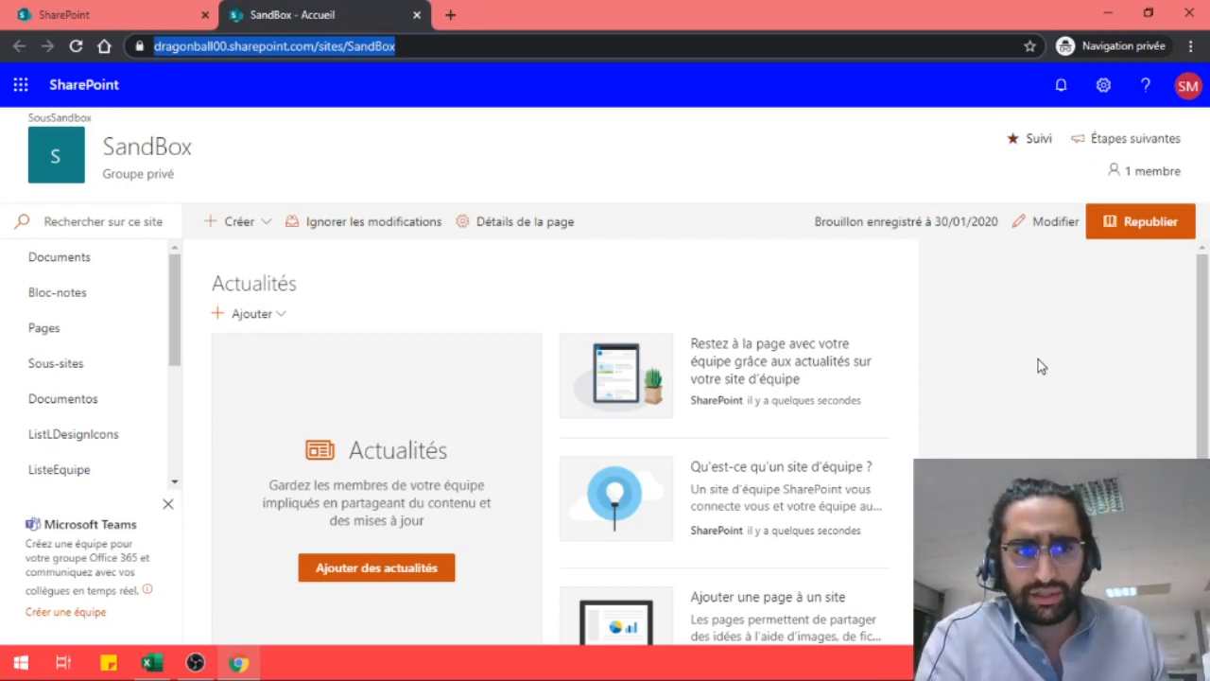
# Switch to Excel and enter the headers Nom, prenom and date naissance in A1:C1
pyautogui.hotkey('alt', 'Tab')
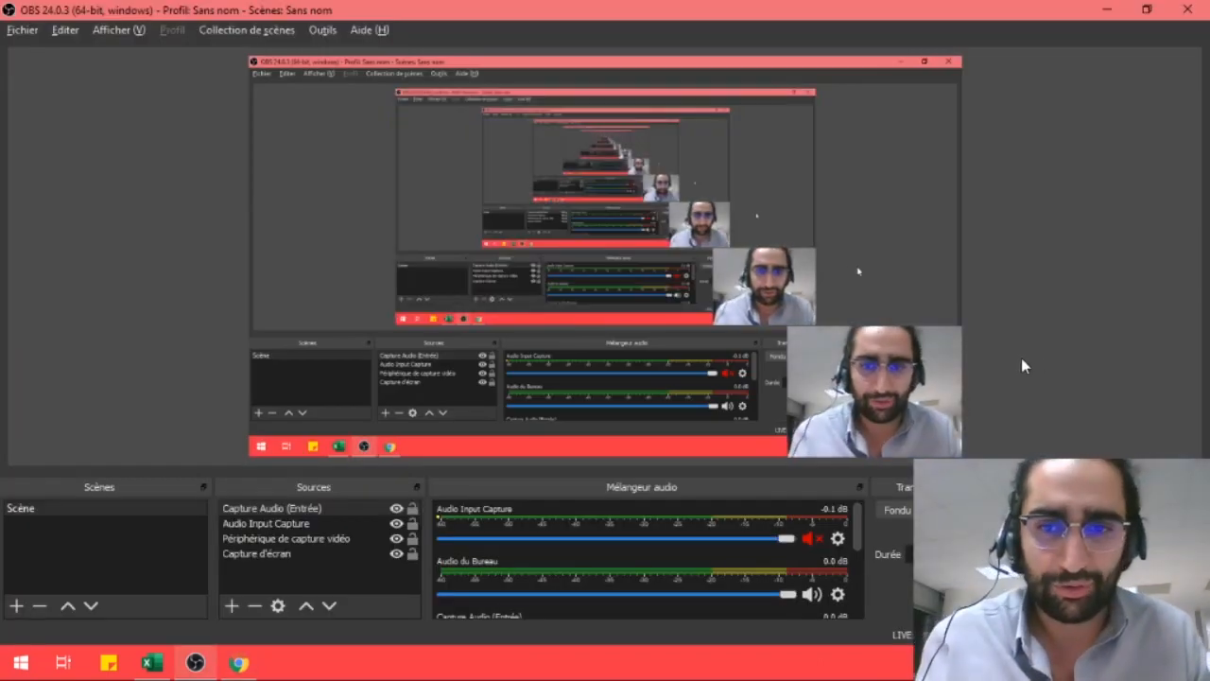
pyautogui.hotkey('alt', 'Tab')
pyautogui.hotkey('alt', 'Tab')
pyautogui.press('Tab')
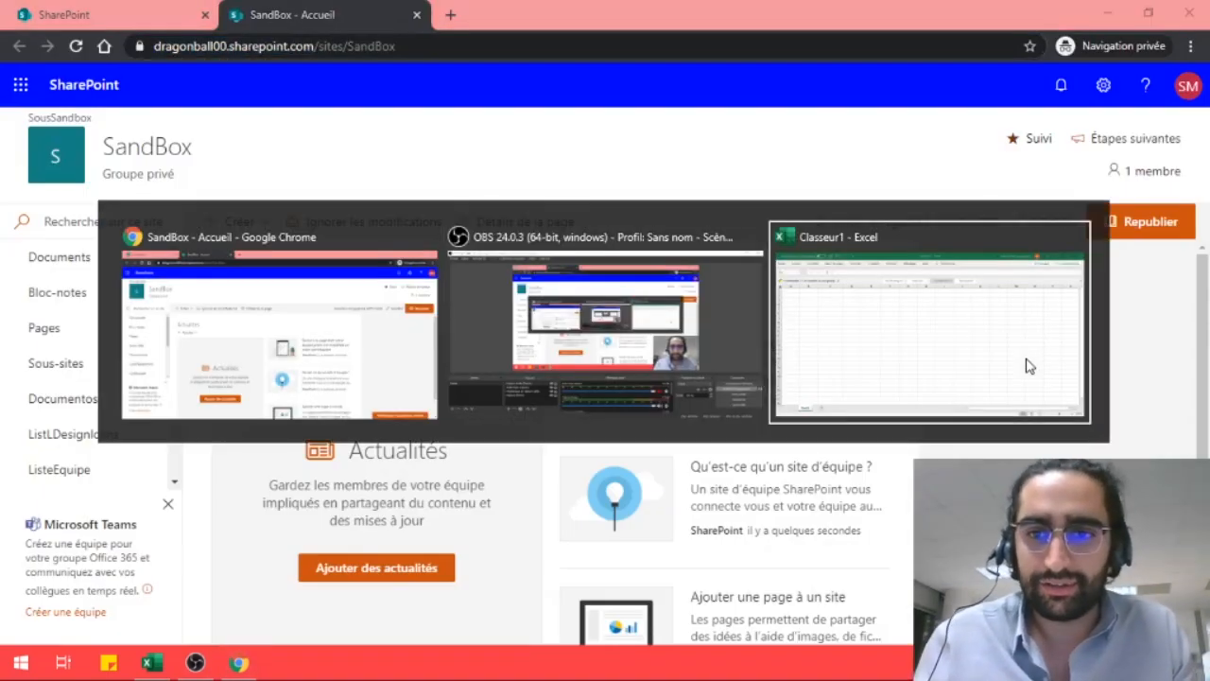
pyautogui.click(70, 154)
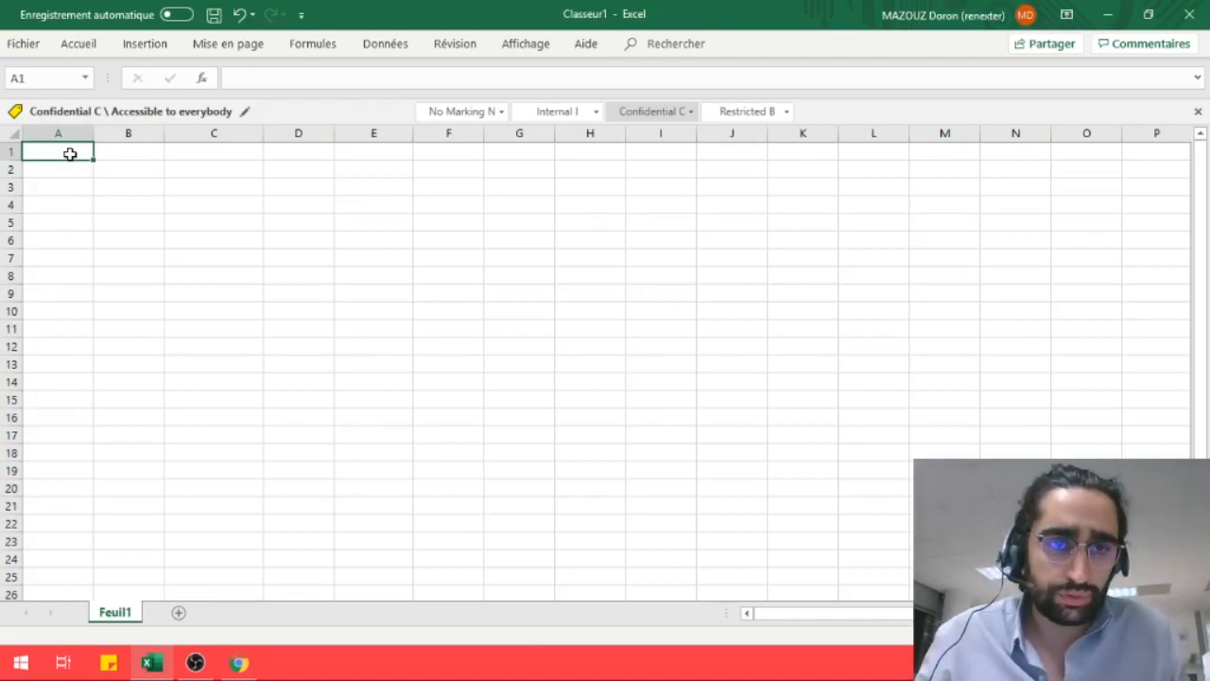
pyautogui.write('Nom')
pyautogui.press('Tab')
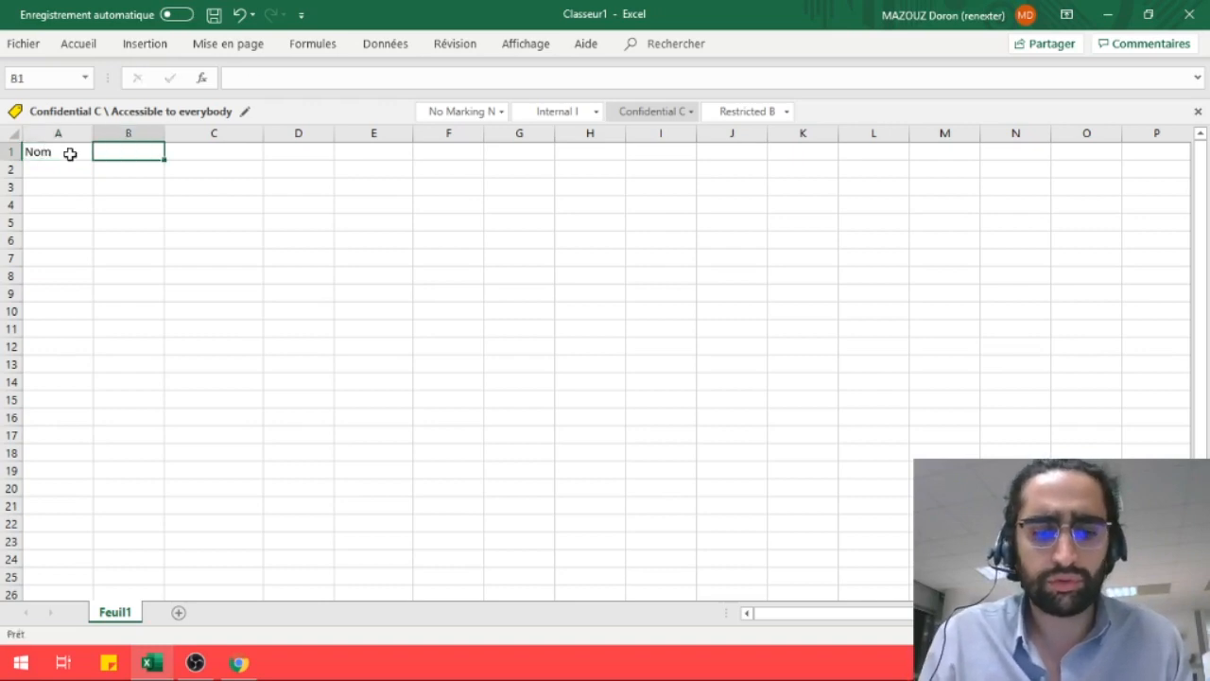
pyautogui.write('prenom')
pyautogui.press('Tab')
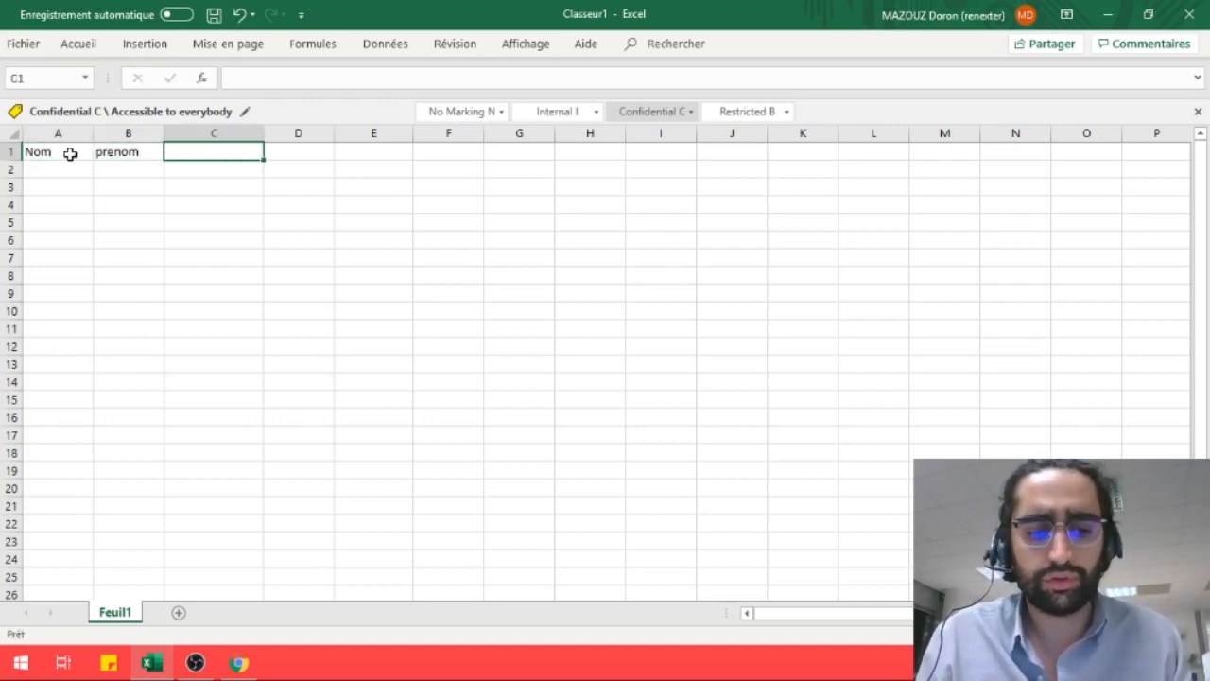
pyautogui.write('date')
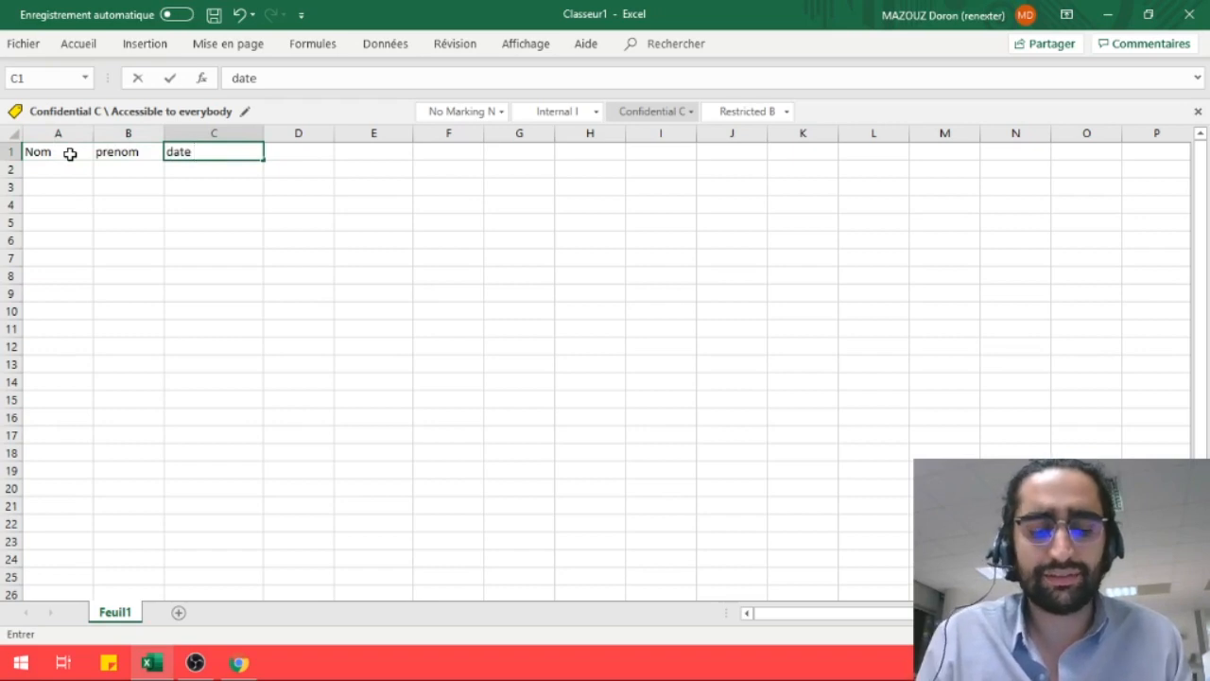
pyautogui.write(' nais')
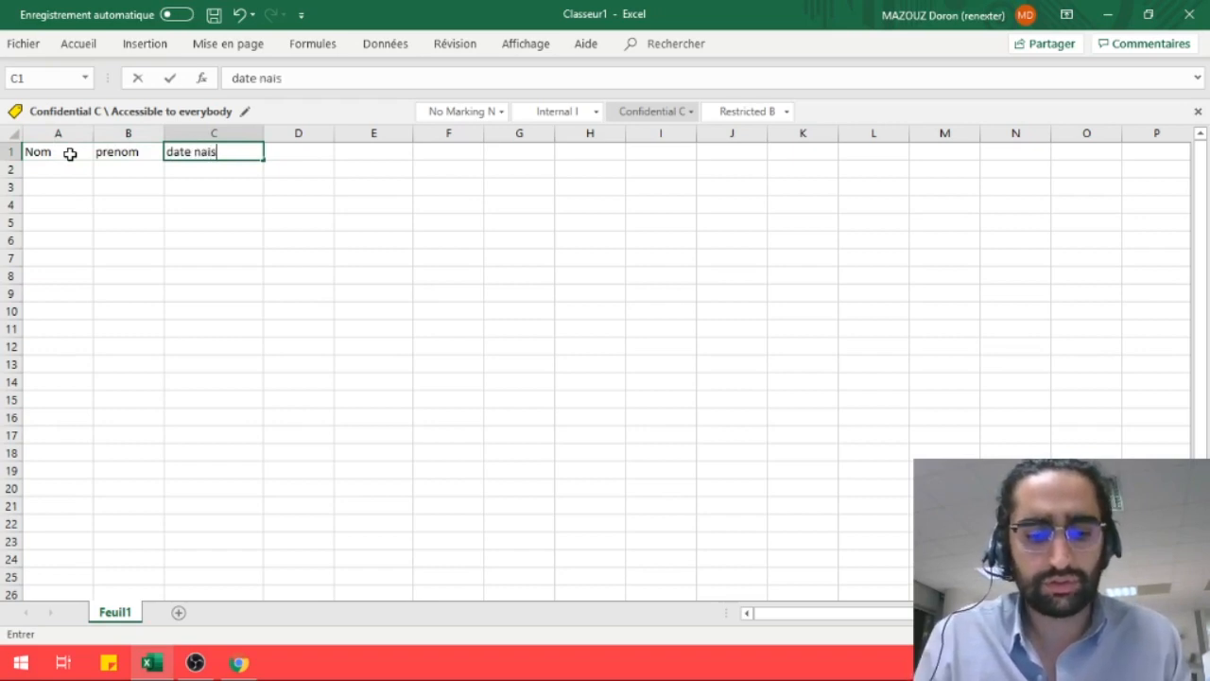
pyautogui.write('sance')
# Add the headers age, telephone and pays in D1:F1
pyautogui.press('Tab')
pyautogui.write('age')
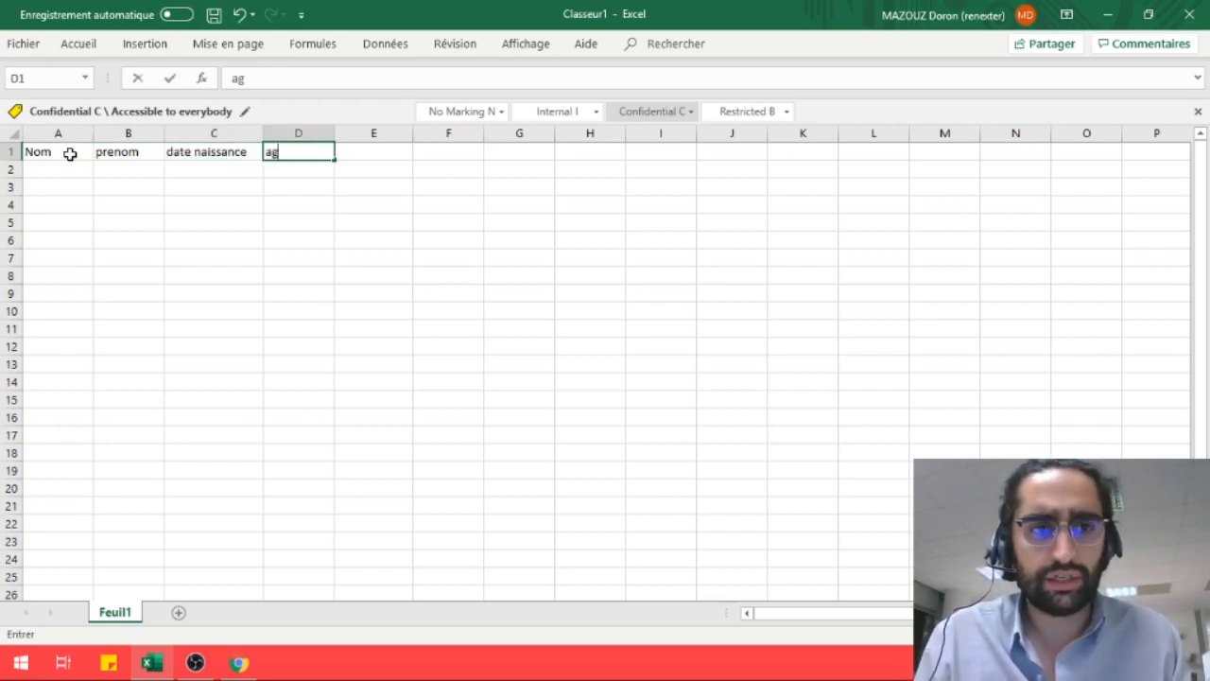
pyautogui.press('Tab')
pyautogui.write('telephone')
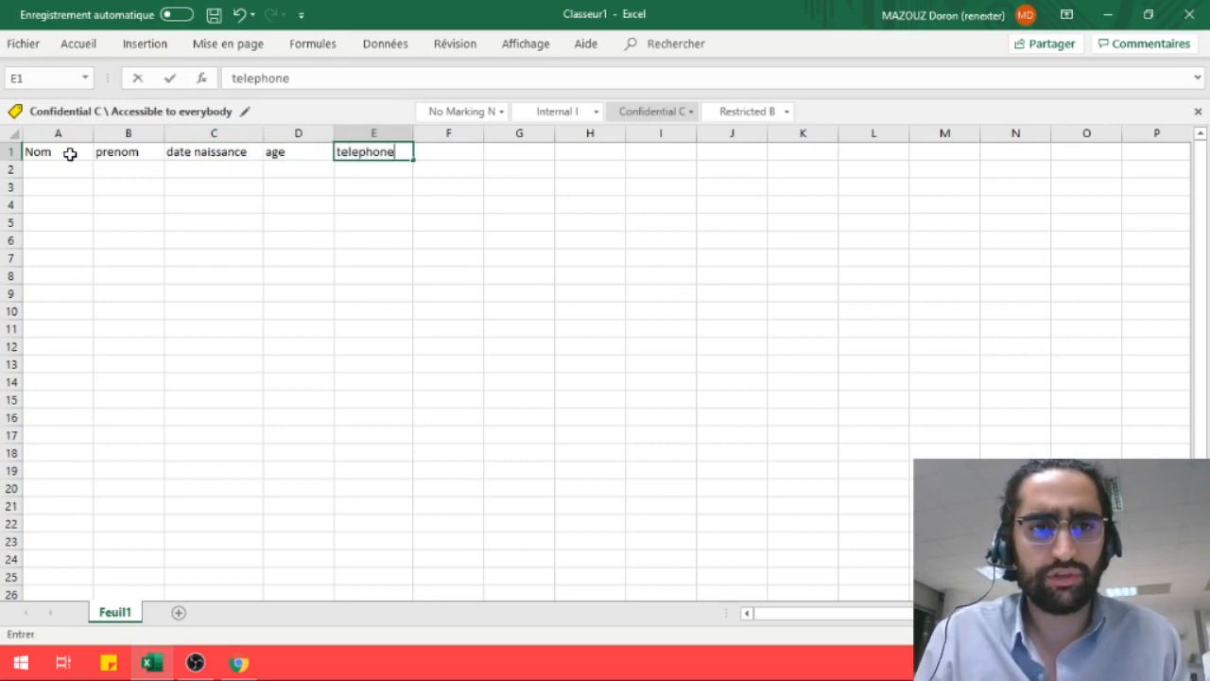
pyautogui.press('Tab')
pyautogui.write('pays')
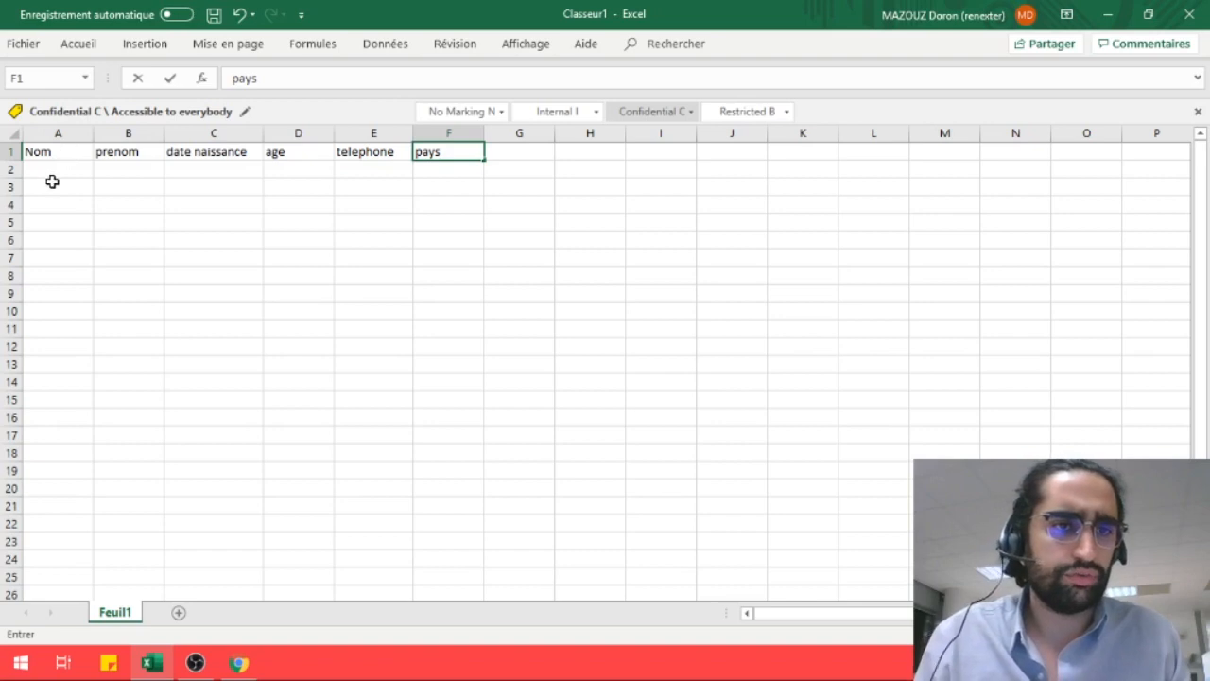
# Fill row 2 with the first contact's name, first name, birth year 1970, age 50, phone number and France
pyautogui.click(52, 177)
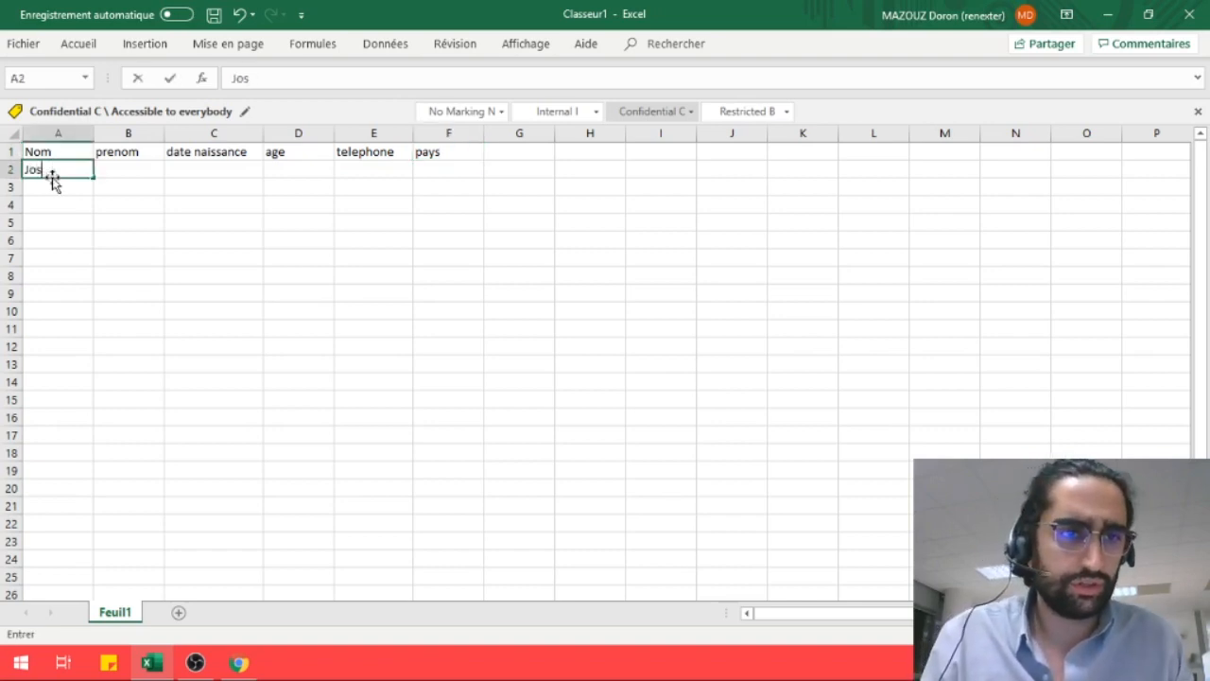
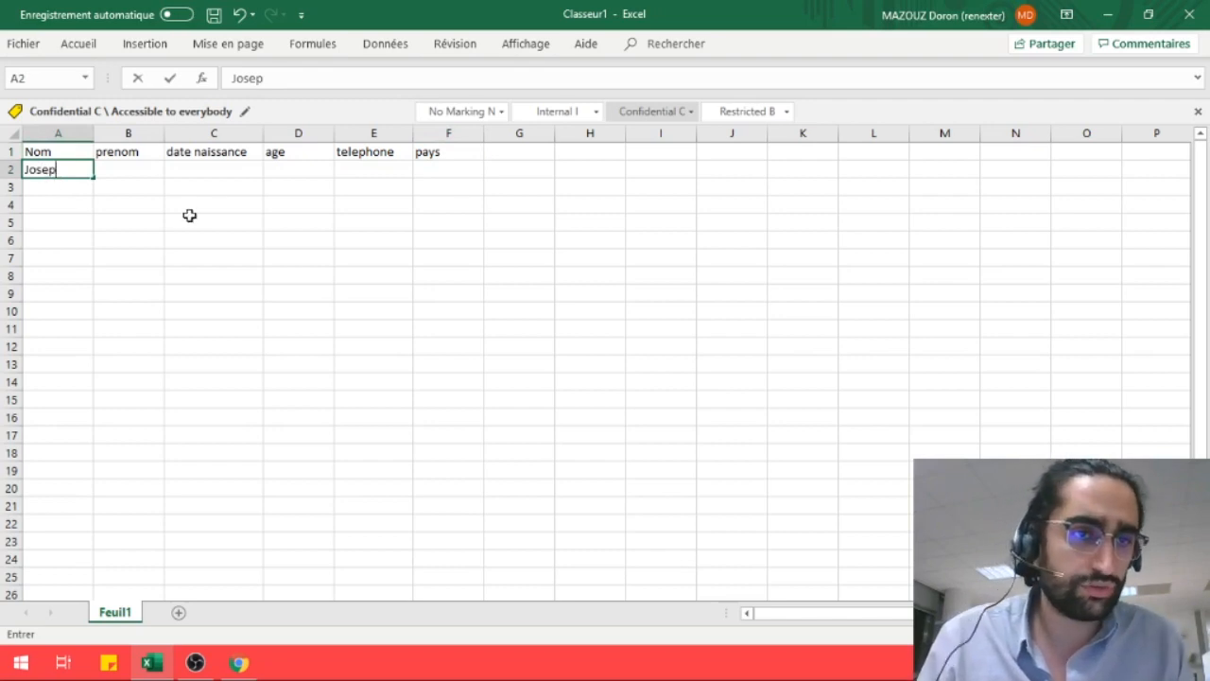
pyautogui.press('Tab')
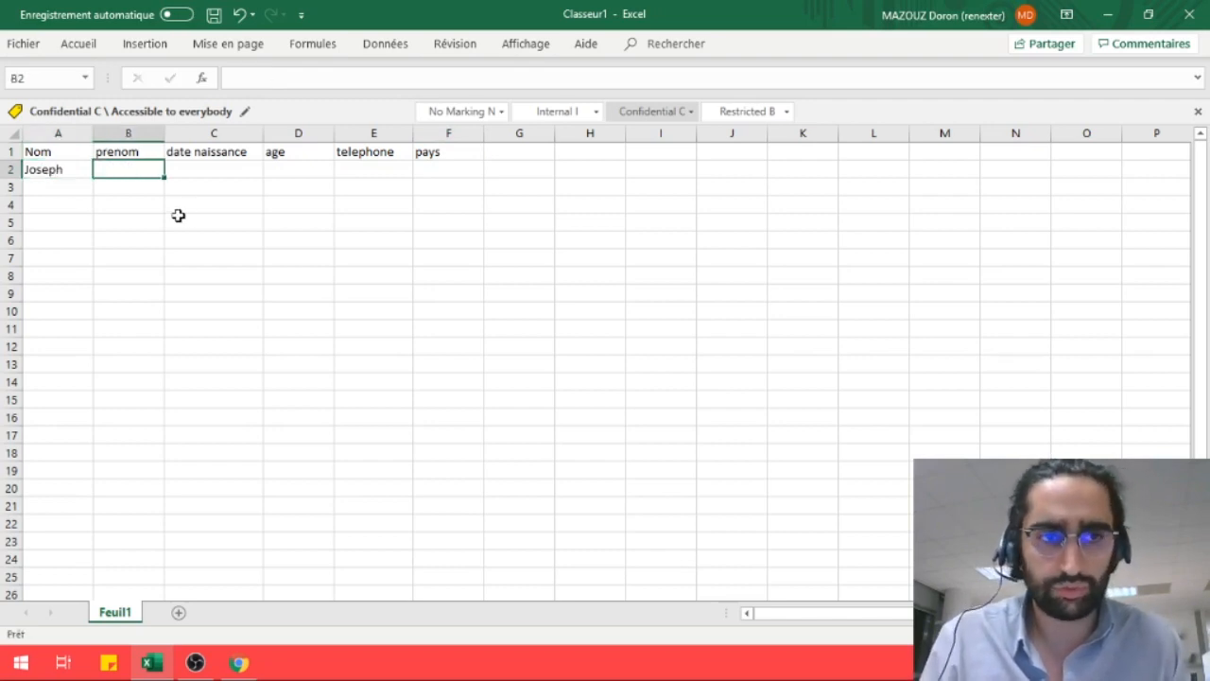
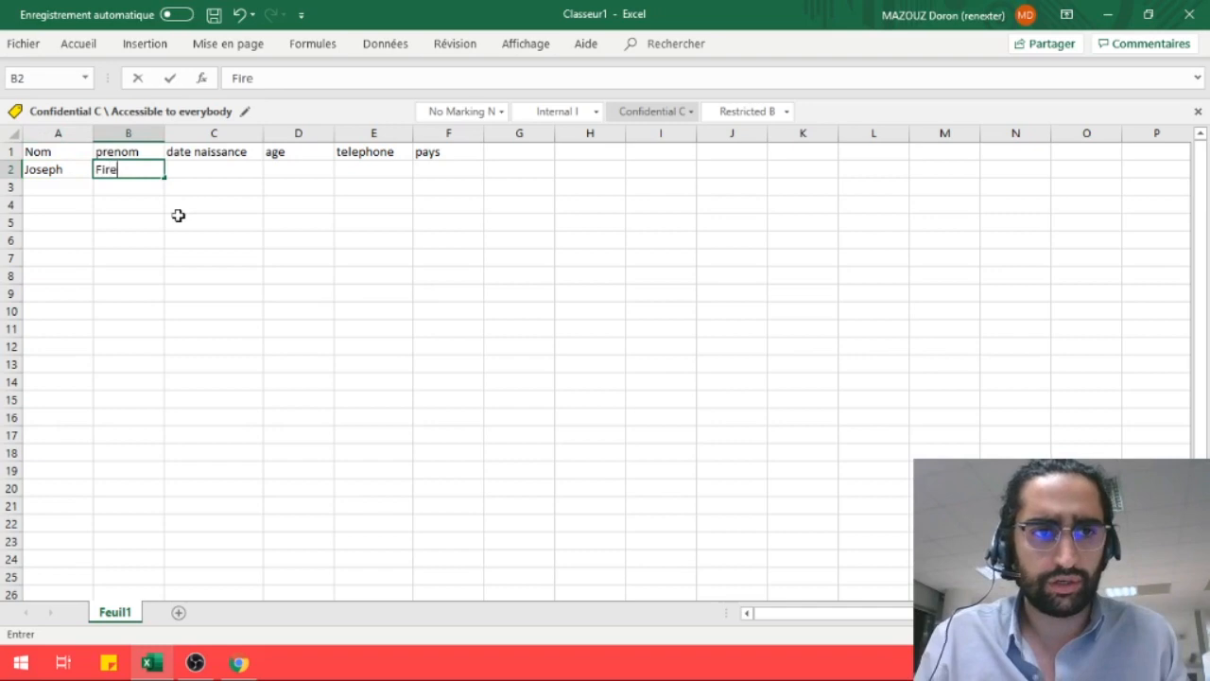
pyautogui.press('Tab')
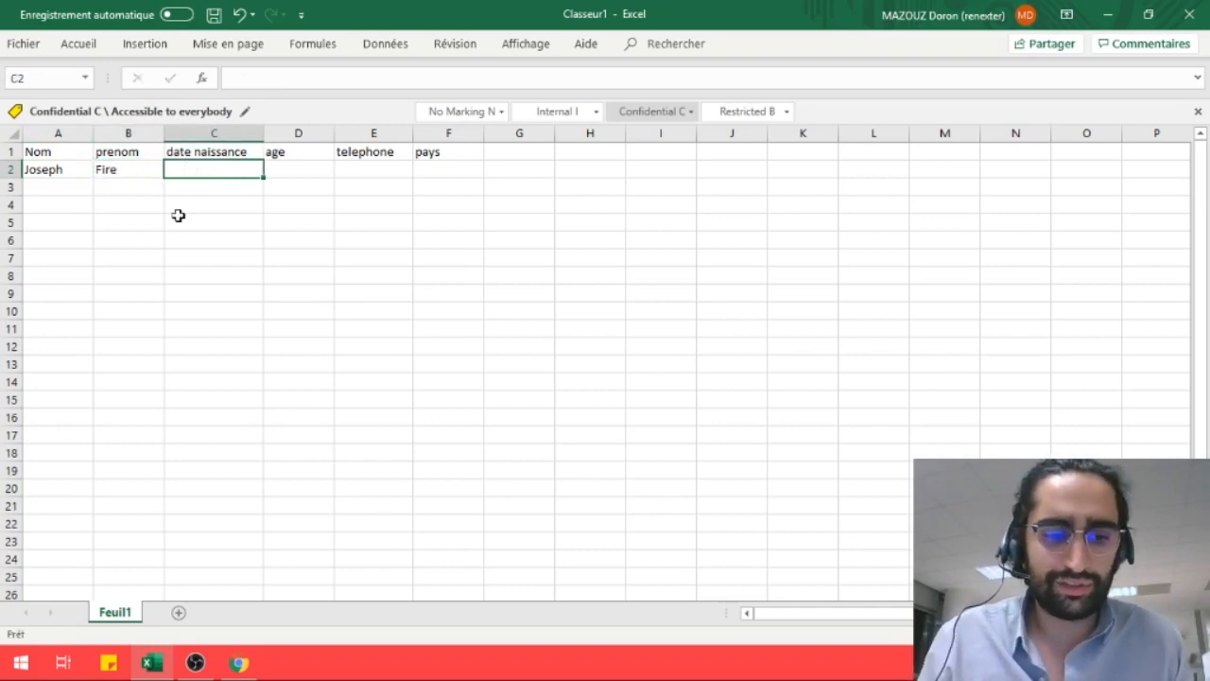
pyautogui.write('1970')
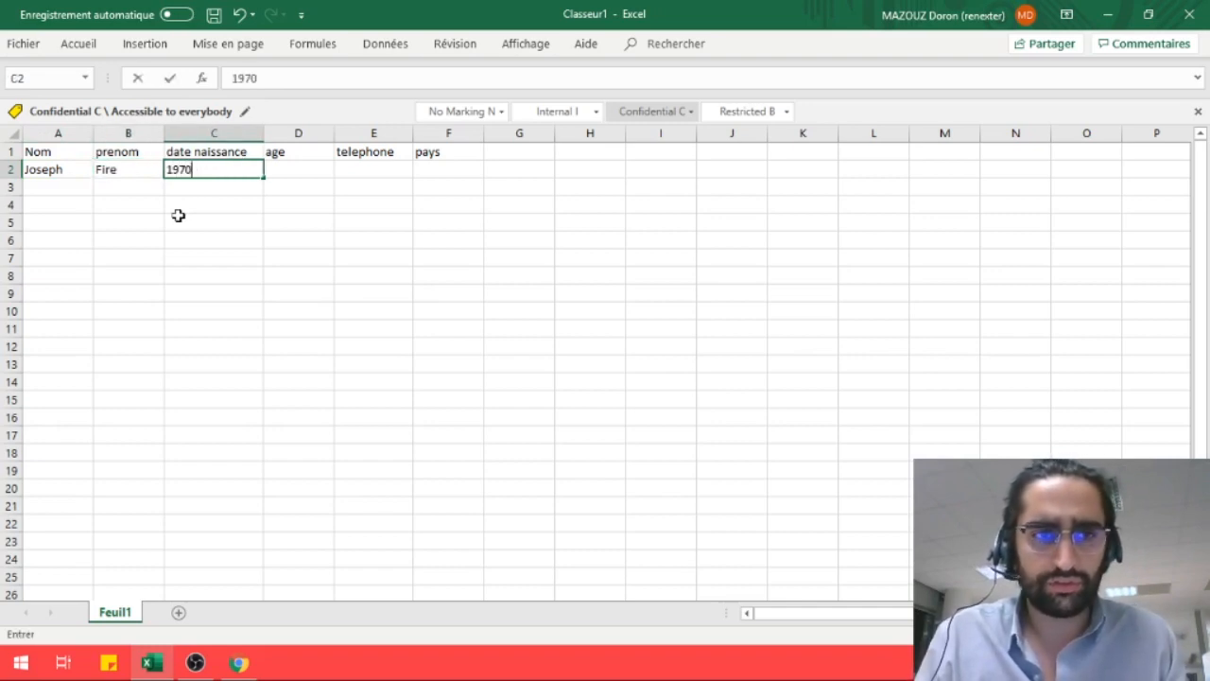
pyautogui.press('Tab')
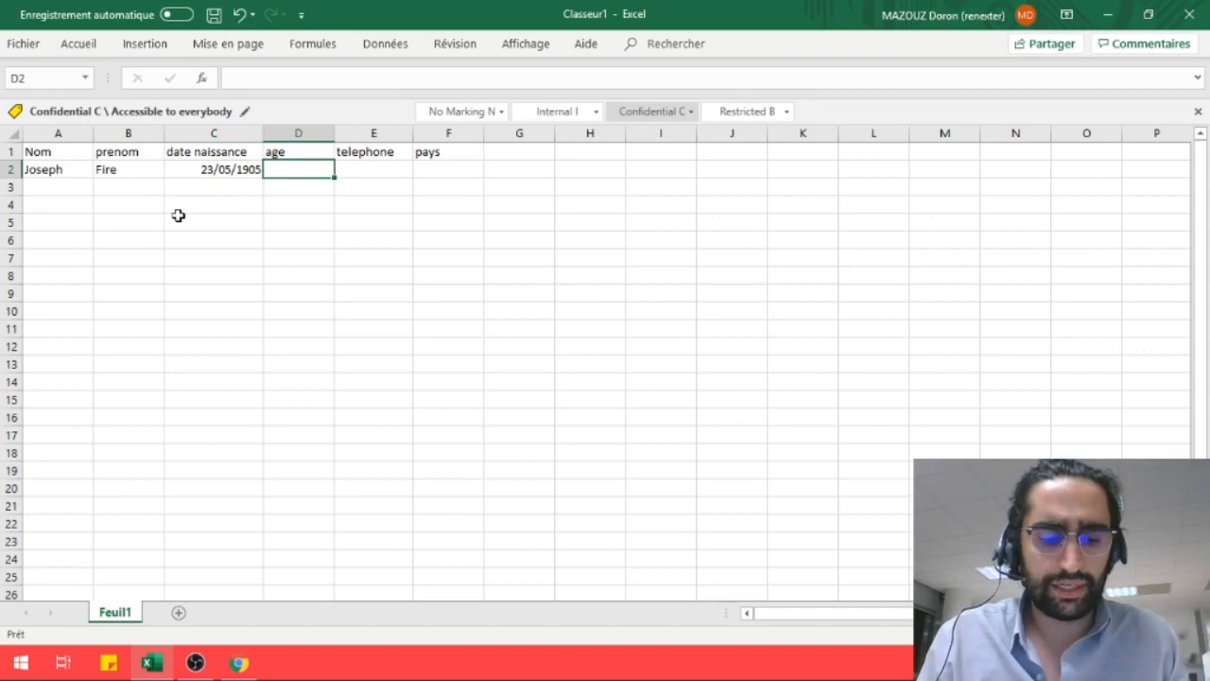
pyautogui.write('50')
pyautogui.press('Tab')
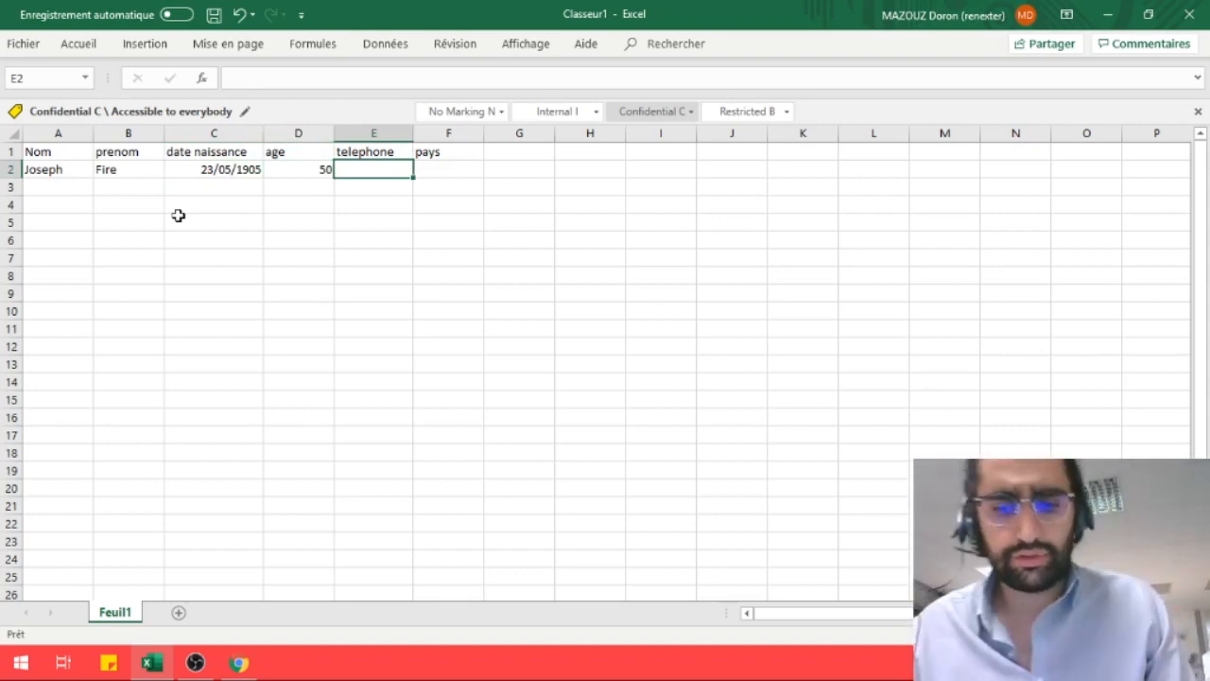
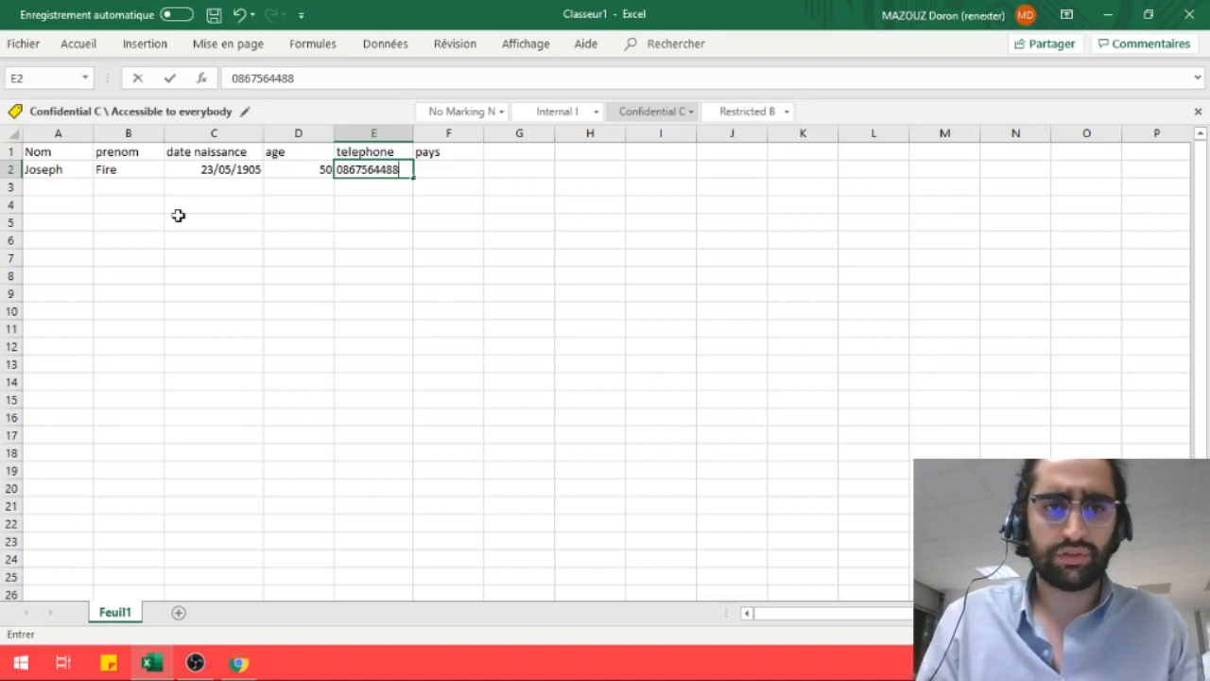
pyautogui.press('Tab')
pyautogui.write('France')
# Start row 3 with the second contact's name, first name and birth date 20
pyautogui.click(57, 192)
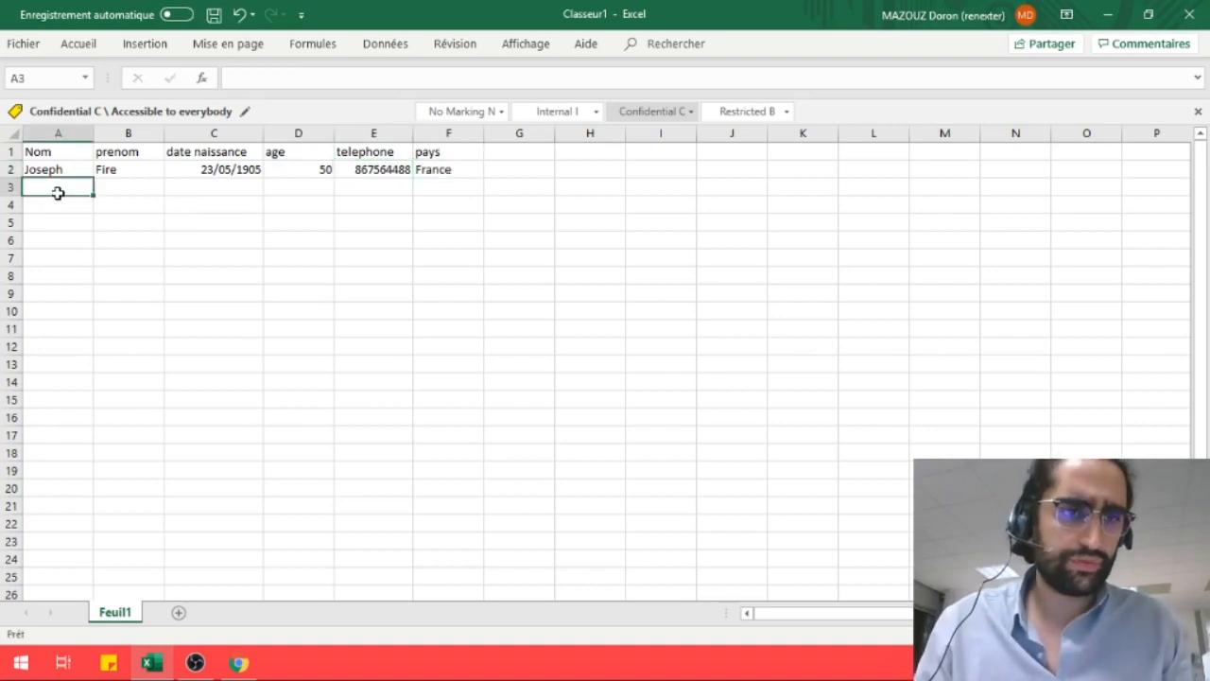
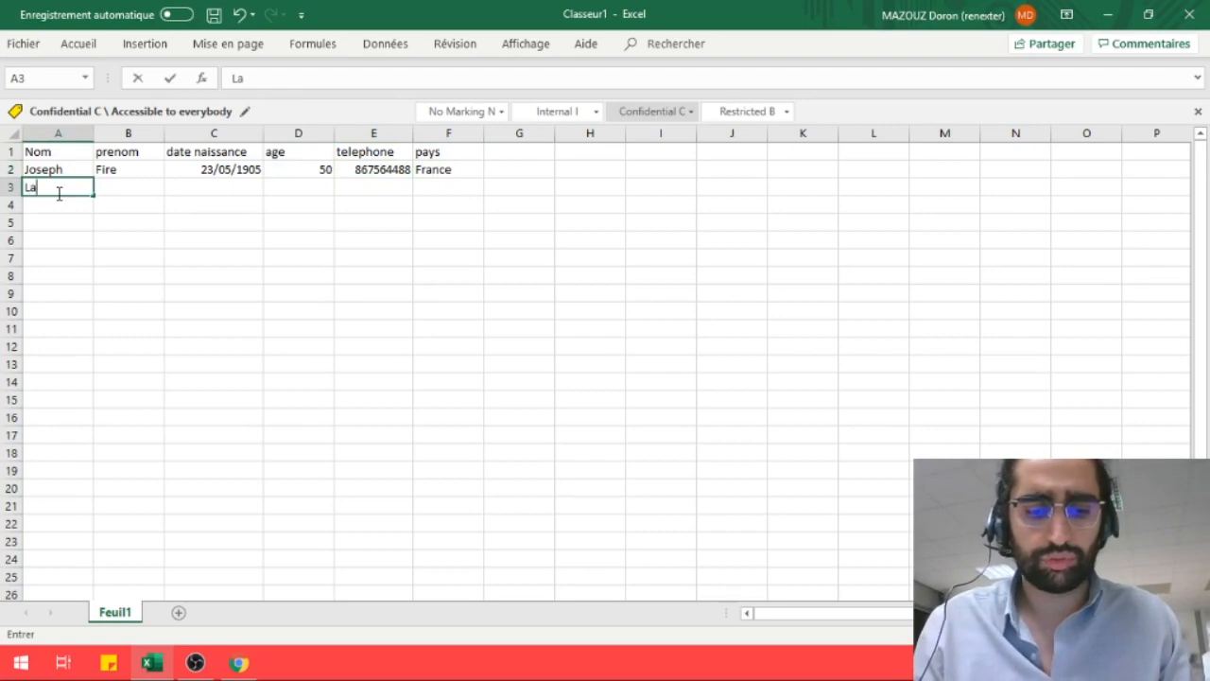
pyautogui.press('Tab')
pyautogui.press('Tab')
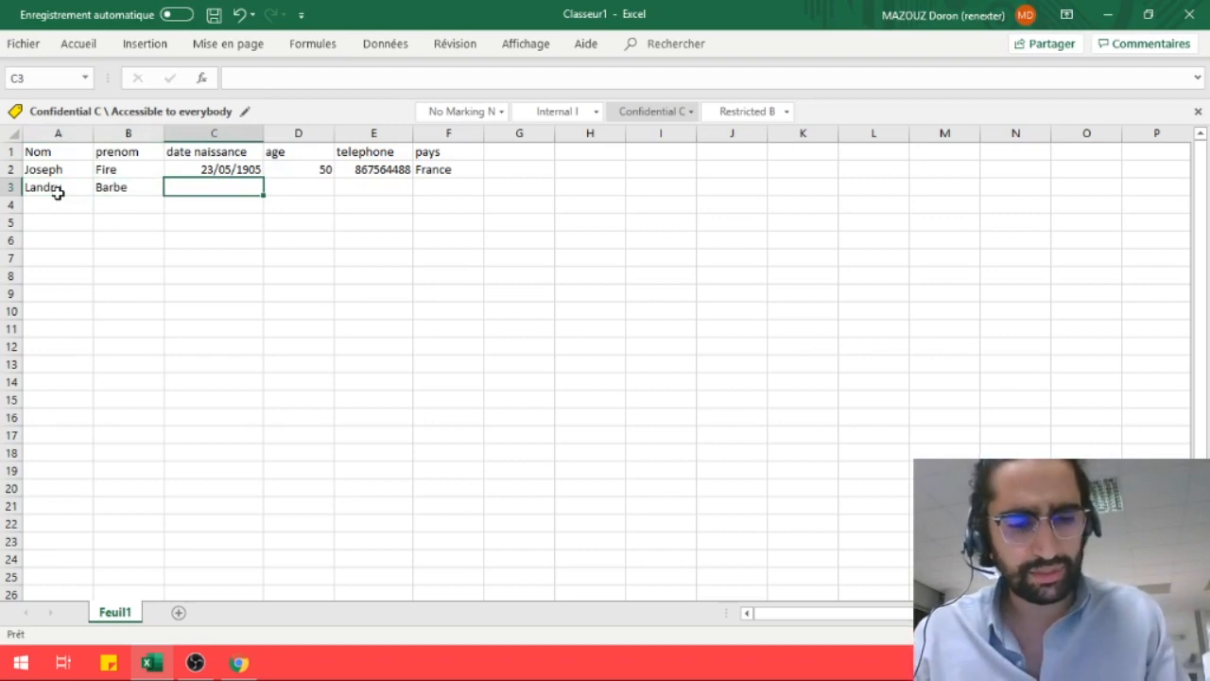
pyautogui.write('20')
pyautogui.press('Tab')
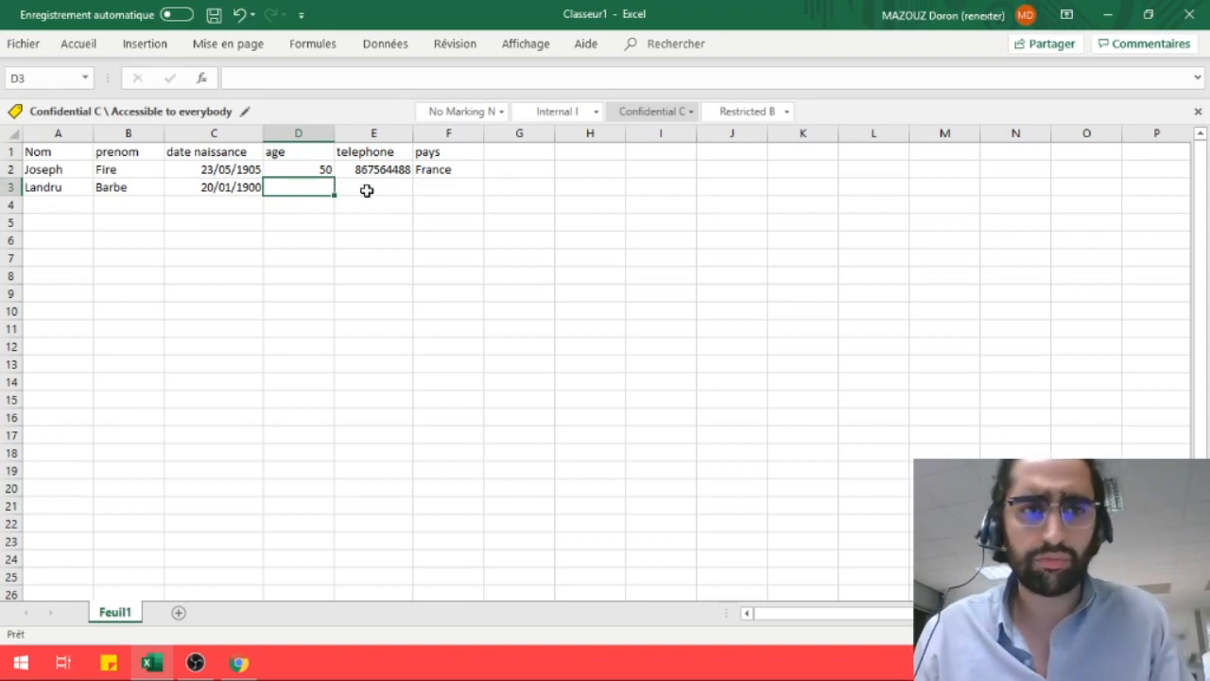
# Correct the first contact's birth date to 23/05/1970
pyautogui.click(253, 170)
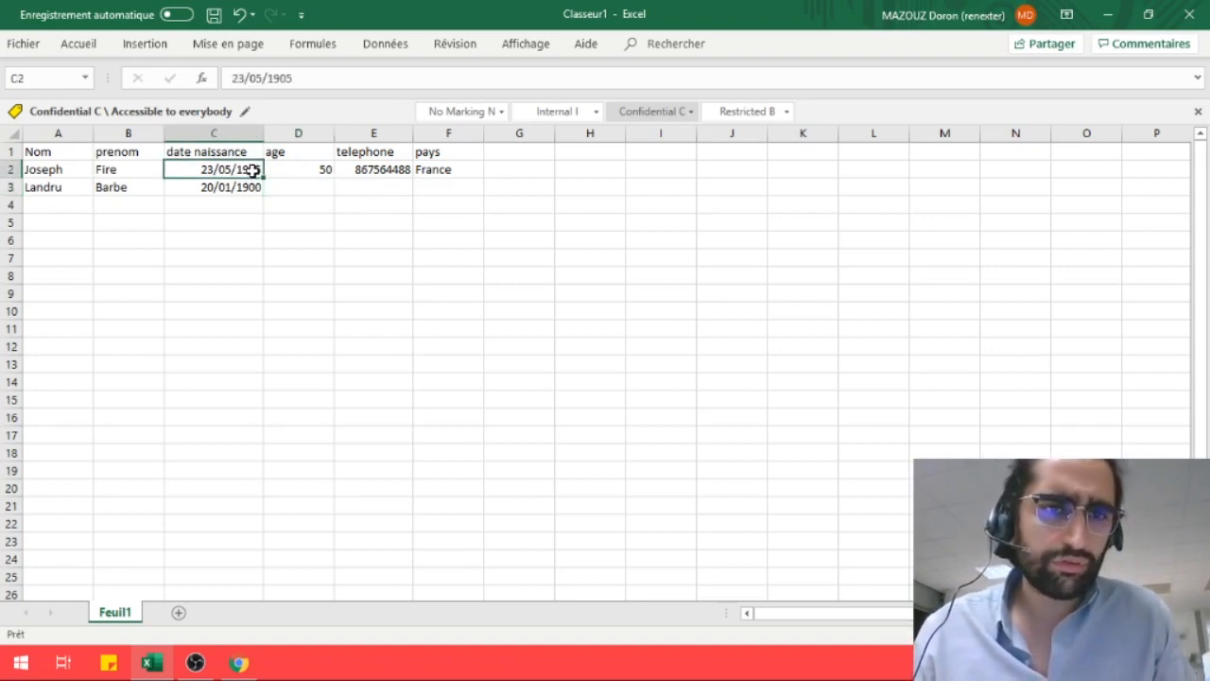
pyautogui.click(296, 79)
pyautogui.press('BackSpace')
pyautogui.press('BackSpace')
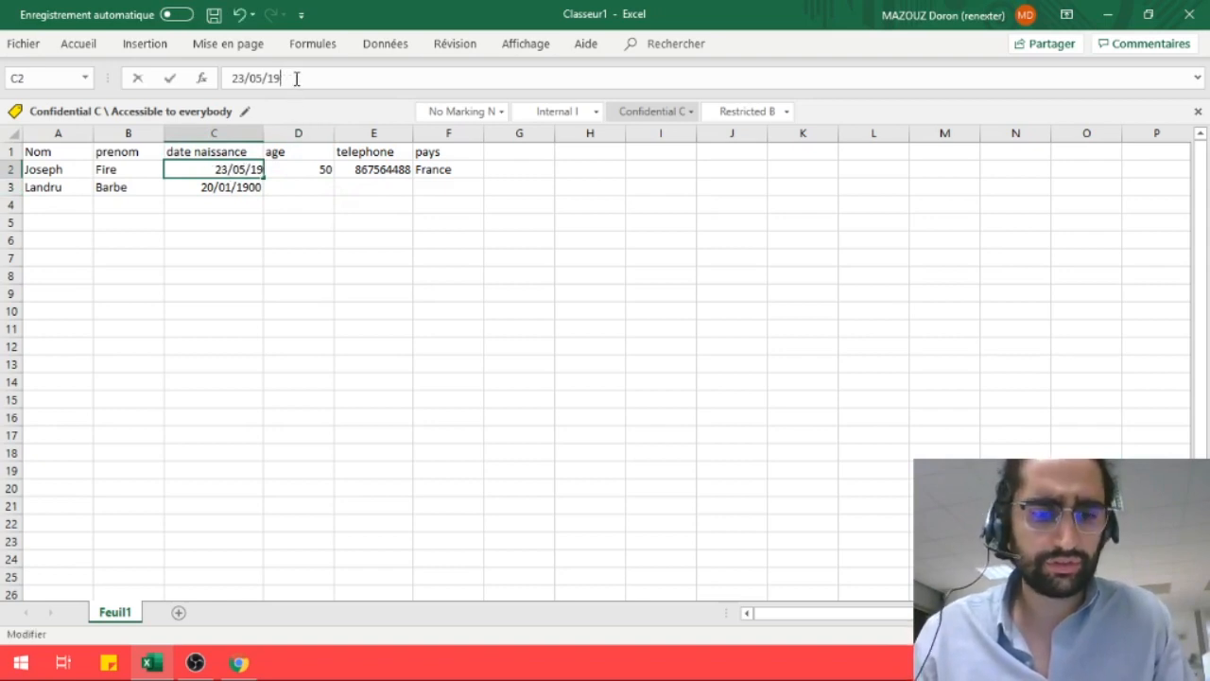
pyautogui.write('7')
pyautogui.press('BackSpace')
pyautogui.write('70')
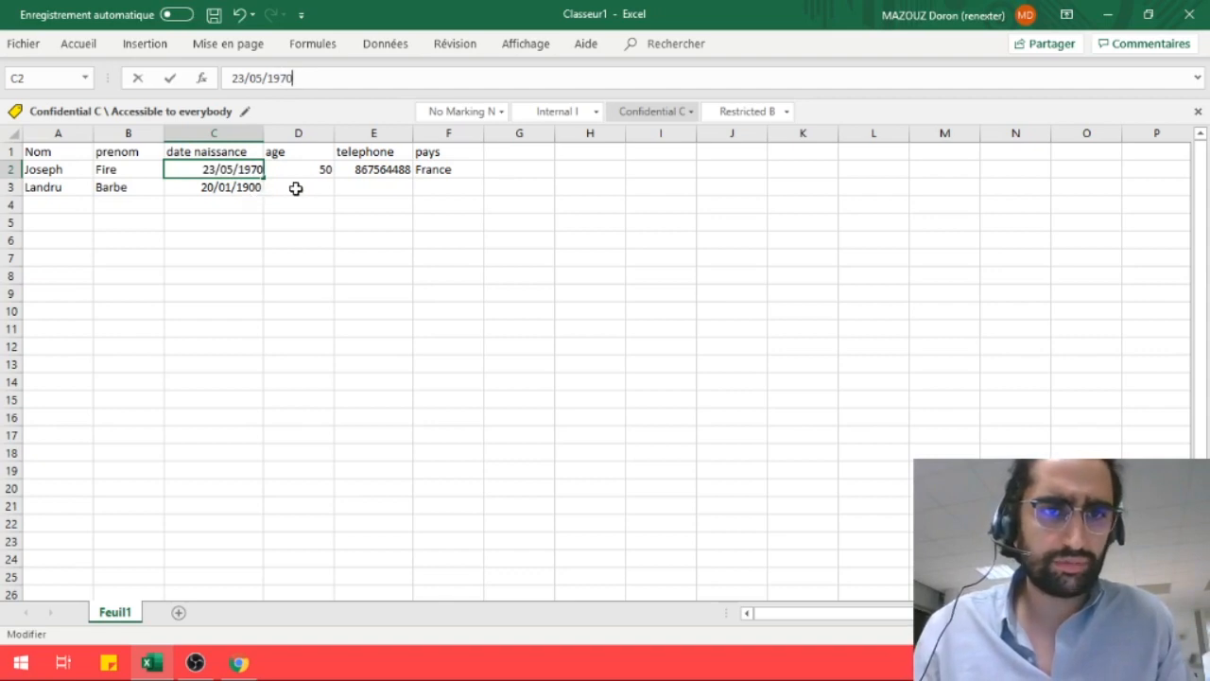
# Complete row 3 with the second contact's age, phone number and country USA
pyautogui.click(298, 188)
pyautogui.write('20')
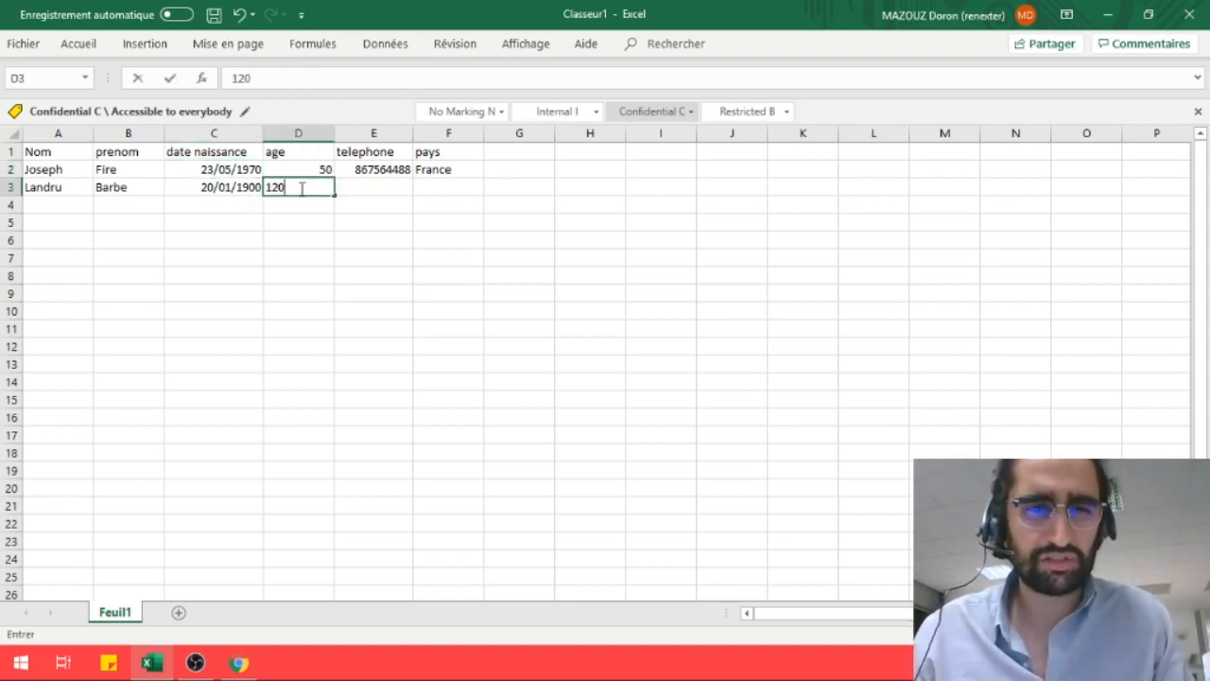
pyautogui.click(378, 188)
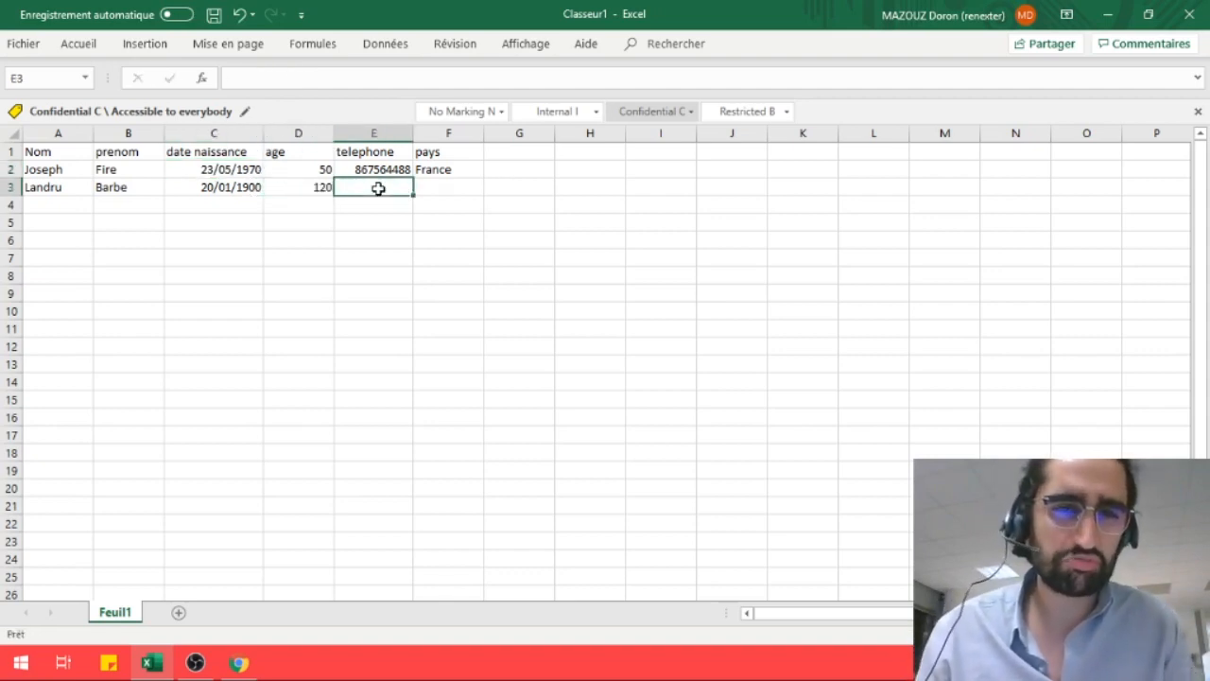
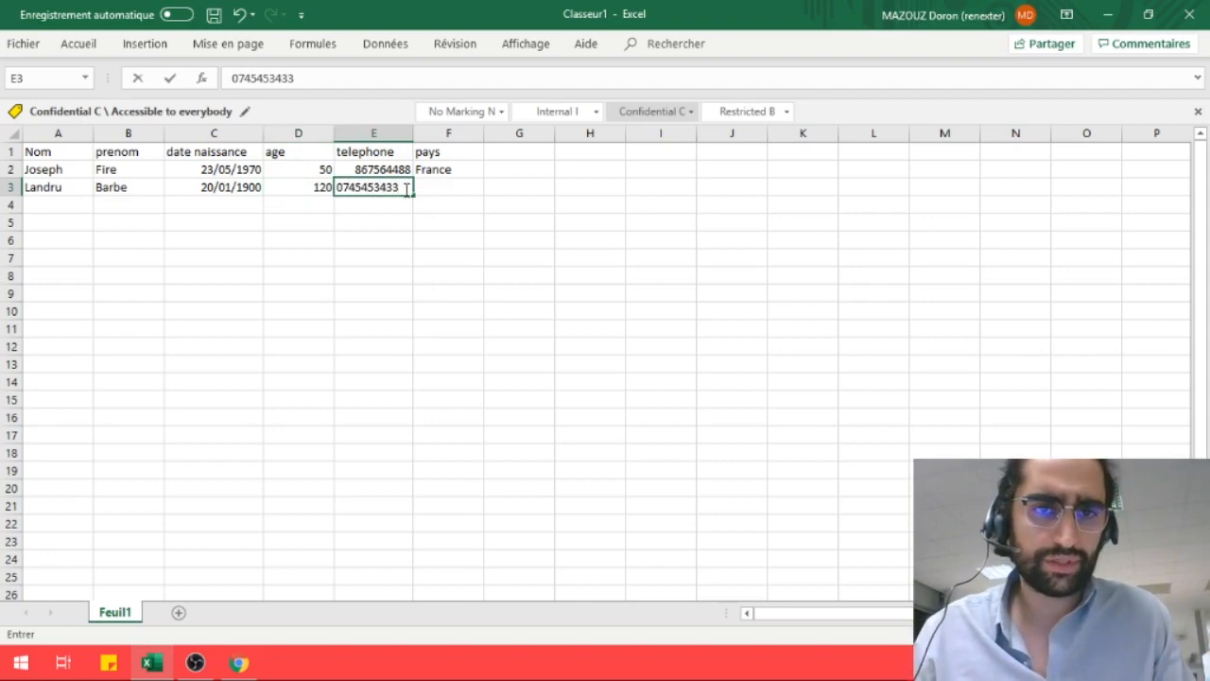
pyautogui.click(432, 187)
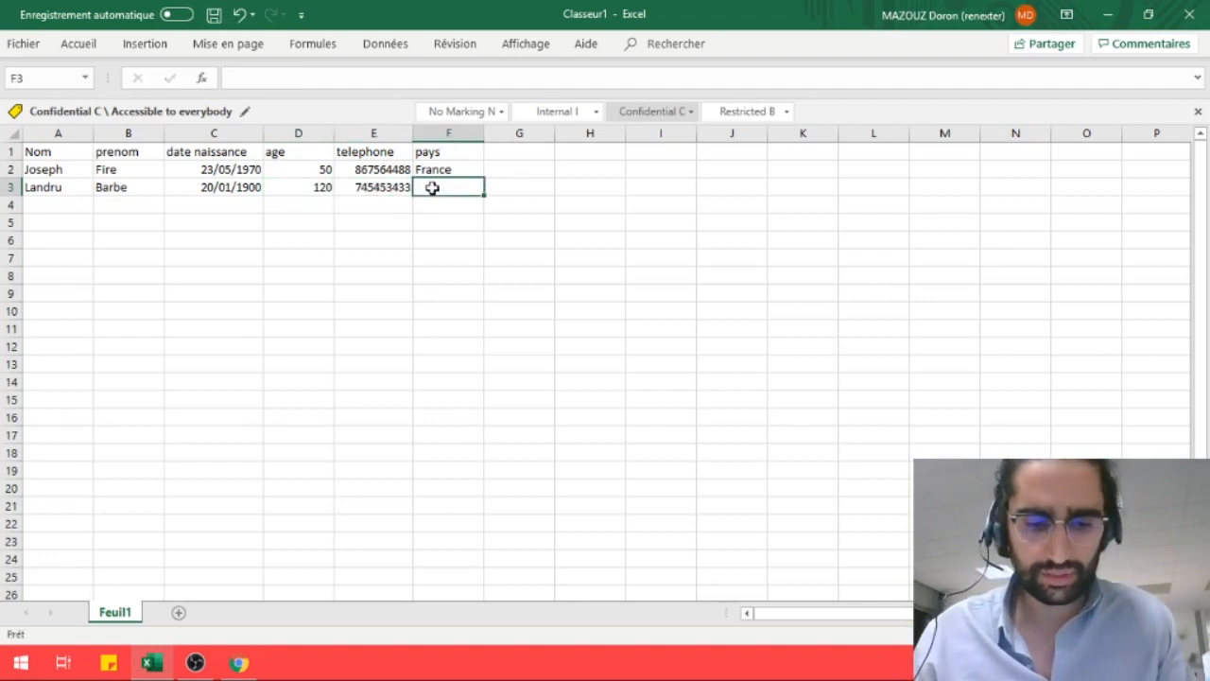
pyautogui.write('USA')
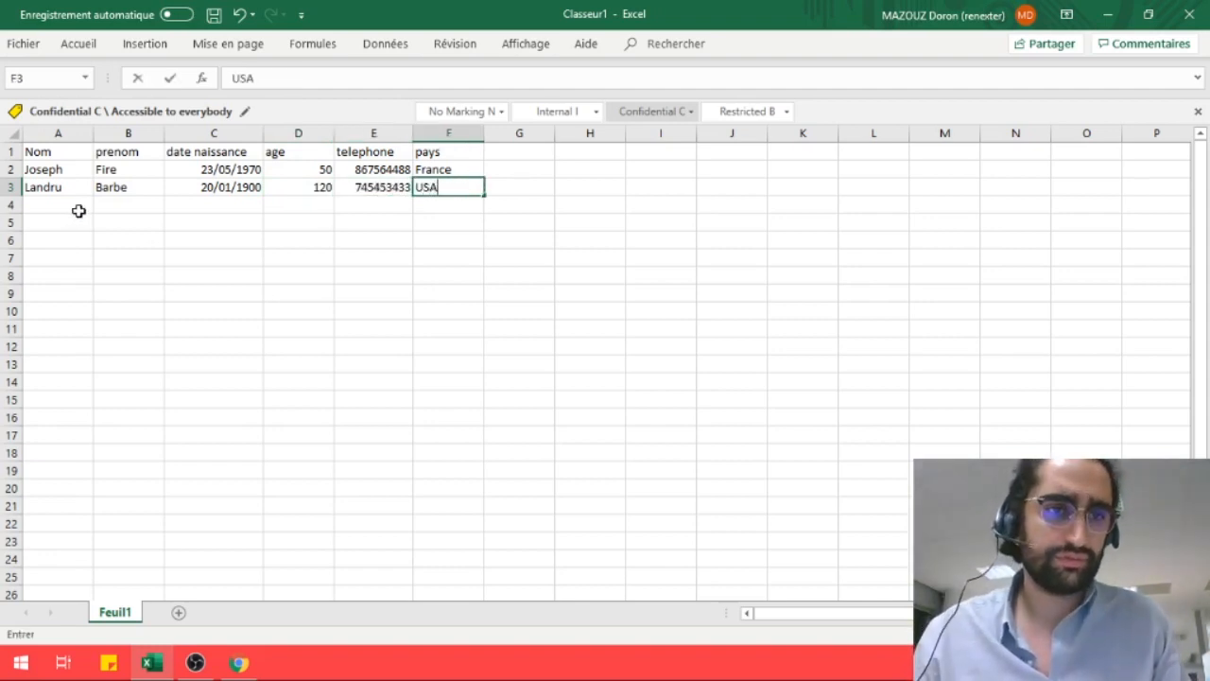
# Start row 4 with the third contact's name, first name and birth date 30/09/1945
pyautogui.click(71, 210)
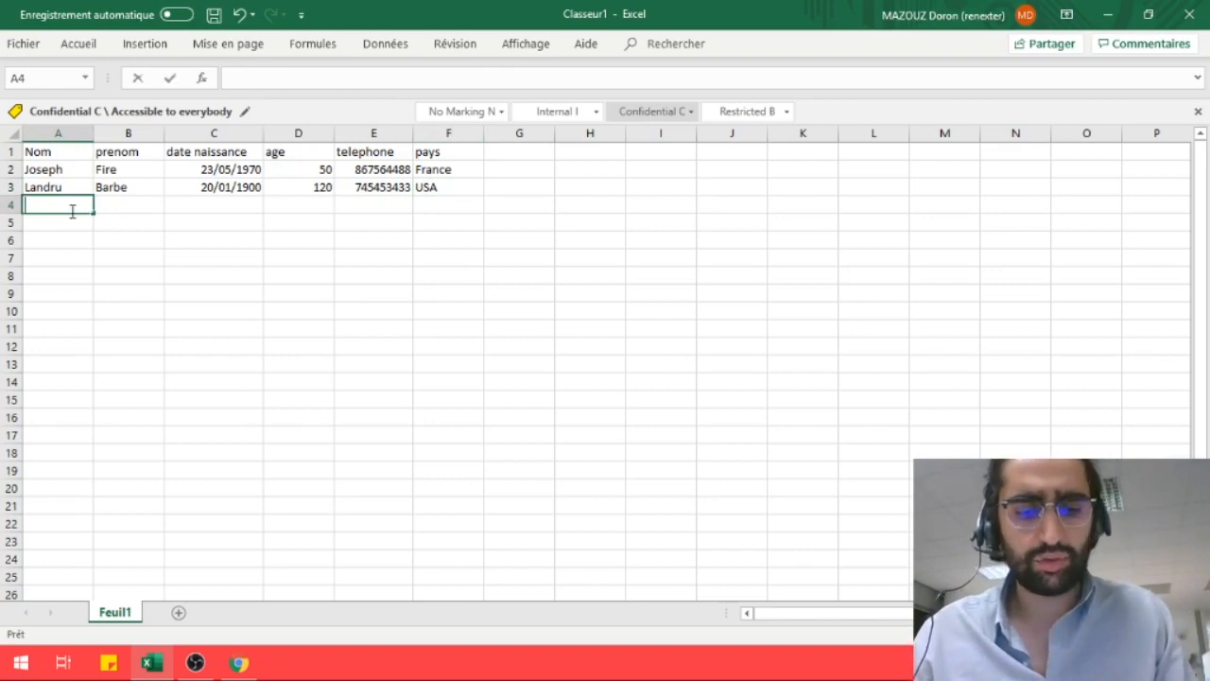
pyautogui.press('Tab')
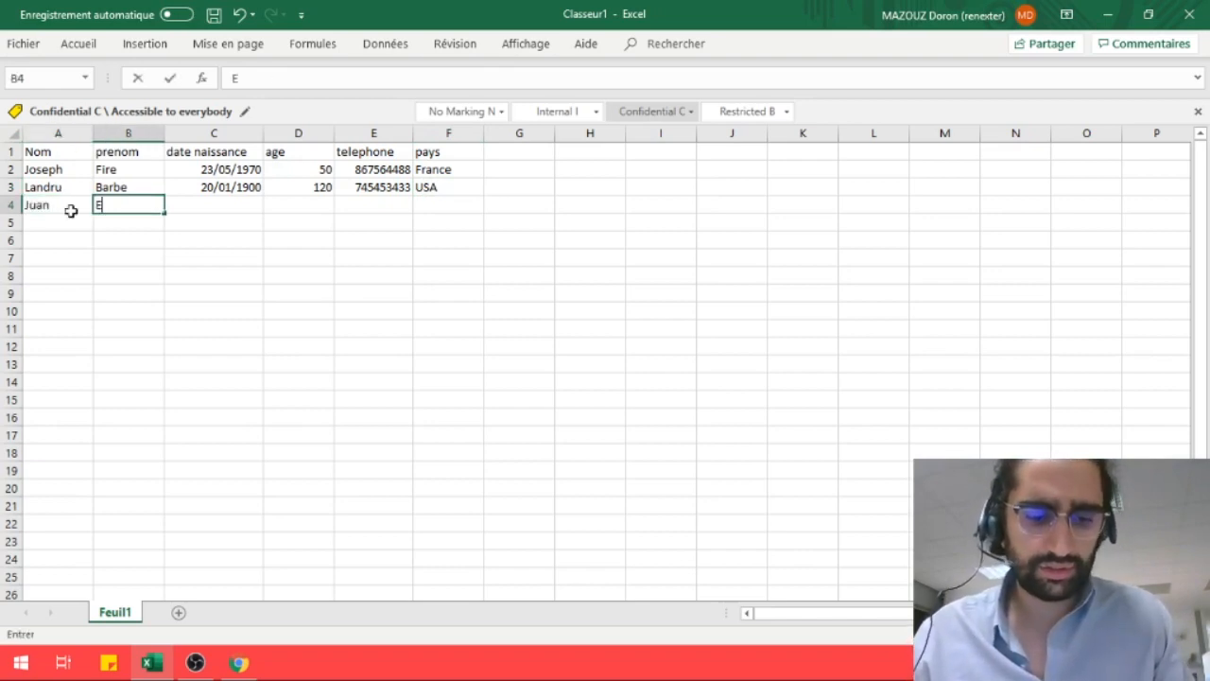
pyautogui.press('Tab')
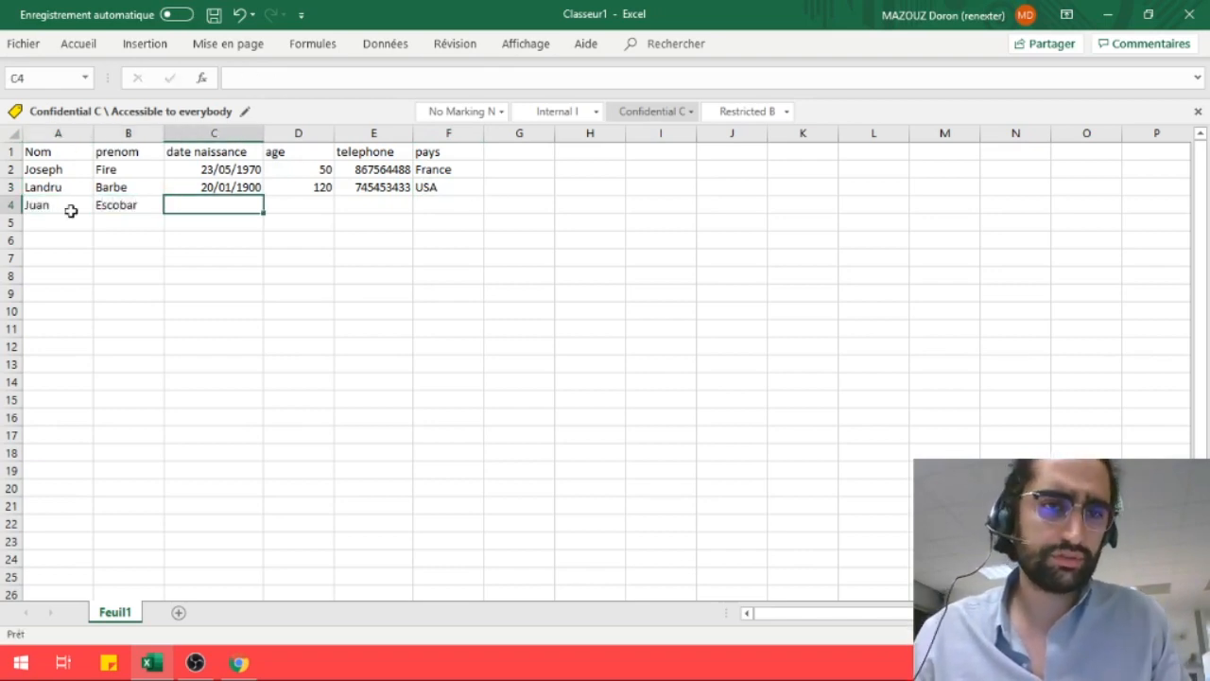
pyautogui.write('30')
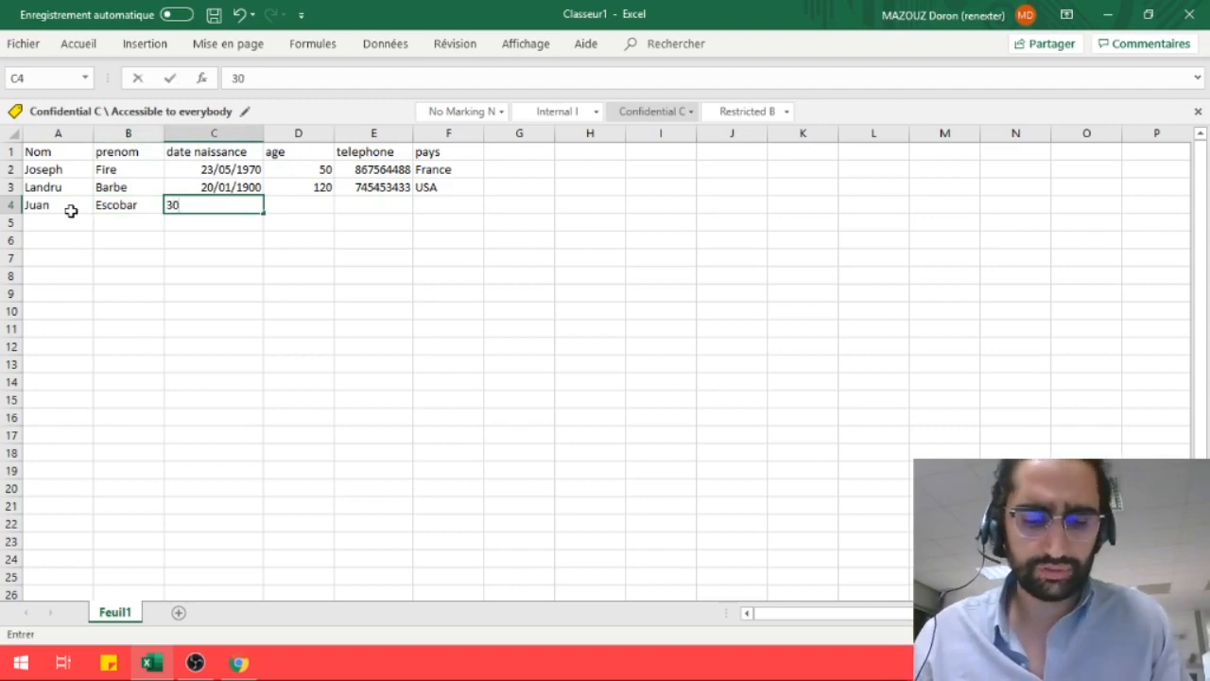
pyautogui.write('/09/')
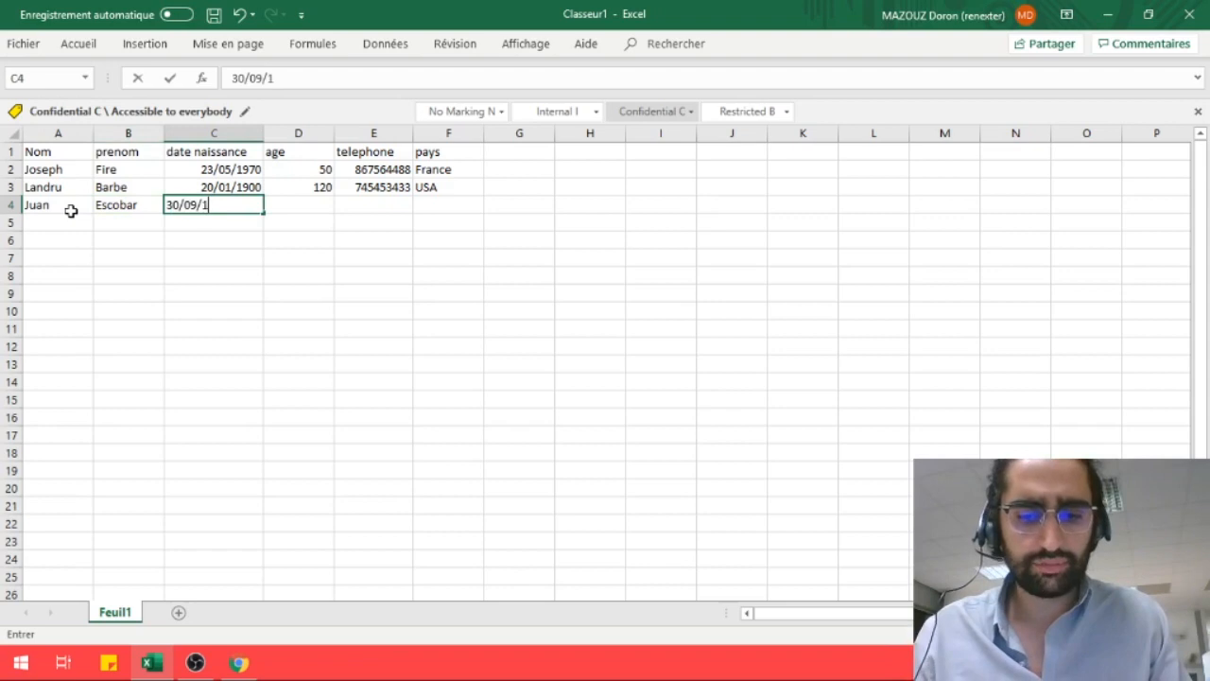
pyautogui.write('194')
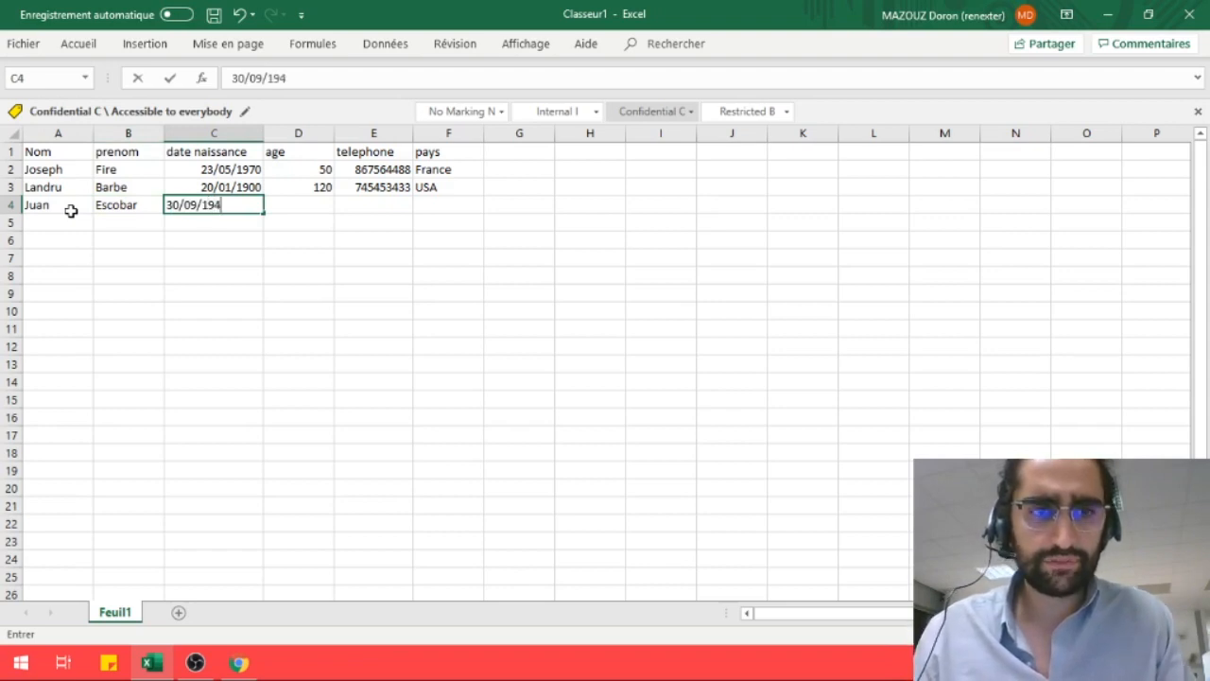
pyautogui.write('5')
pyautogui.press('Tab')
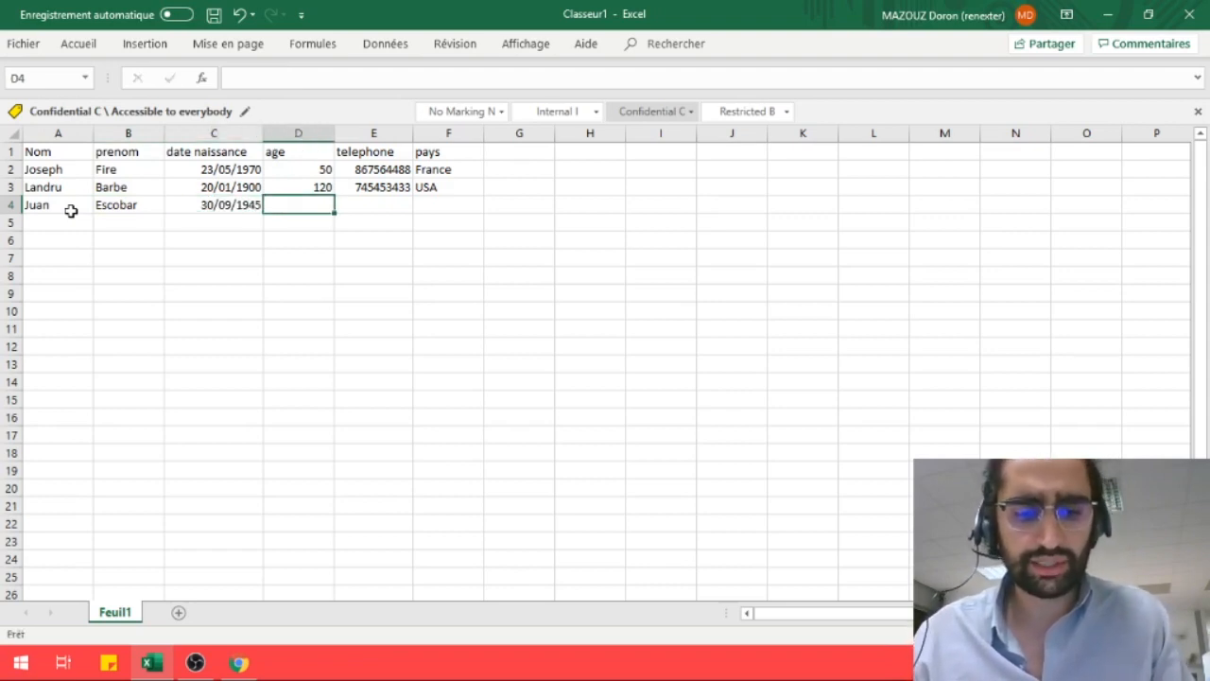
pyautogui.write('5')
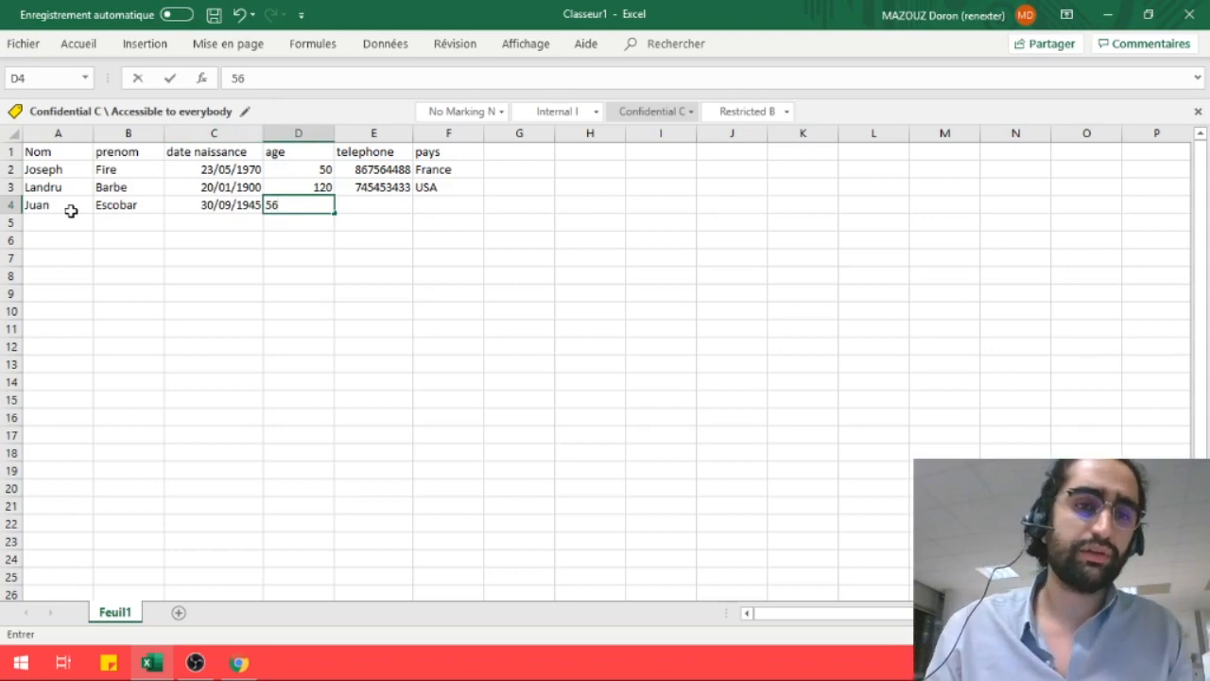
# Finish row 4 with age 85, the contact's phone number and country Colombie
pyautogui.press('BackSpace')
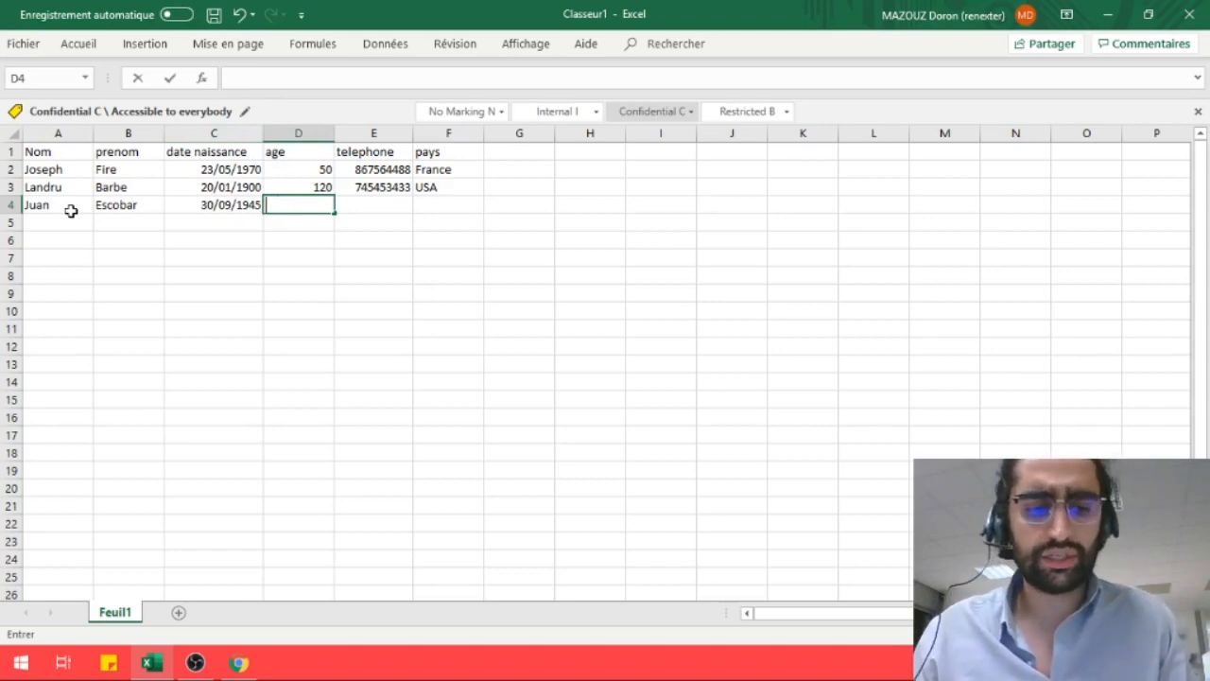
pyautogui.write('85')
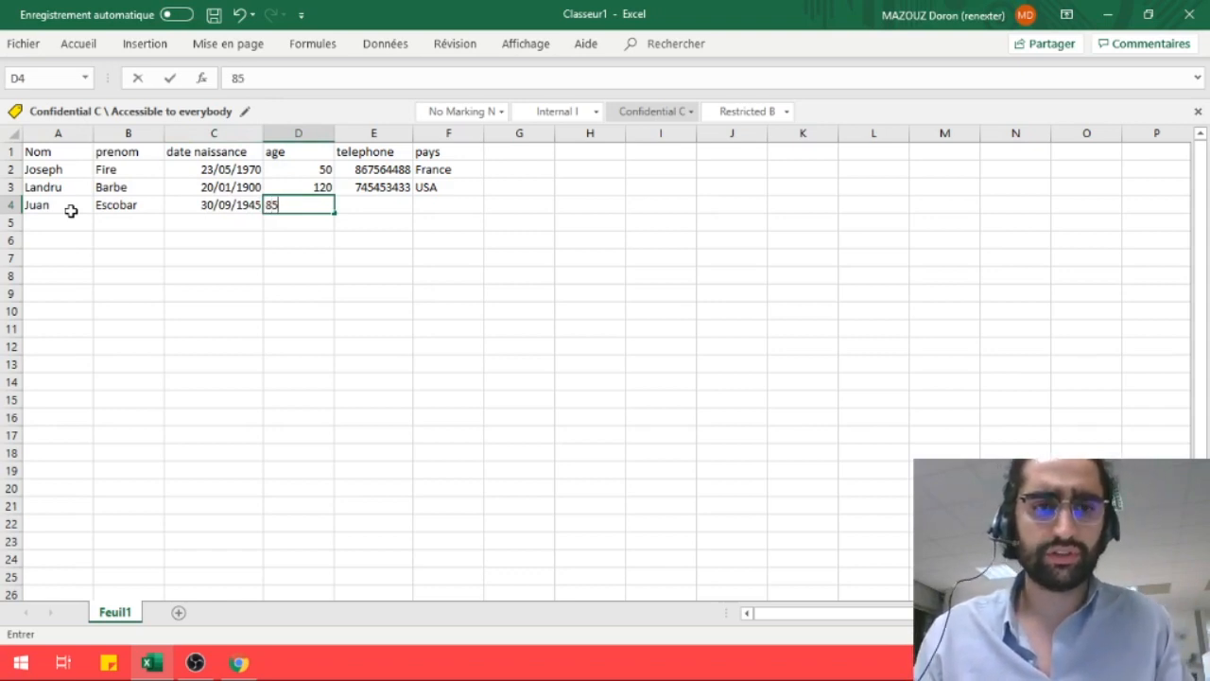
pyautogui.press('Tab')
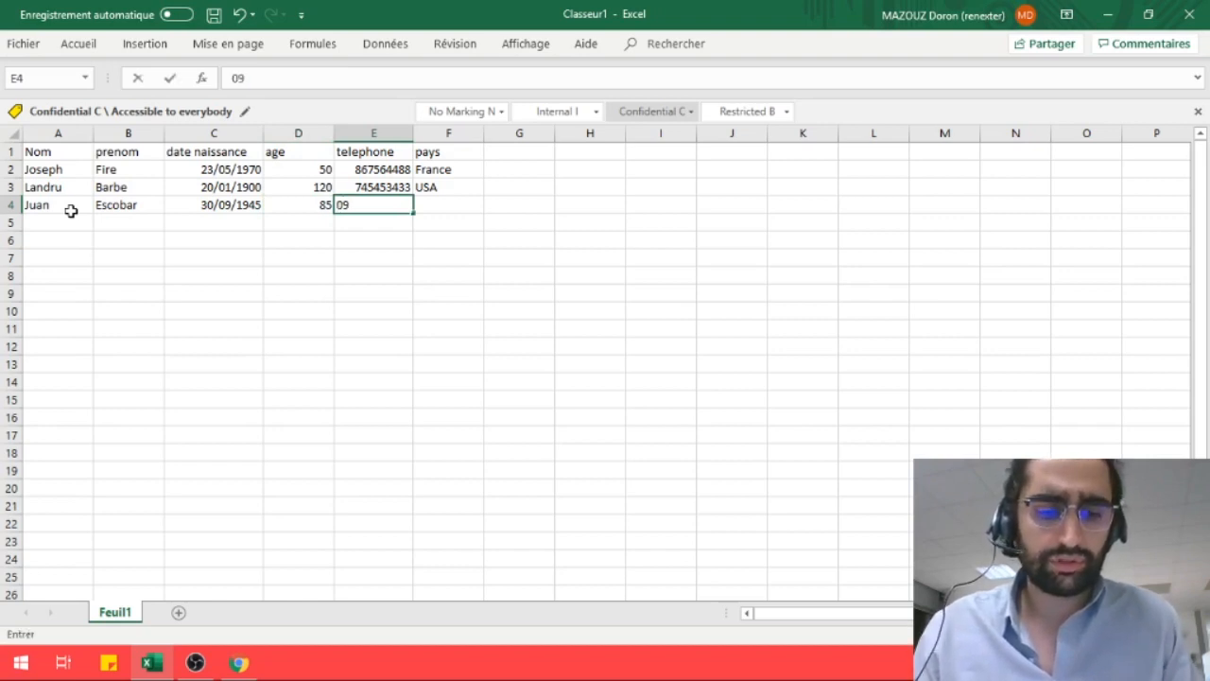
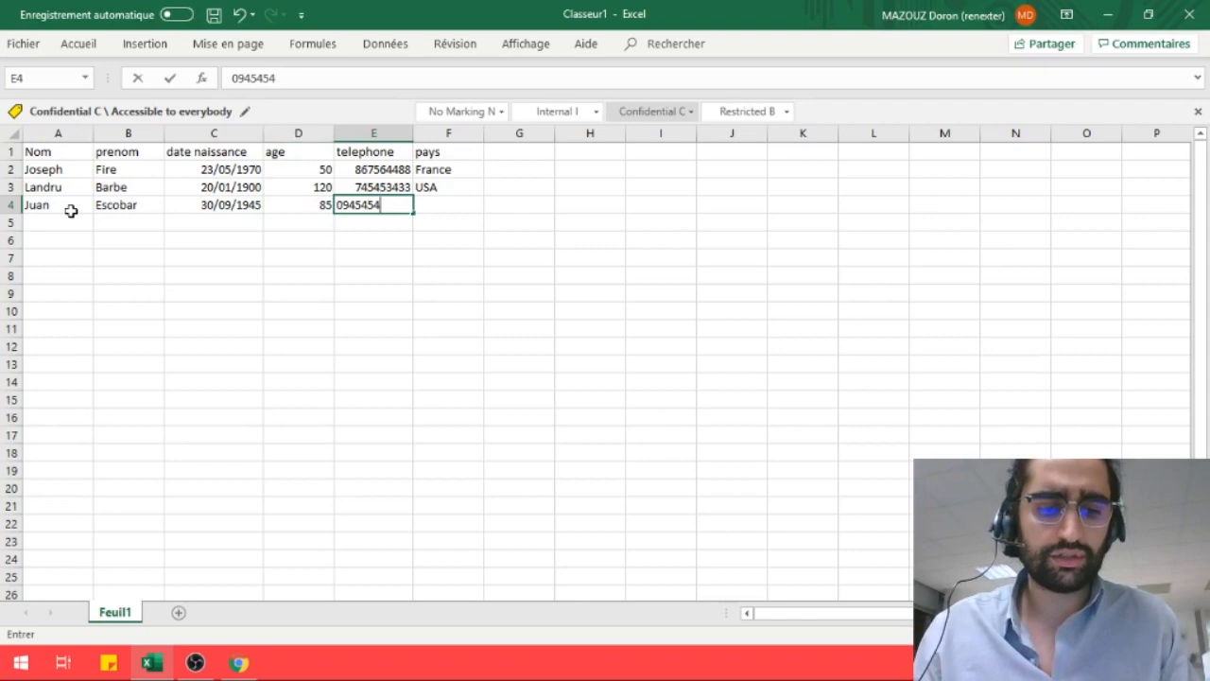
pyautogui.press('Tab')
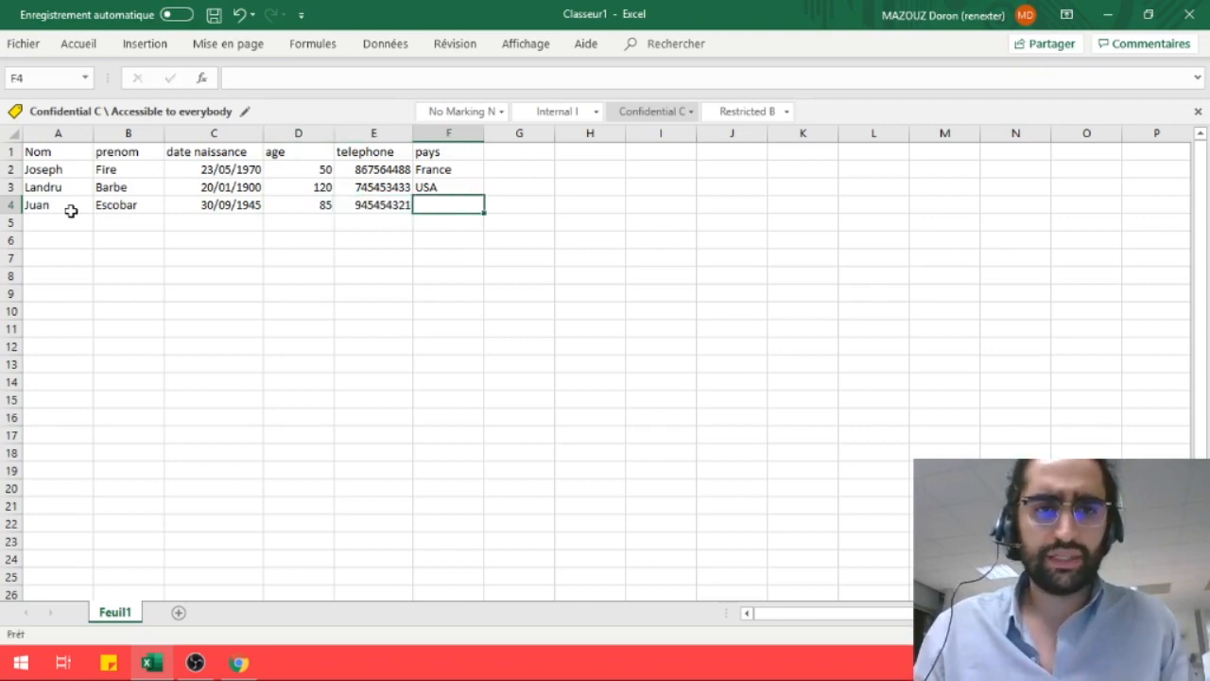
pyautogui.write('Colombie')
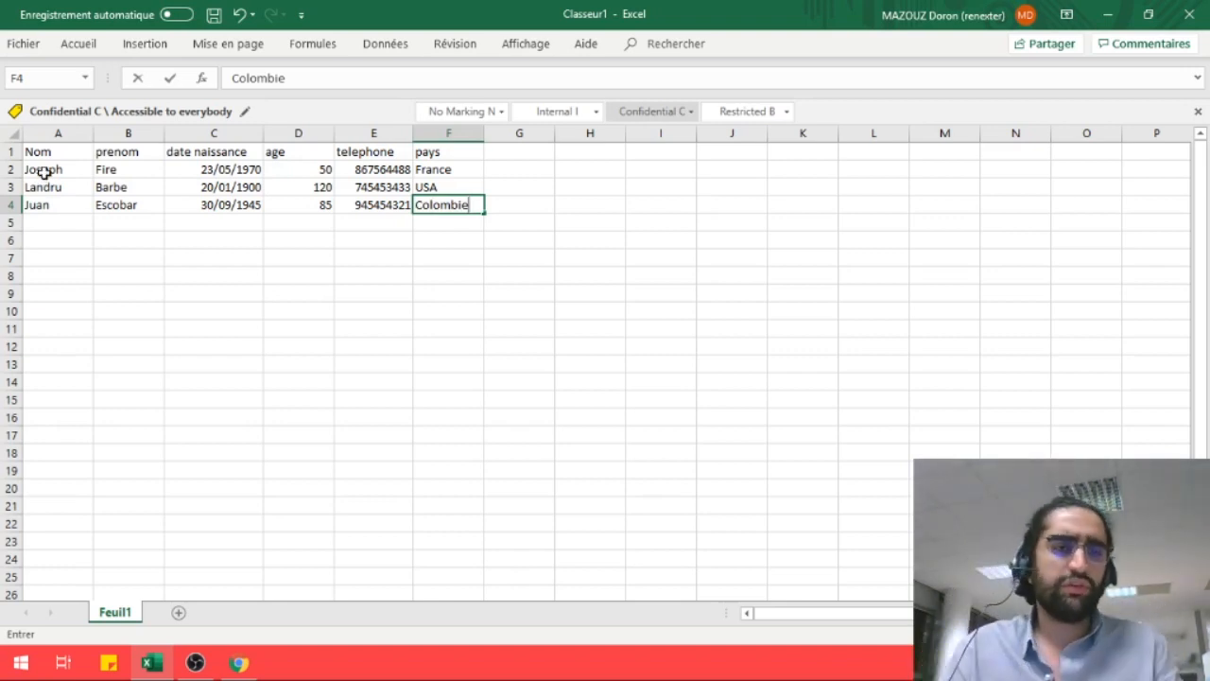
# Fill the third contact's name, first name and birth date down to row 15, dates reaching 11/10/1945
pyautogui.moveTo(43, 173); pyautogui.dragTo(67, 204)
pyautogui.hotkey('ctrl', 'q')
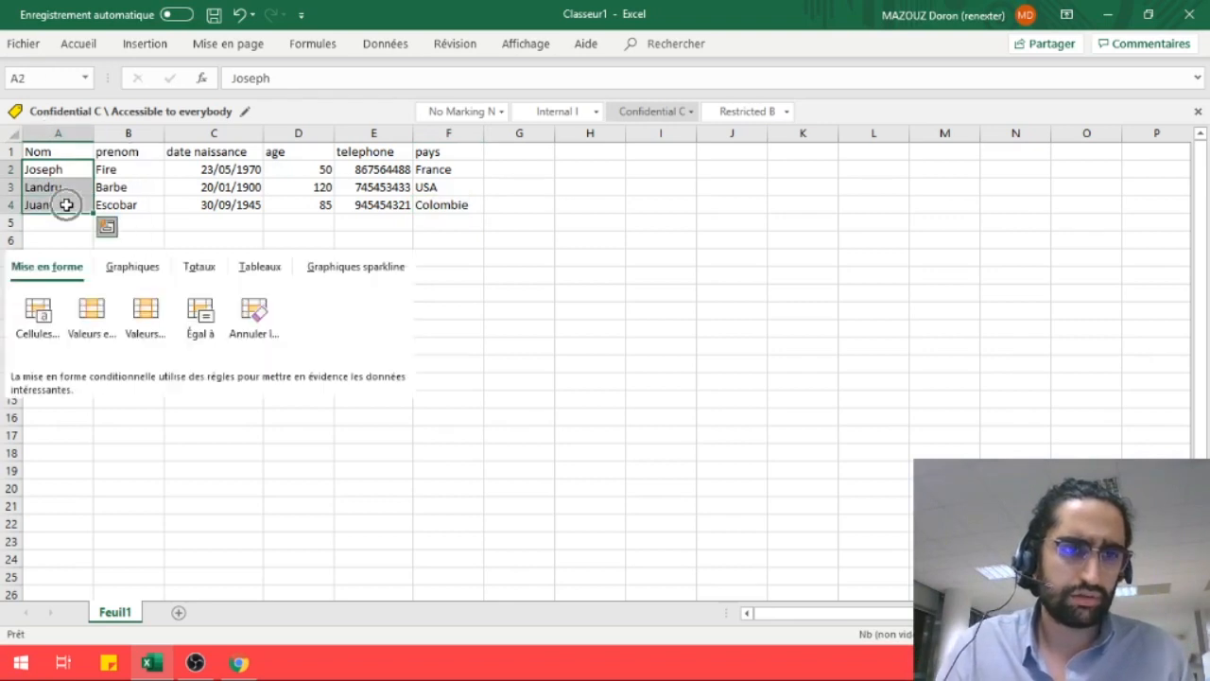
pyautogui.click(202, 238)
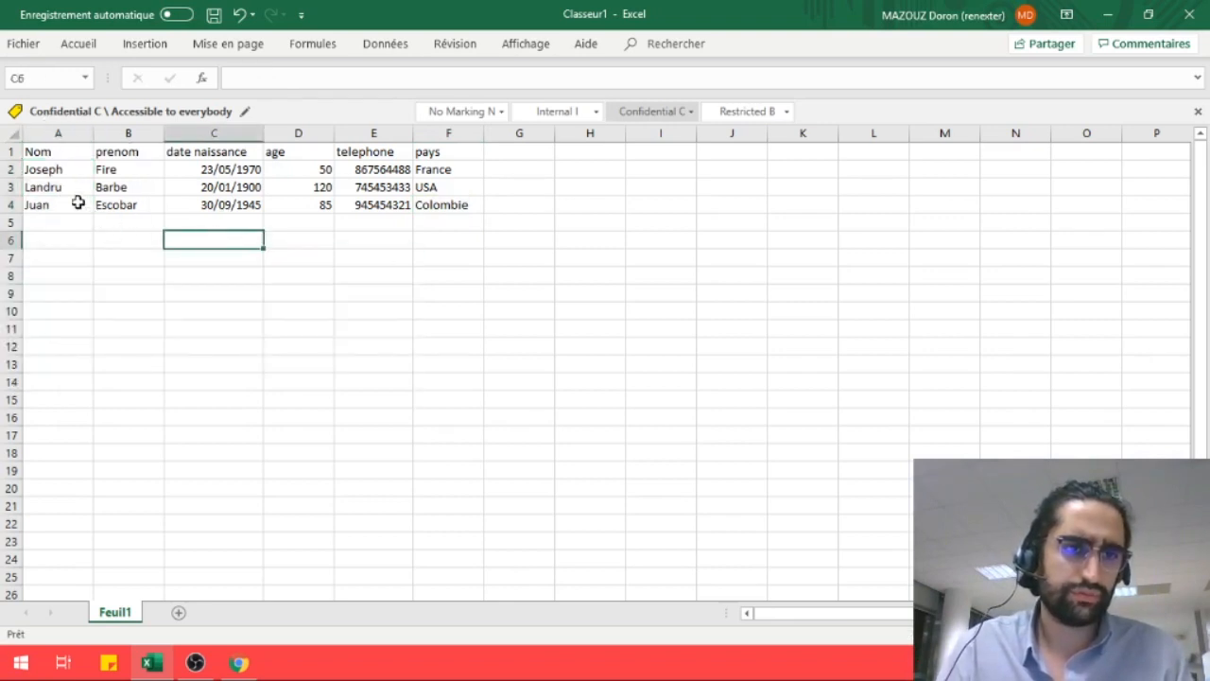
pyautogui.click(78, 202)
pyautogui.moveTo(94, 213); pyautogui.dragTo(96, 401)
pyautogui.click(157, 207)
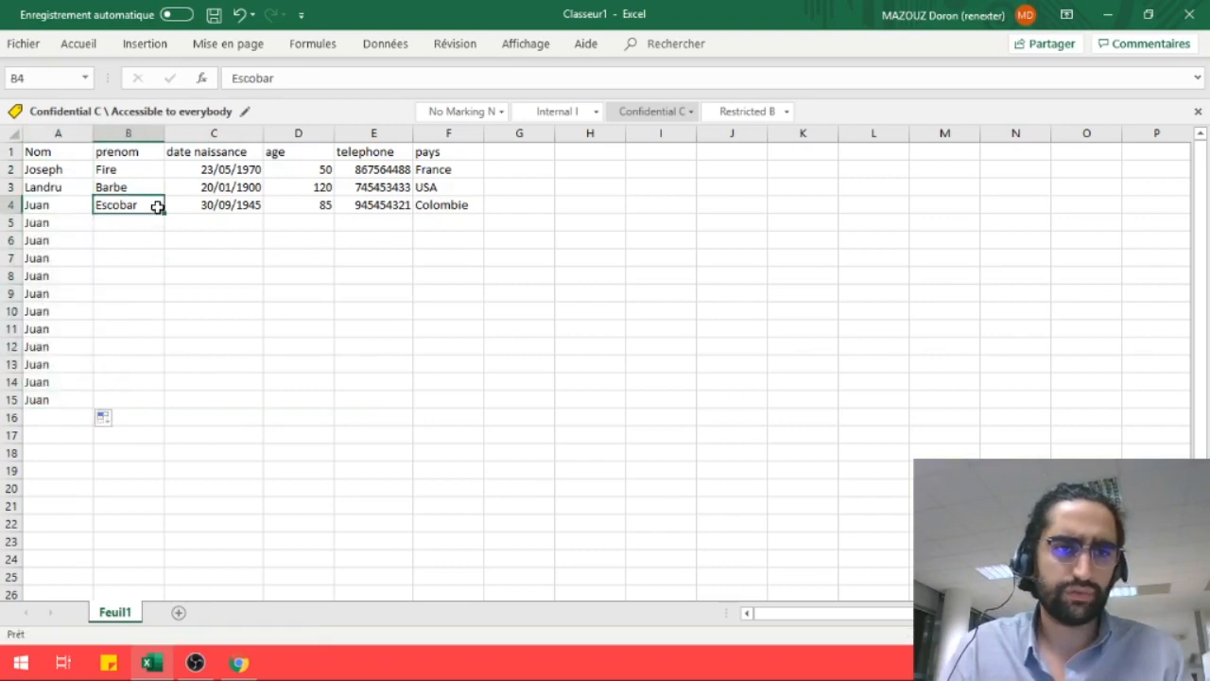
pyautogui.moveTo(166, 216); pyautogui.dragTo(167, 406)
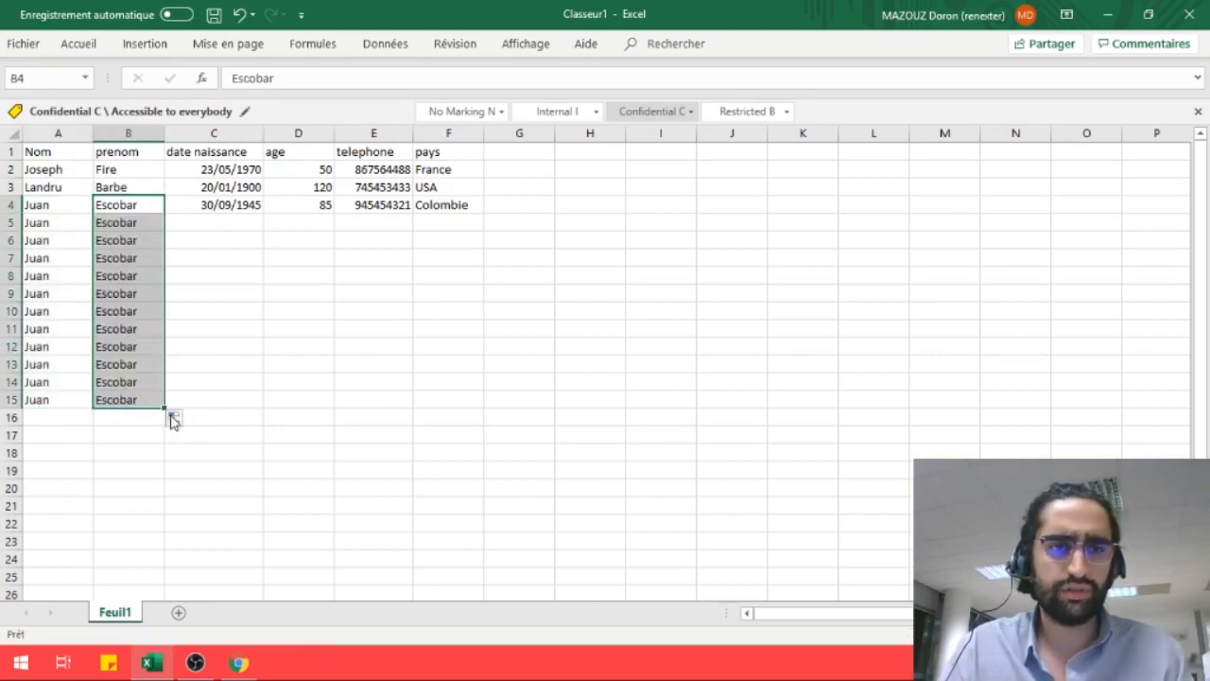
pyautogui.click(253, 208)
pyautogui.moveTo(266, 216); pyautogui.dragTo(262, 402)
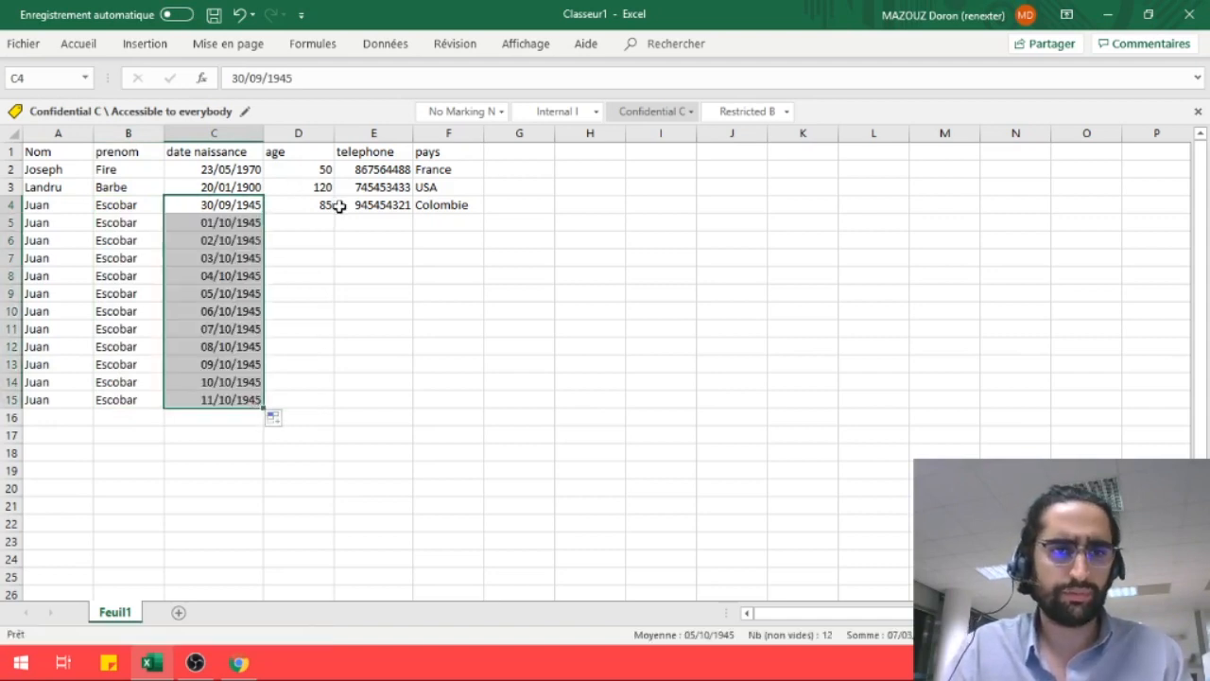
# Copy the age 85 from D4 down column D to row 15
pyautogui.click(327, 203)
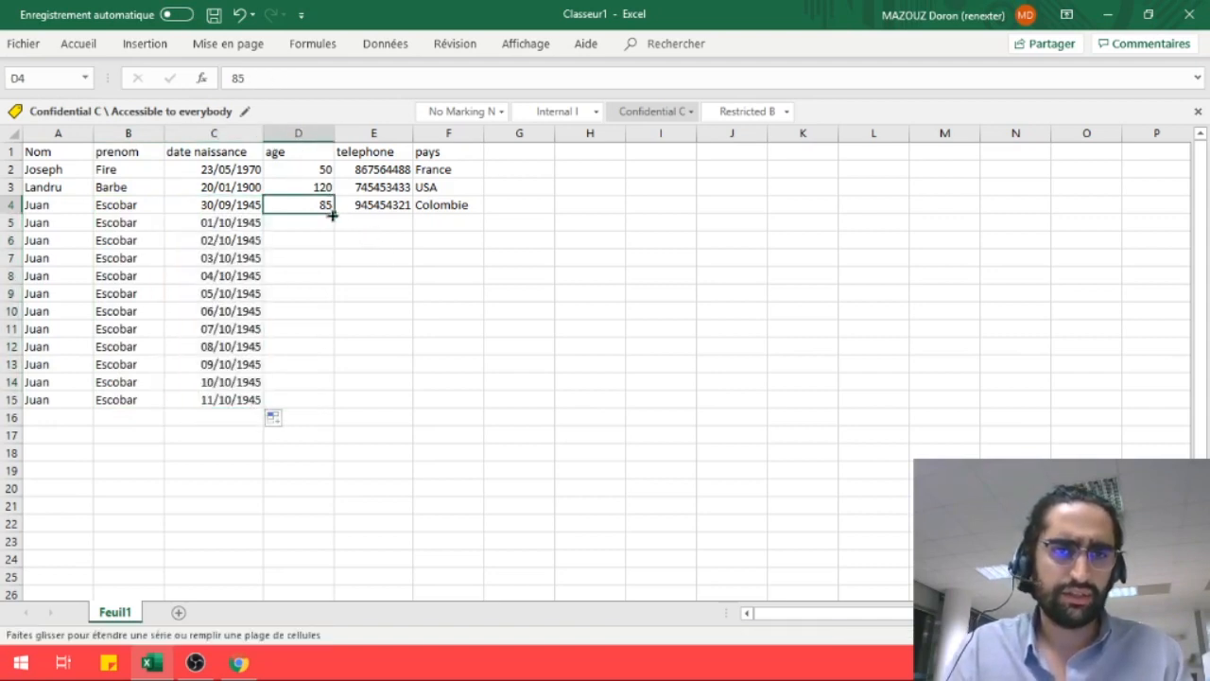
pyautogui.click(330, 192)
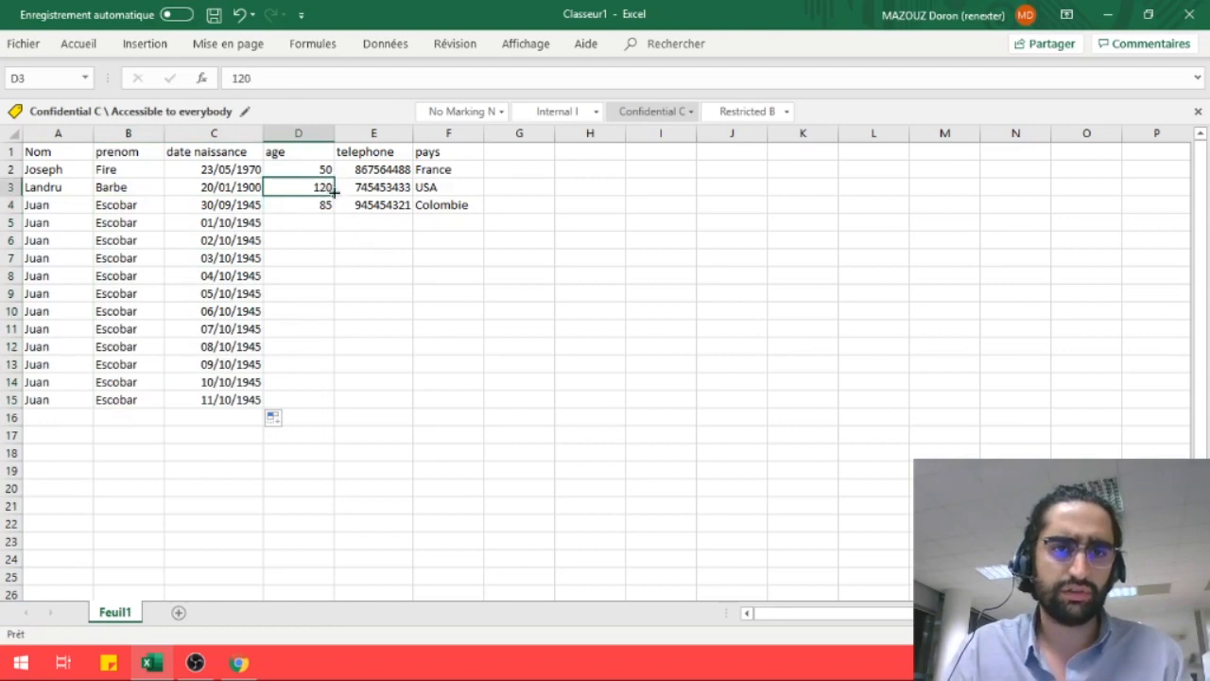
pyautogui.moveTo(325, 205)
pyautogui.mouseDown()
pyautogui.moveTo(325, 189)
pyautogui.moveTo(349, 224)
pyautogui.moveTo(316, 183)
pyautogui.mouseUp()
pyautogui.click(342, 271)
pyautogui.moveTo(342, 270); pyautogui.dragTo(316, 256)
pyautogui.click(318, 256)
pyautogui.click(320, 187)
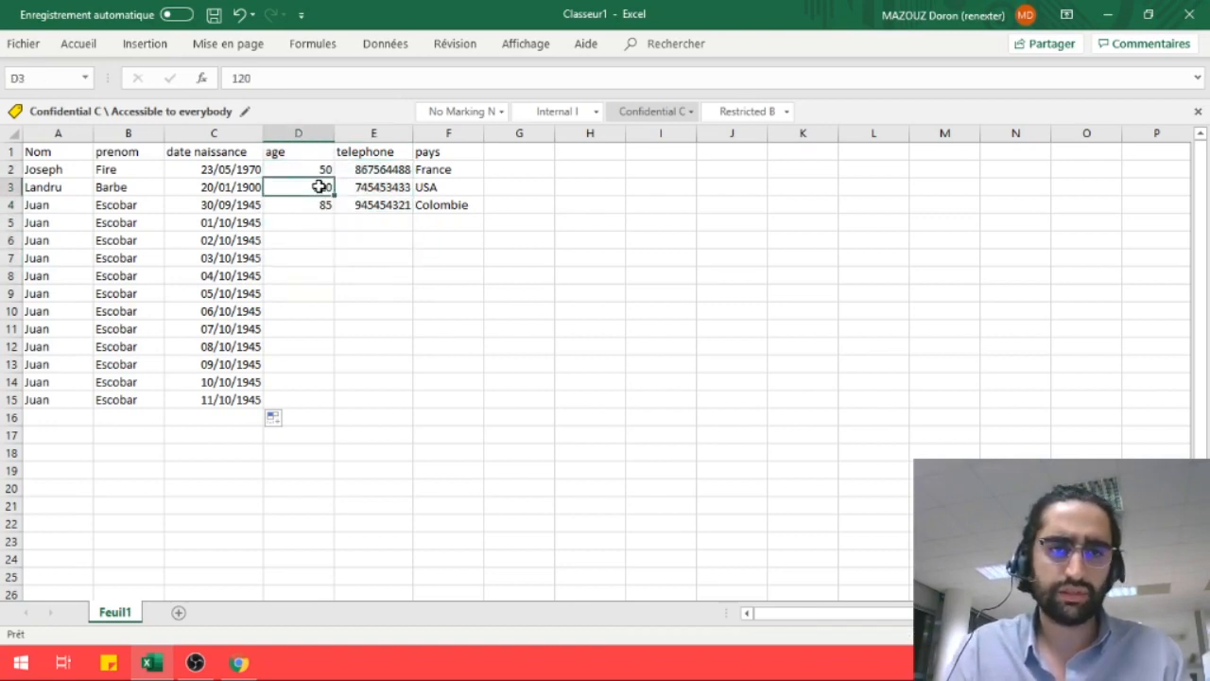
pyautogui.click(374, 237)
pyautogui.click(312, 186)
pyautogui.moveTo(312, 187); pyautogui.dragTo(321, 408)
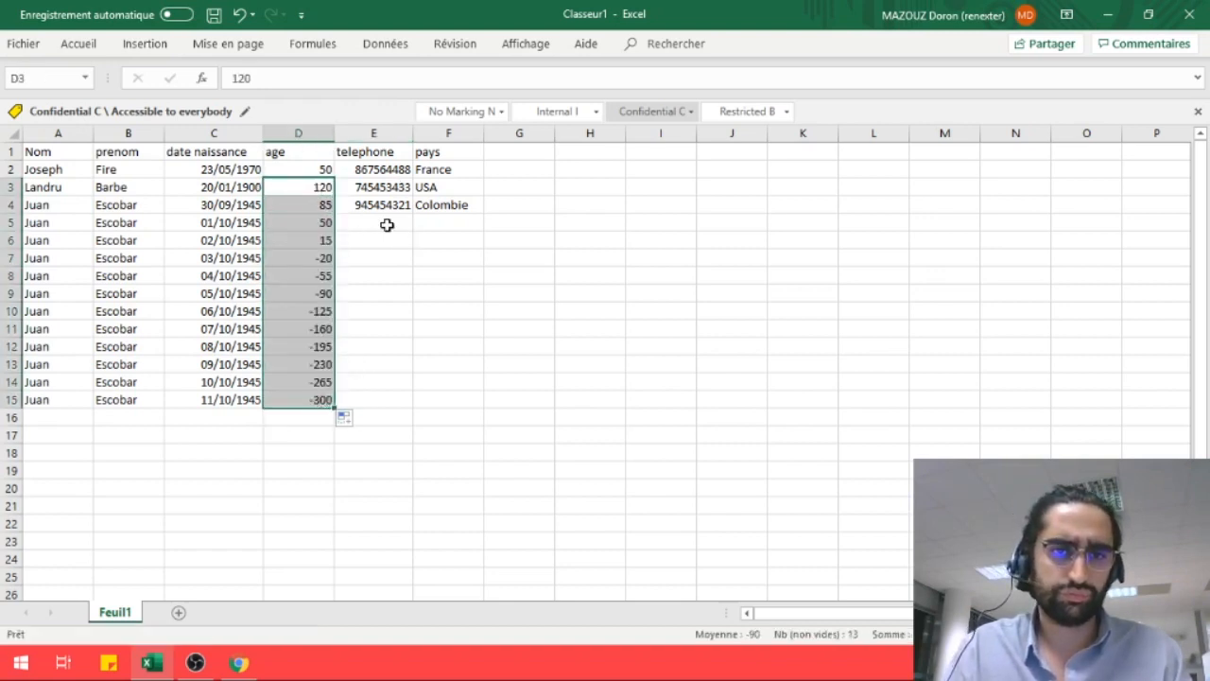
pyautogui.hotkey('ctrl', 'z')
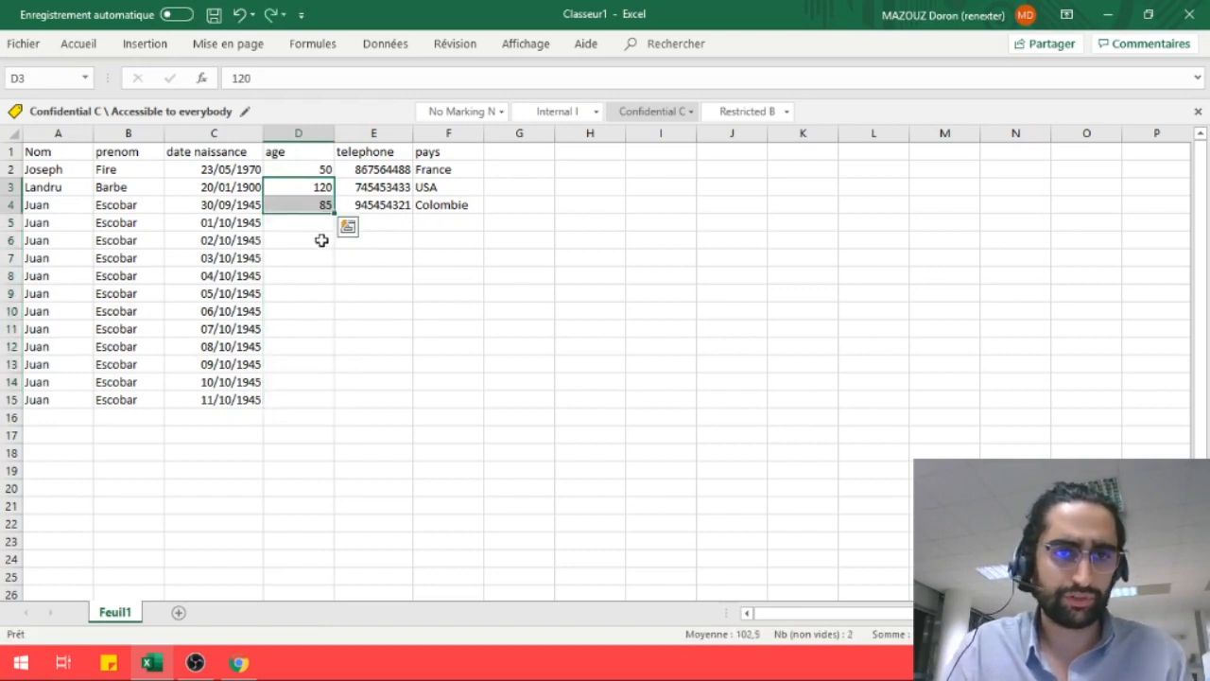
pyautogui.click(319, 204)
pyautogui.moveTo(333, 212); pyautogui.dragTo(325, 405)
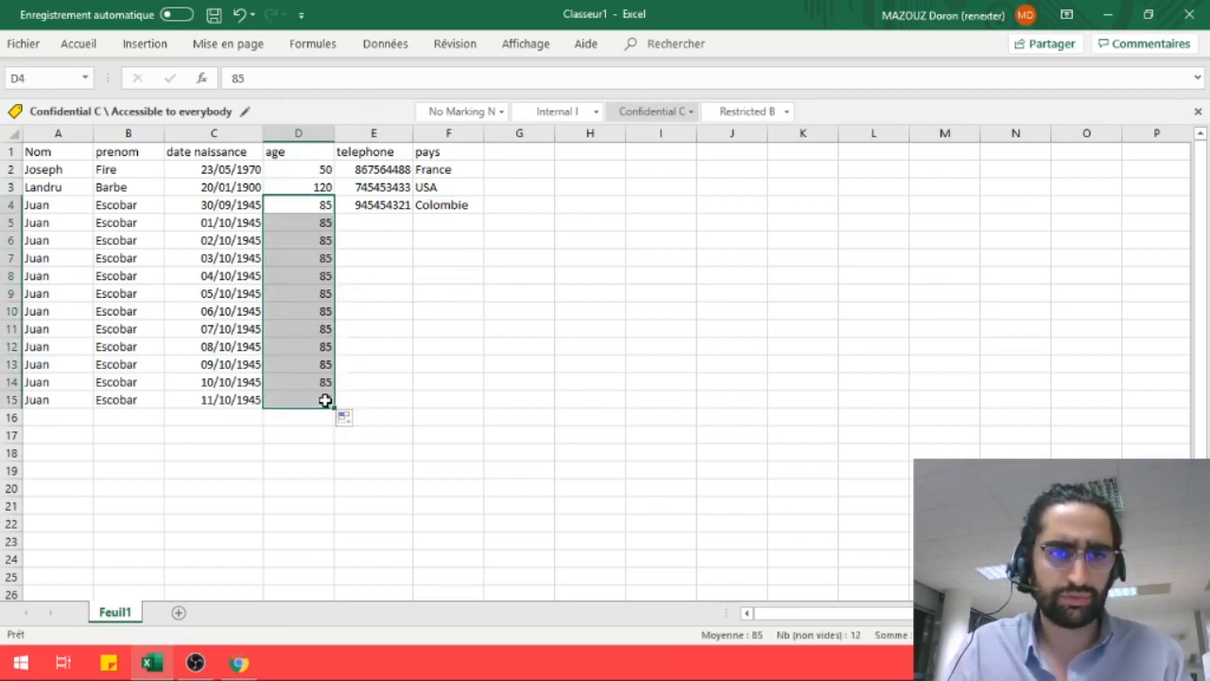
pyautogui.click(405, 209)
# Copy the third contact's phone number unchanged down column E to row 15
pyautogui.moveTo(411, 215); pyautogui.dragTo(382, 413)
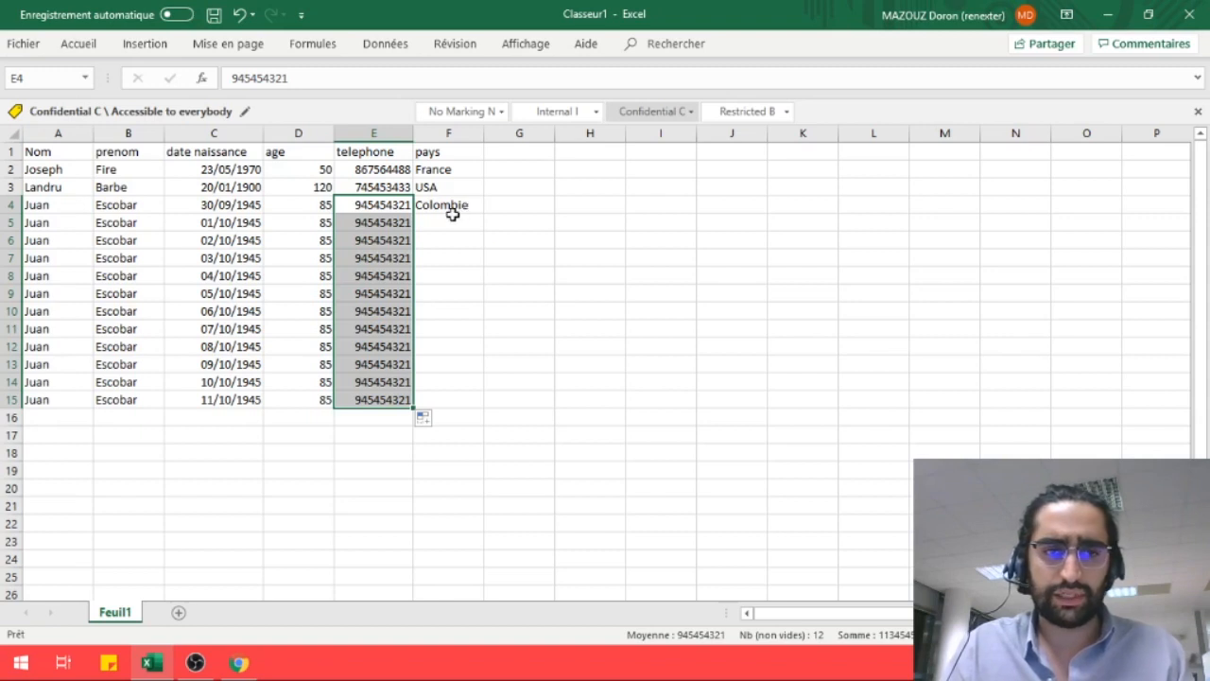
pyautogui.hotkey('ctrl', 'z')
pyautogui.click(383, 224)
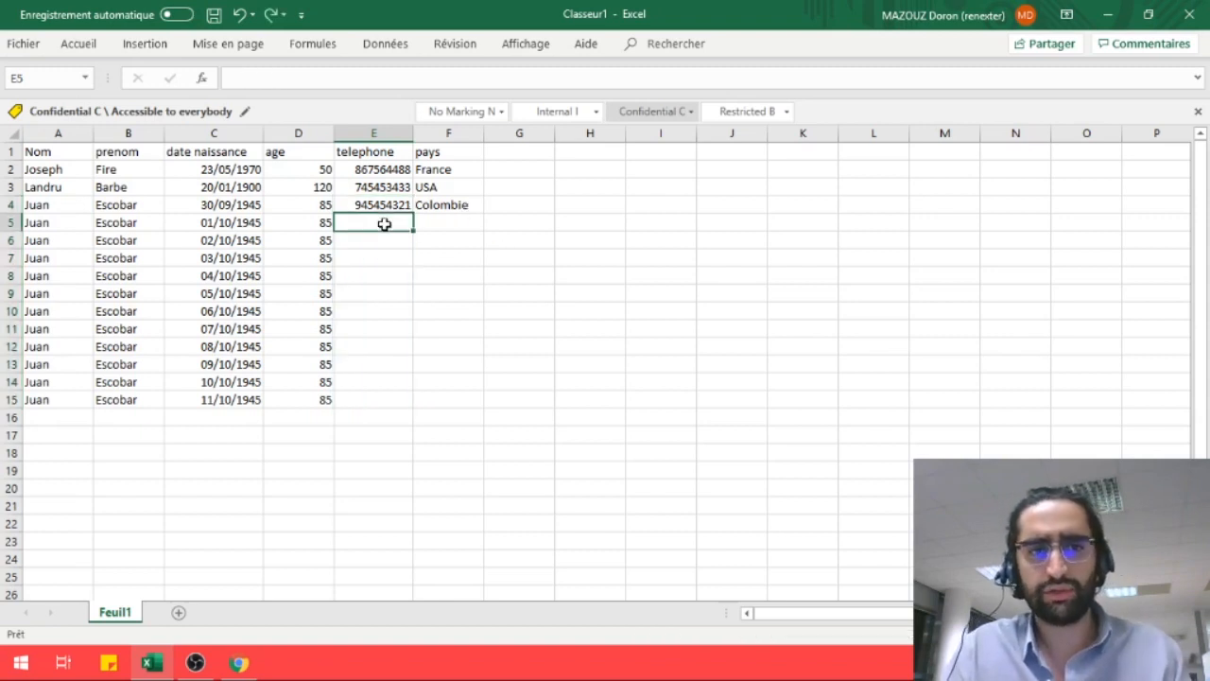
pyautogui.write('1')
pyautogui.click(440, 224)
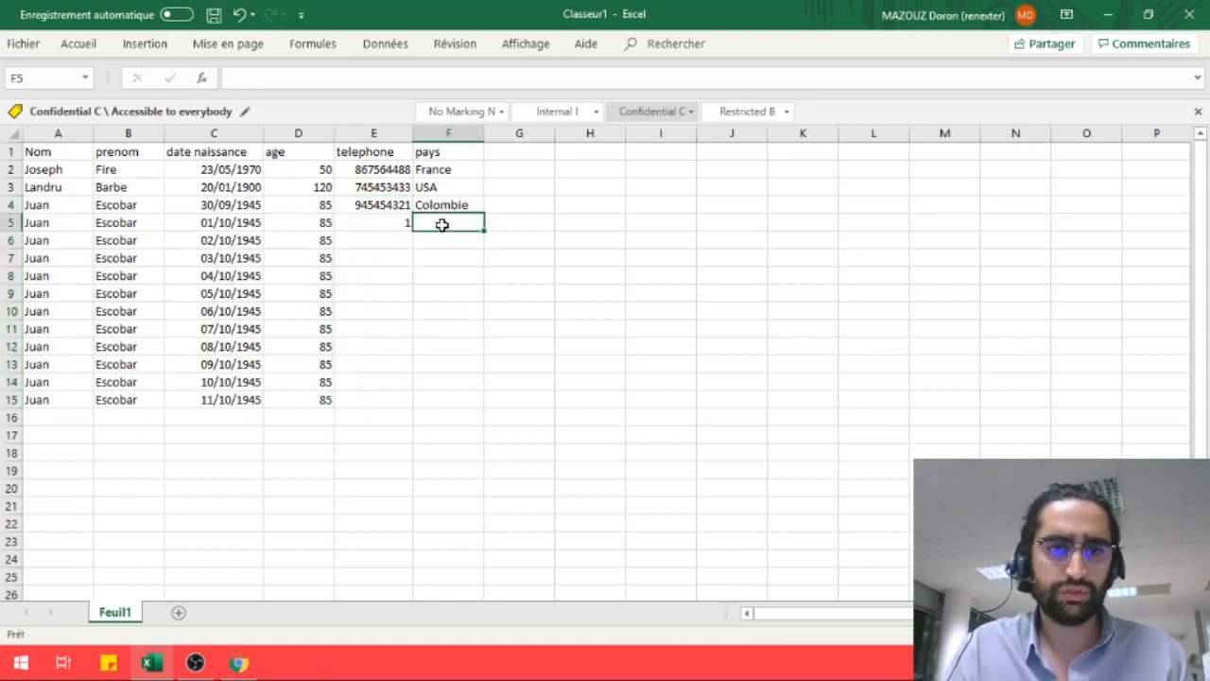
pyautogui.moveTo(399, 206); pyautogui.dragTo(411, 400)
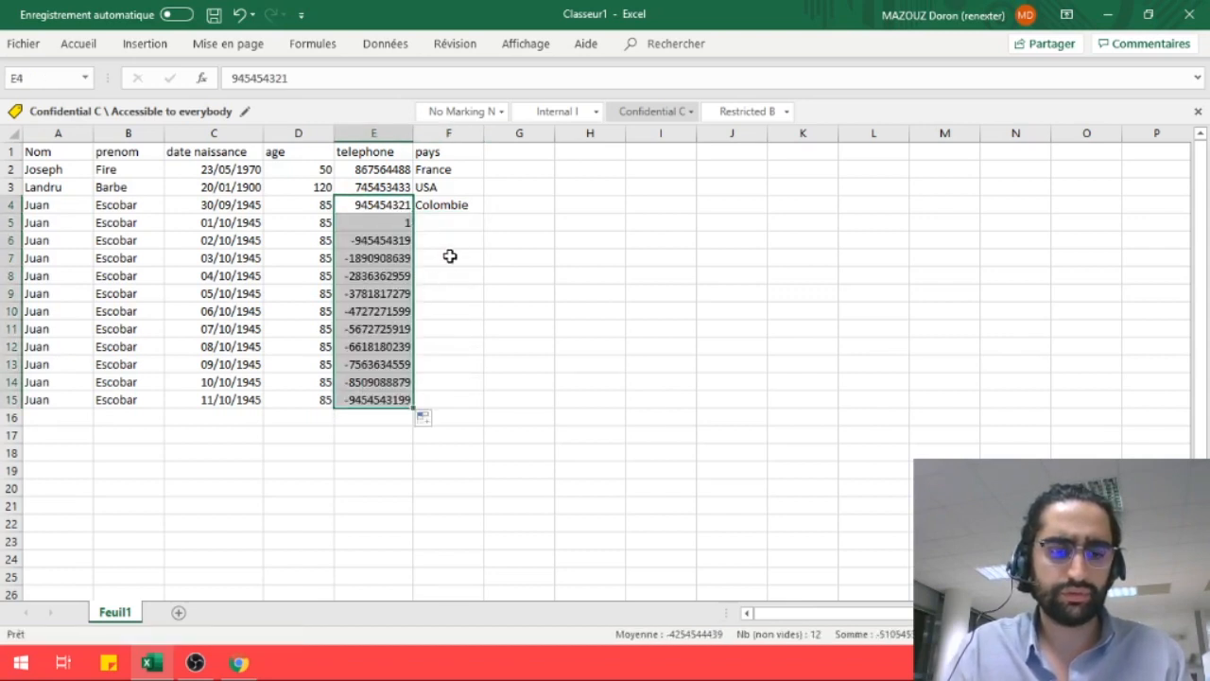
pyautogui.hotkey('ctrl', 'z')
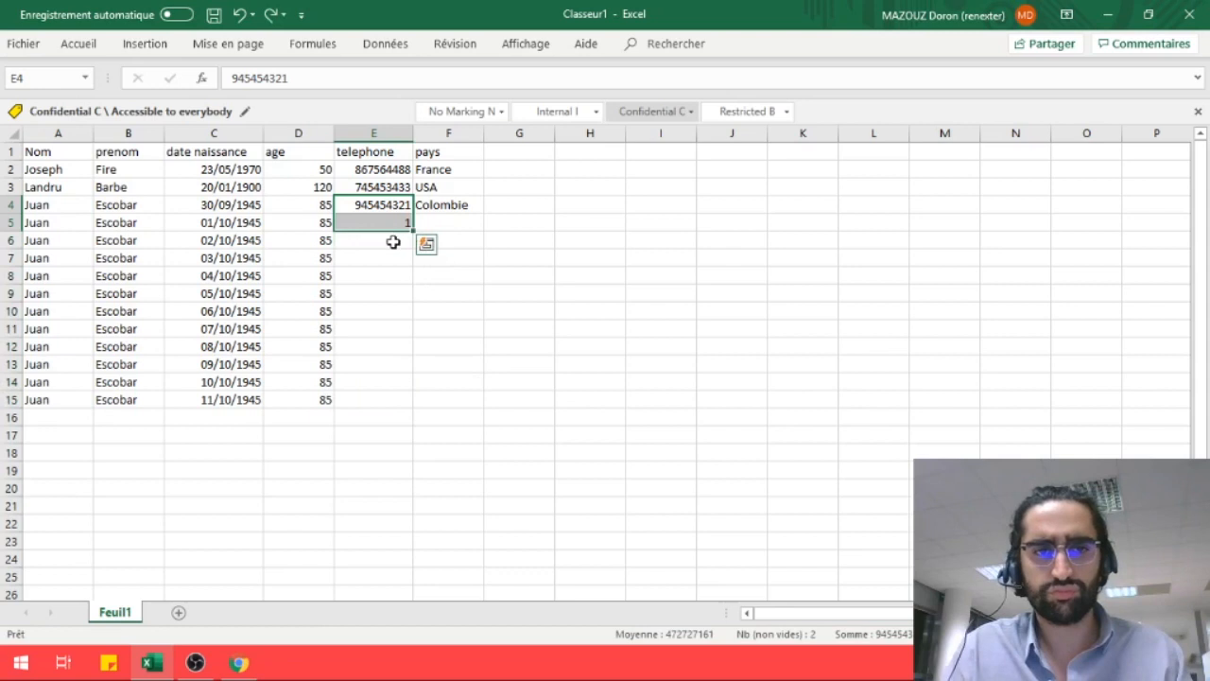
pyautogui.click(393, 242)
pyautogui.press('Up')
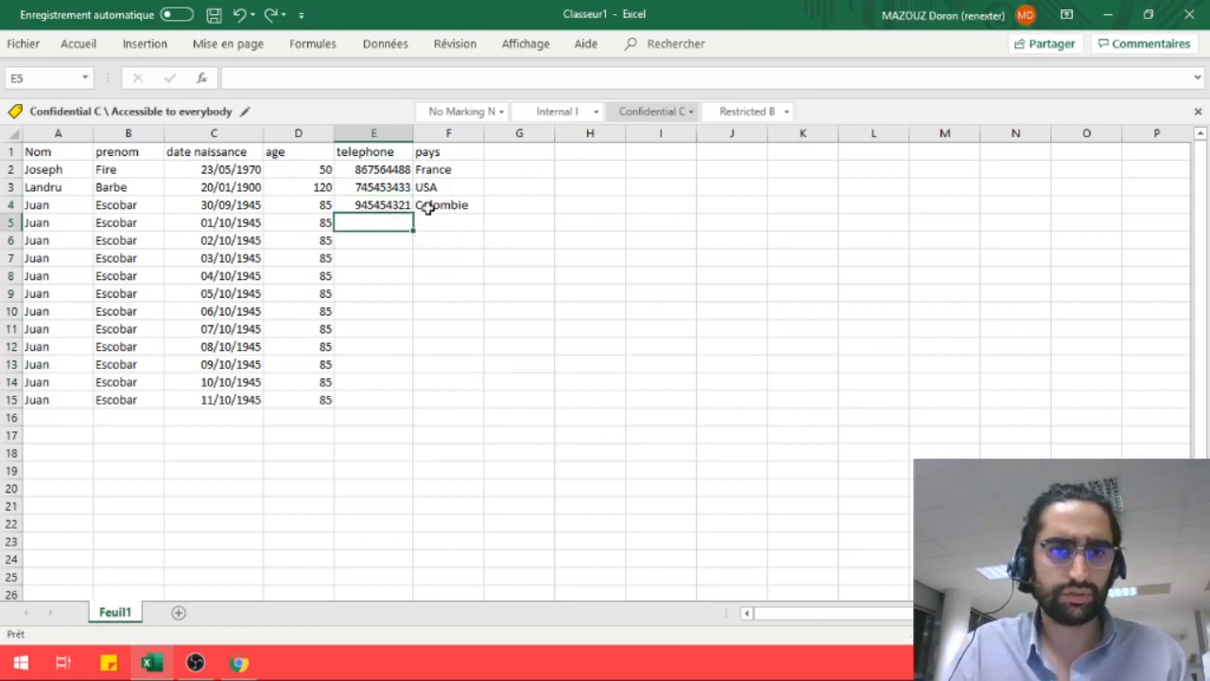
pyautogui.click(407, 204)
pyautogui.moveTo(413, 216); pyautogui.dragTo(419, 402)
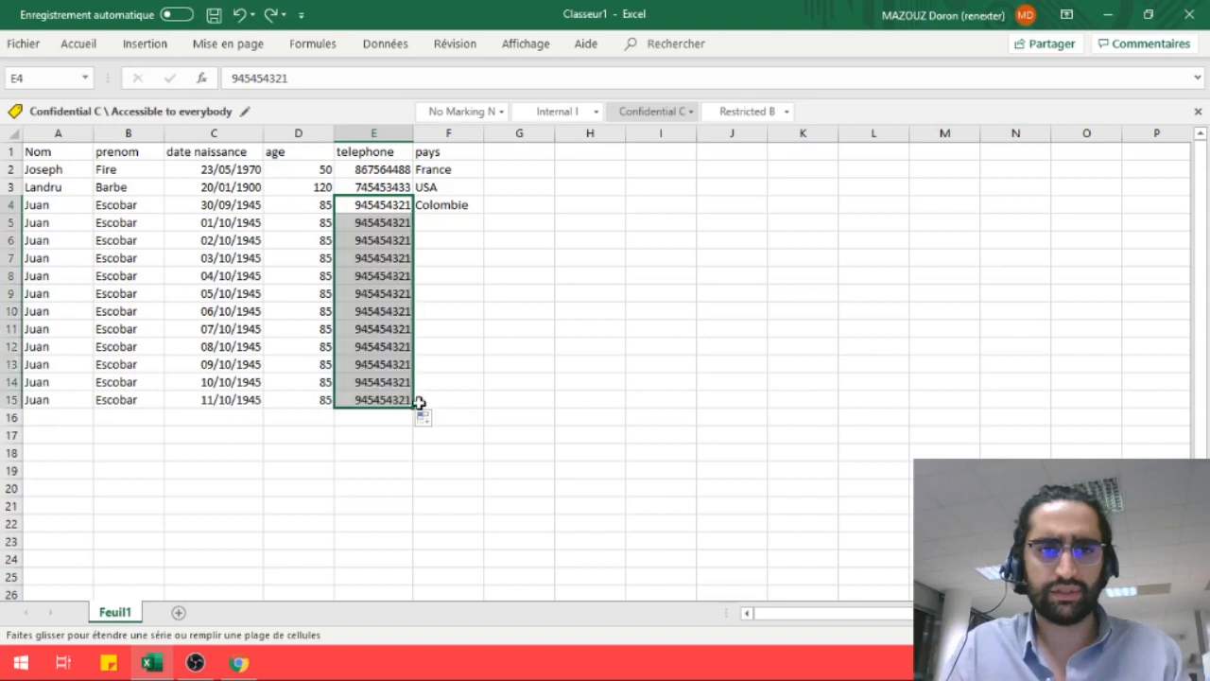
# Copy Colombie down the pays column to row 15
pyautogui.click(464, 202)
pyautogui.moveTo(481, 219); pyautogui.dragTo(473, 404)
pyautogui.click(523, 337)
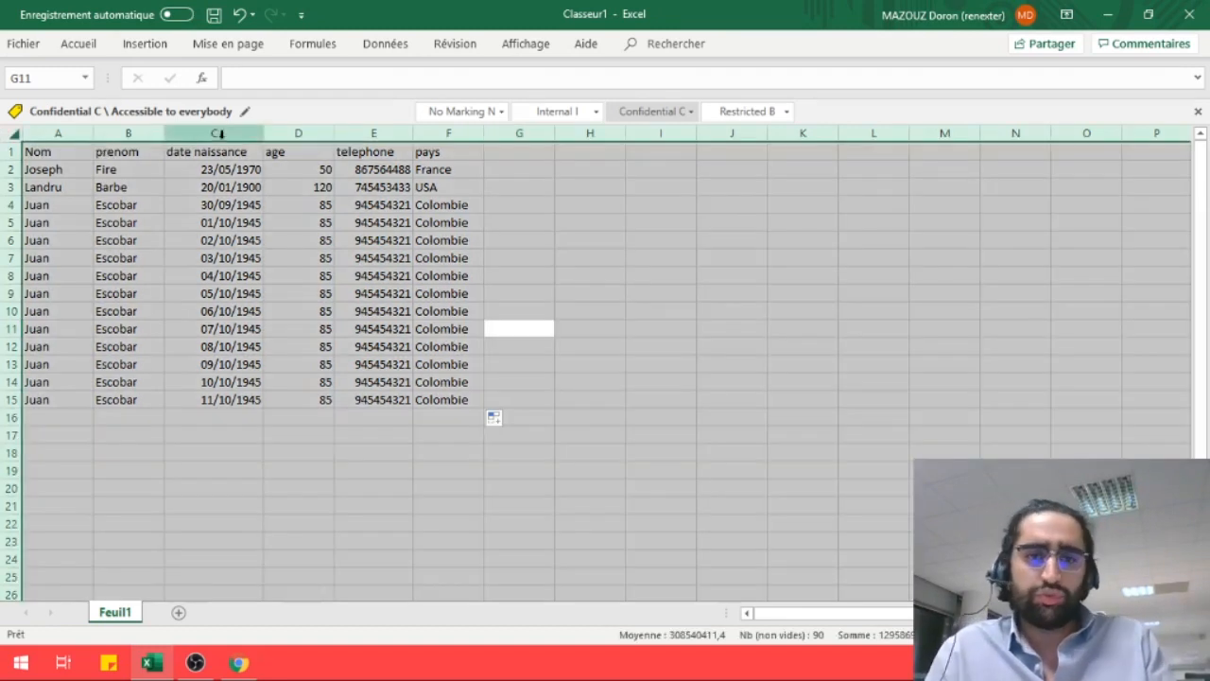
# Format A1:F15 as a table with headers using the light orange table style
pyautogui.click(727, 273)
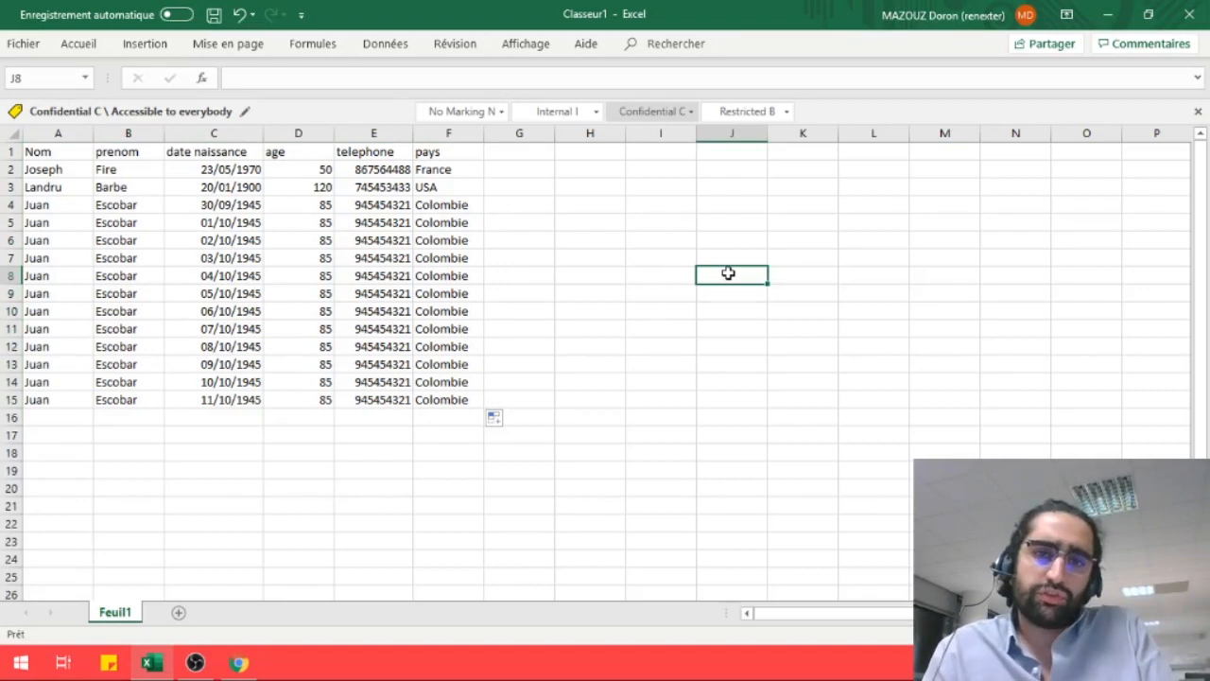
pyautogui.click(38, 155)
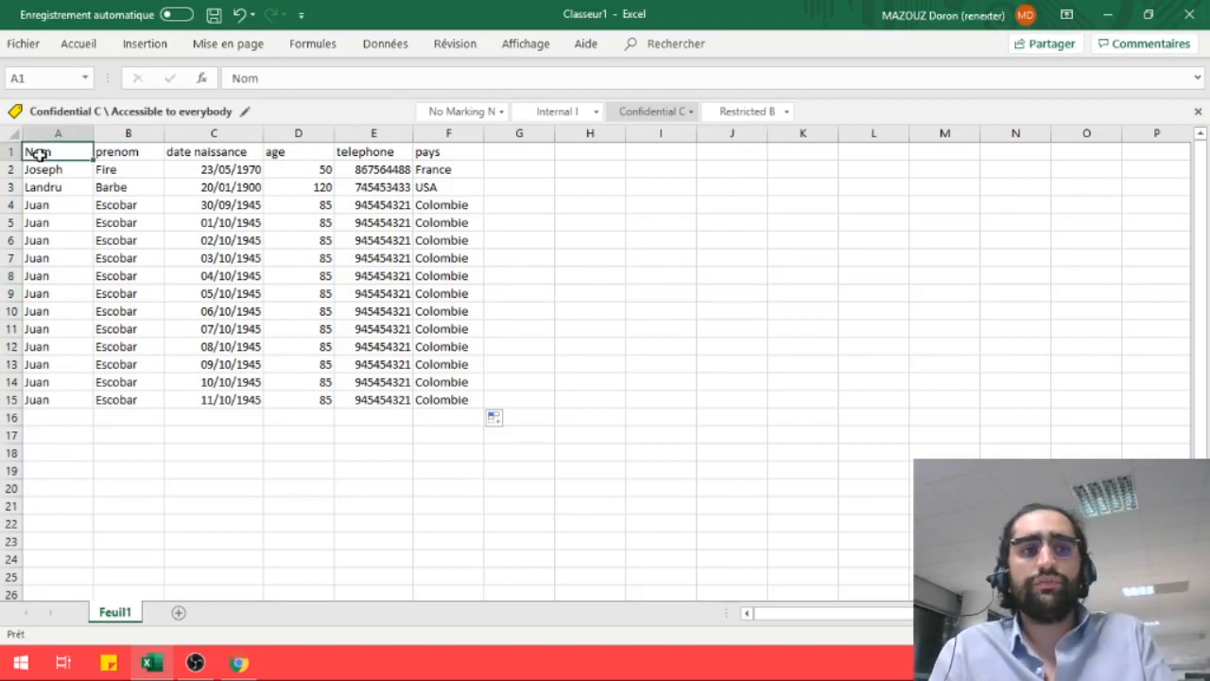
pyautogui.hotkey('ctrl', 'shift', 'Right')
pyautogui.hotkey('ctrl', 'shift', 'Down')
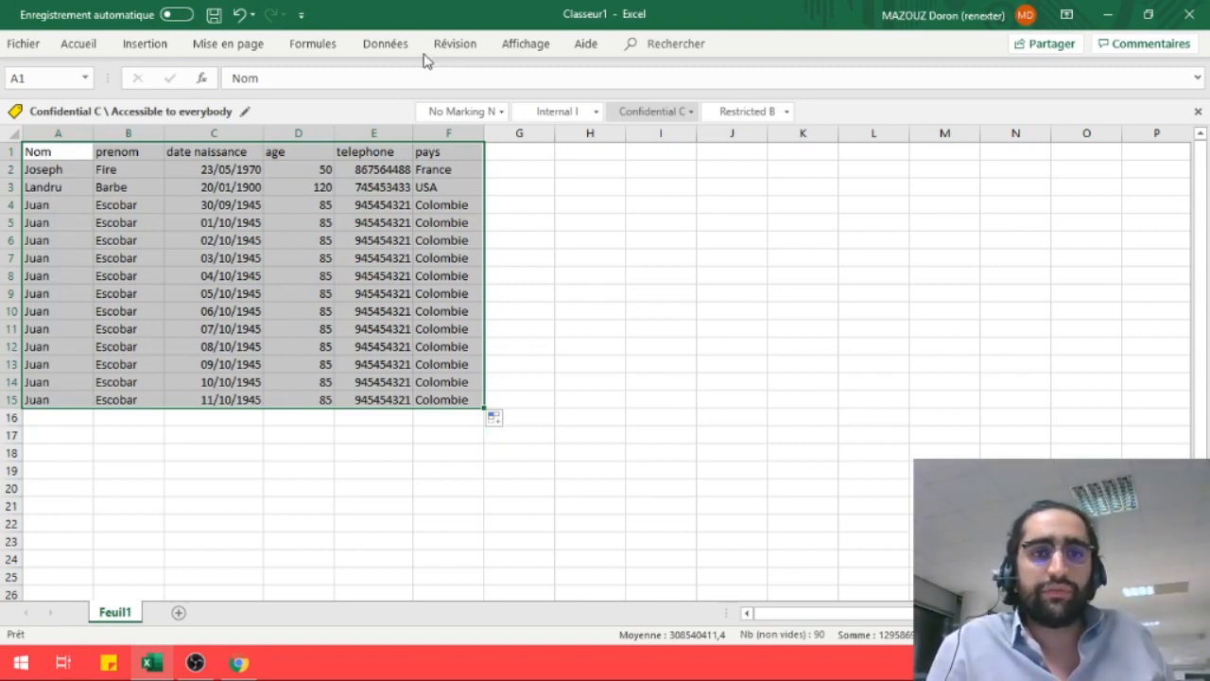
pyautogui.click(79, 45)
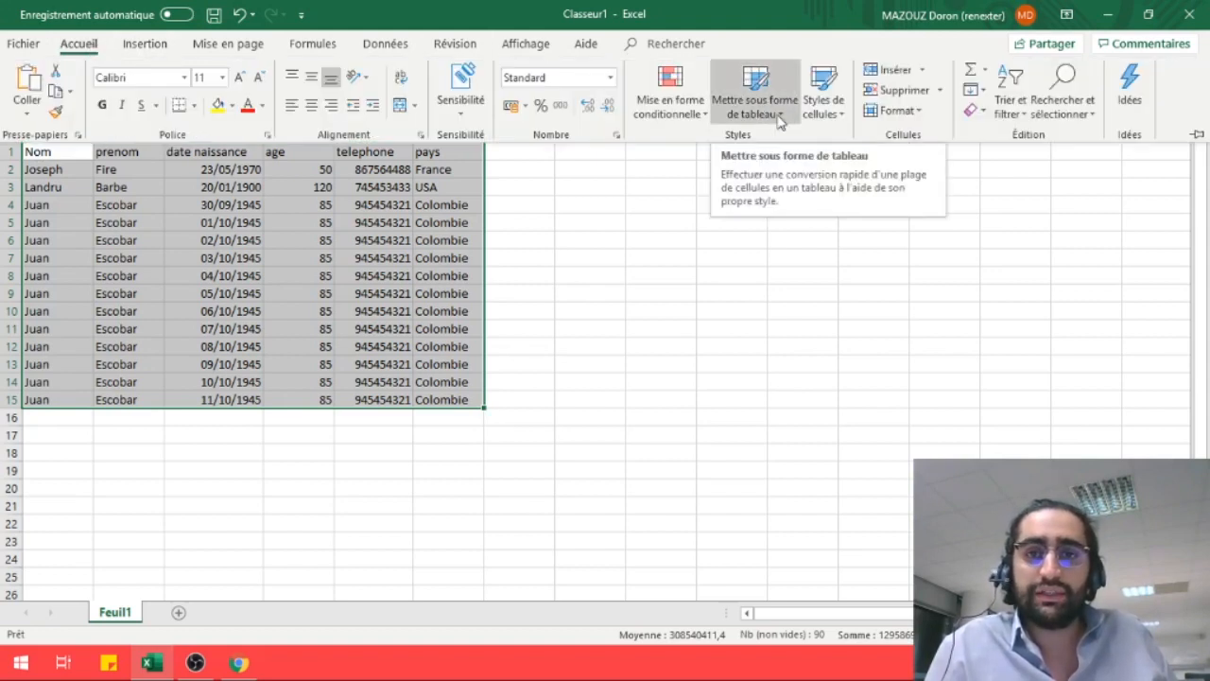
pyautogui.click(780, 114)
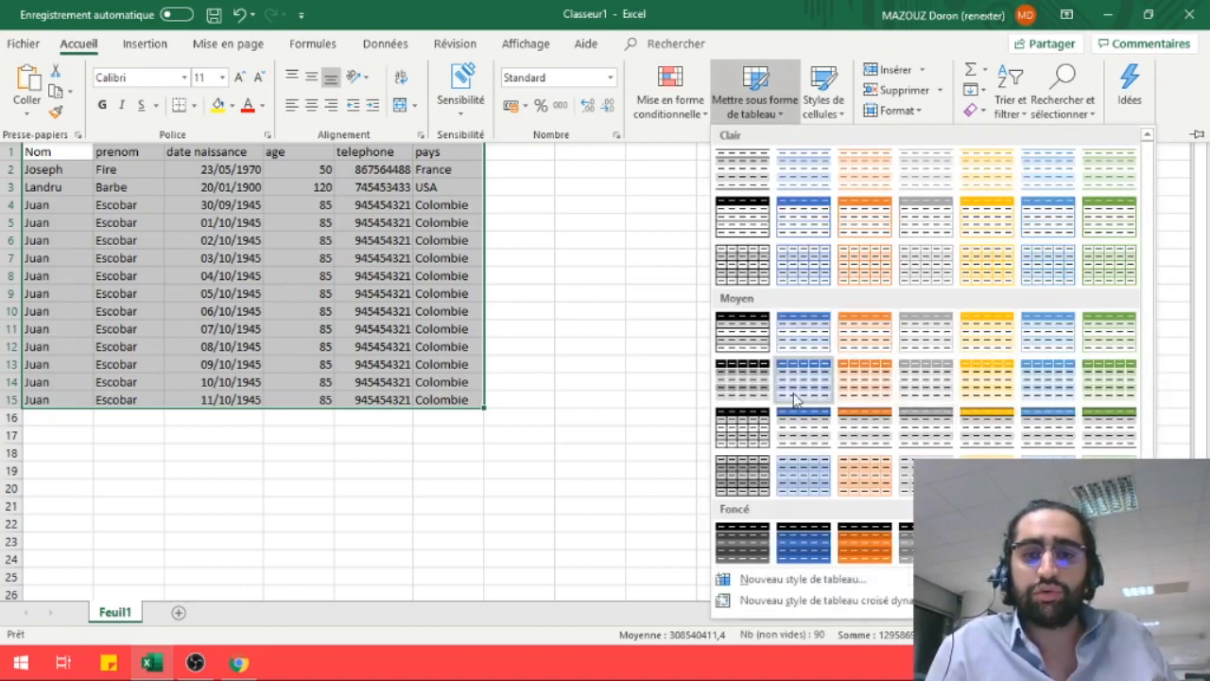
pyautogui.click(881, 282)
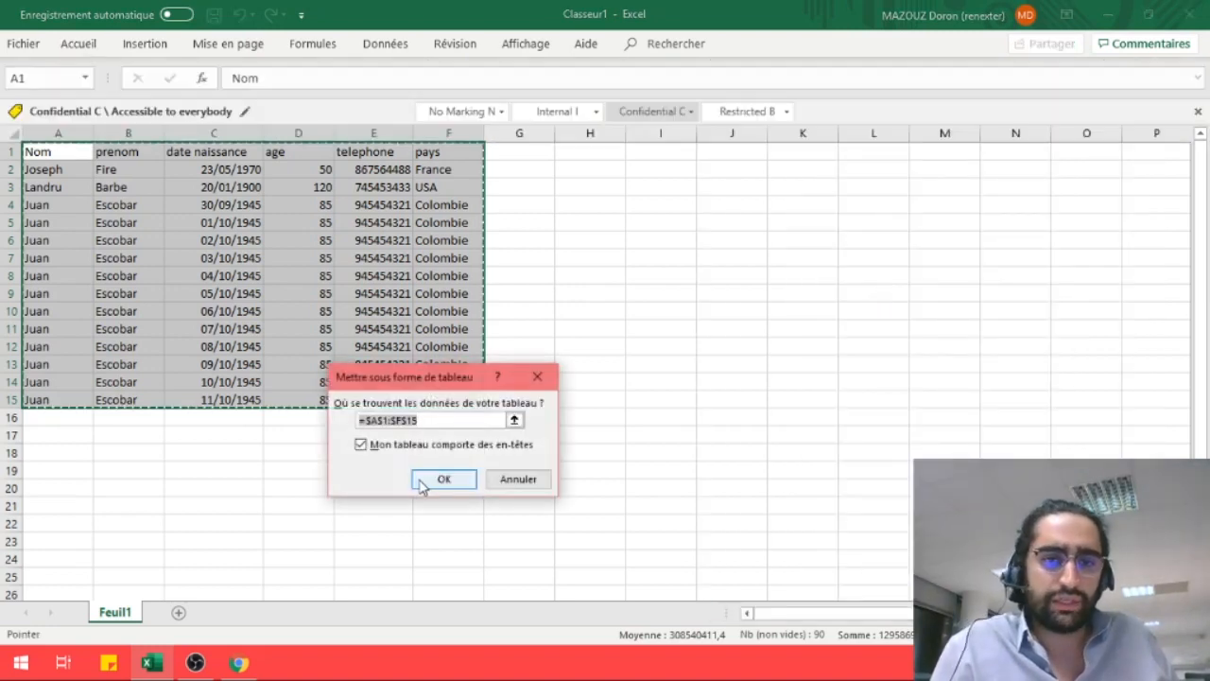
pyautogui.click(443, 480)
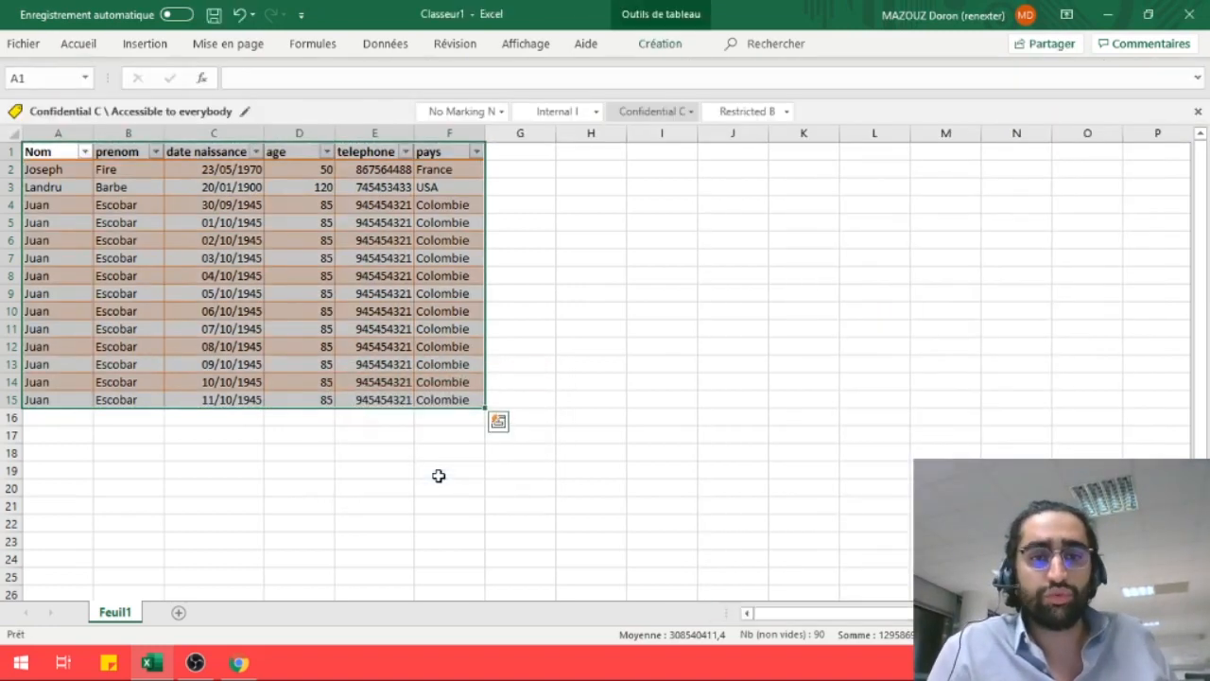
# Select the table data and show the table design Export options, including Export to SharePoint List
pyautogui.click(541, 309)
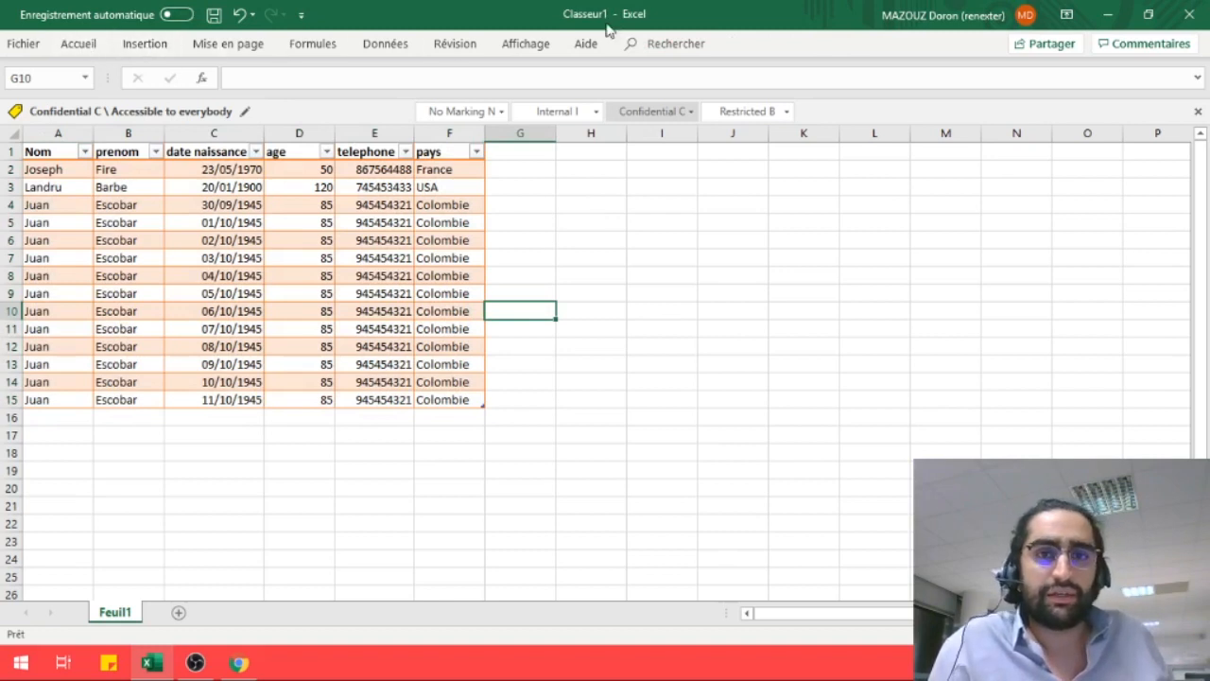
pyautogui.moveTo(473, 399); pyautogui.dragTo(47, 151)
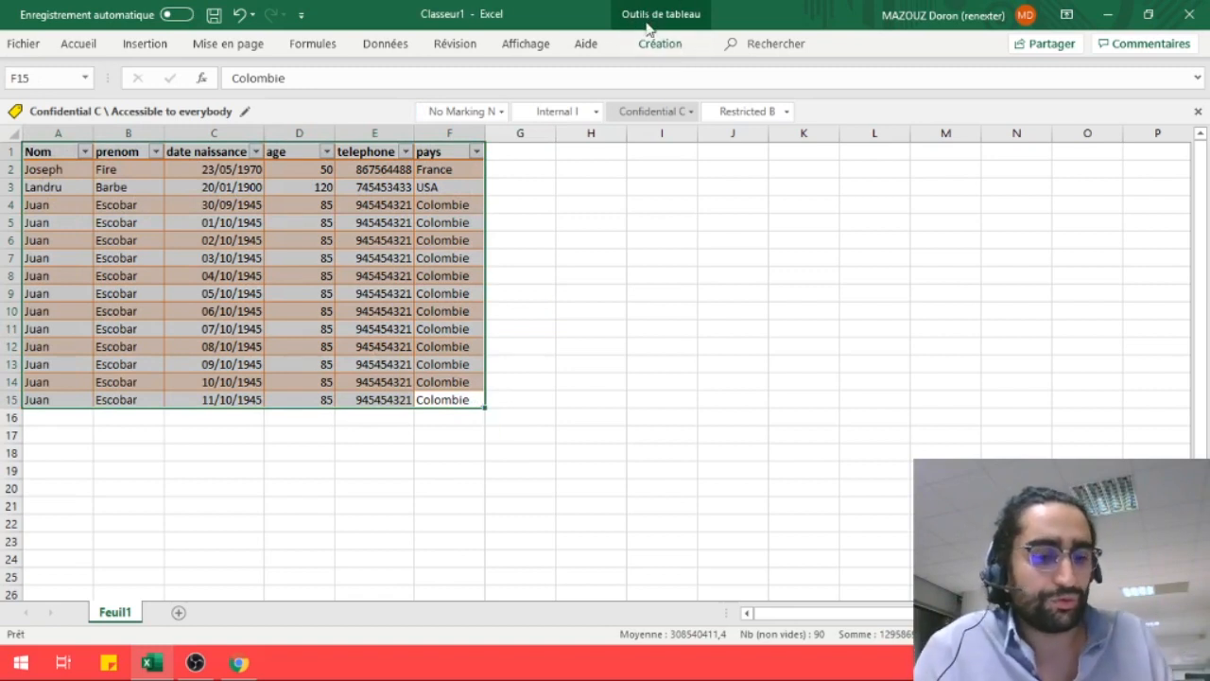
pyautogui.click(650, 31)
pyautogui.hotkey('ctrl', 'q')
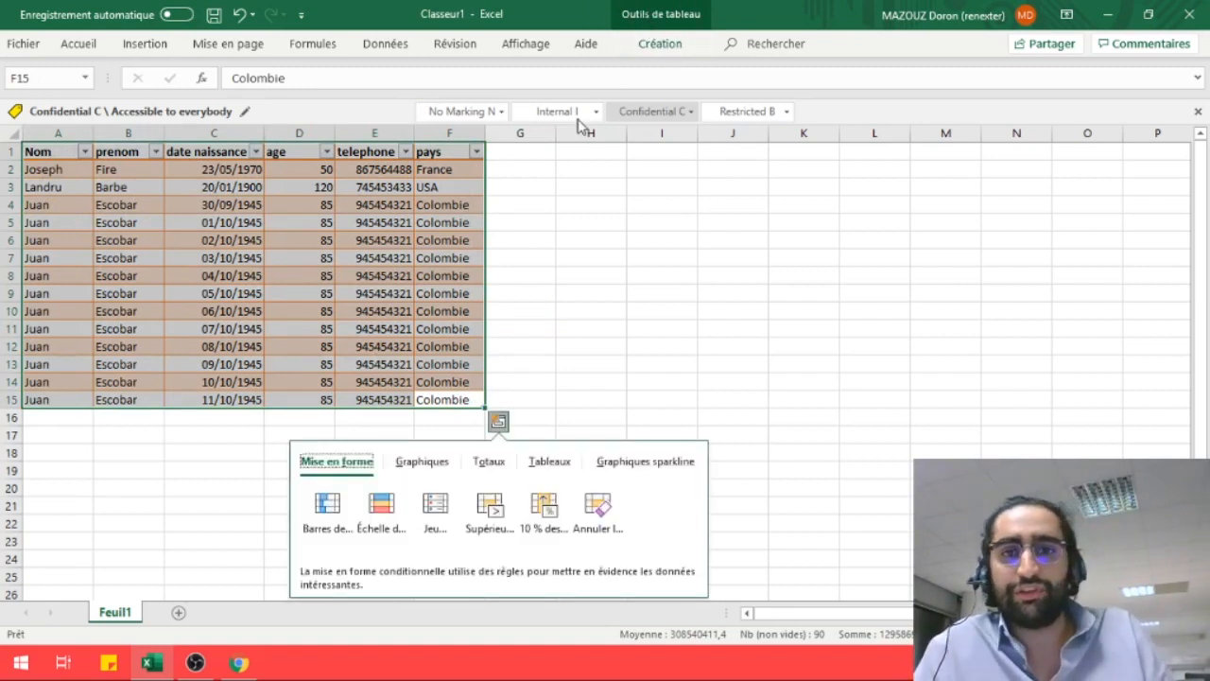
pyautogui.click(659, 44)
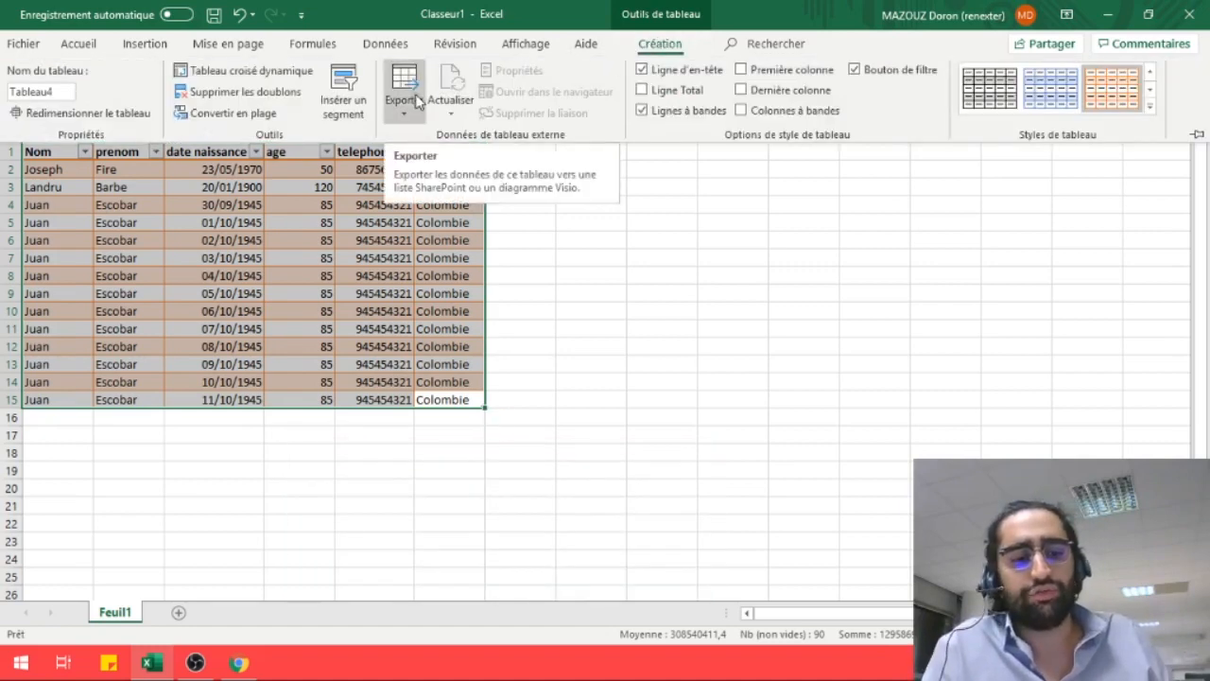
pyautogui.hotkey('ctrl', 'q')
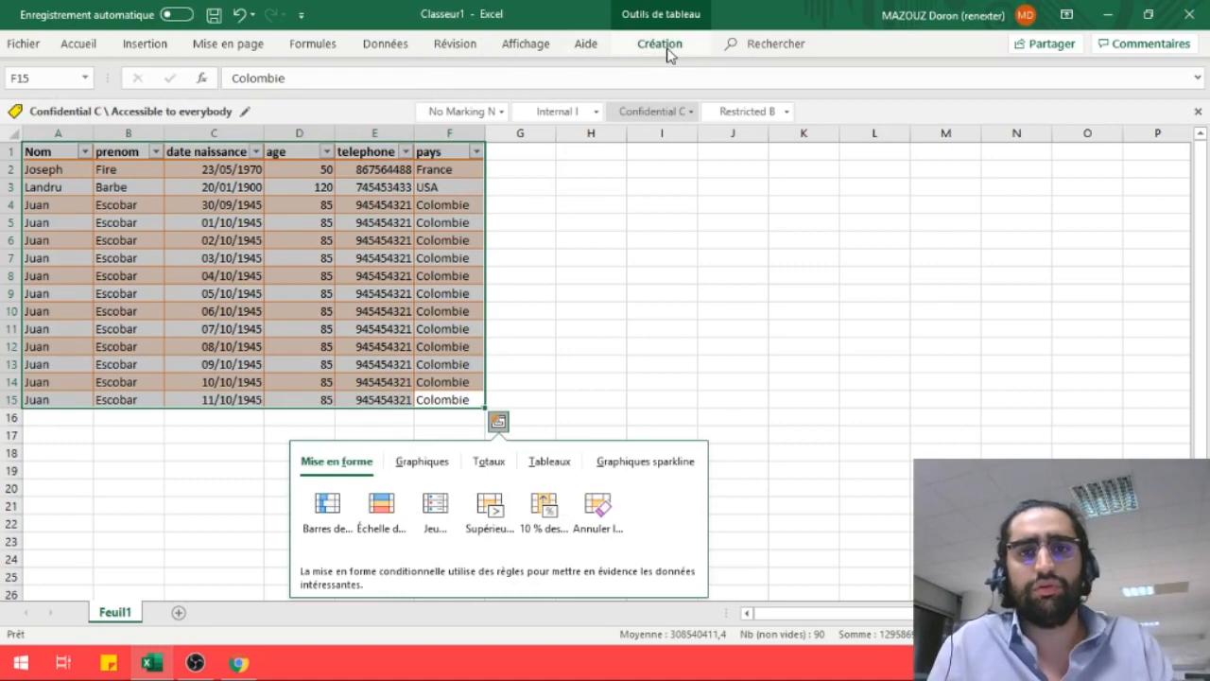
pyautogui.click(665, 48)
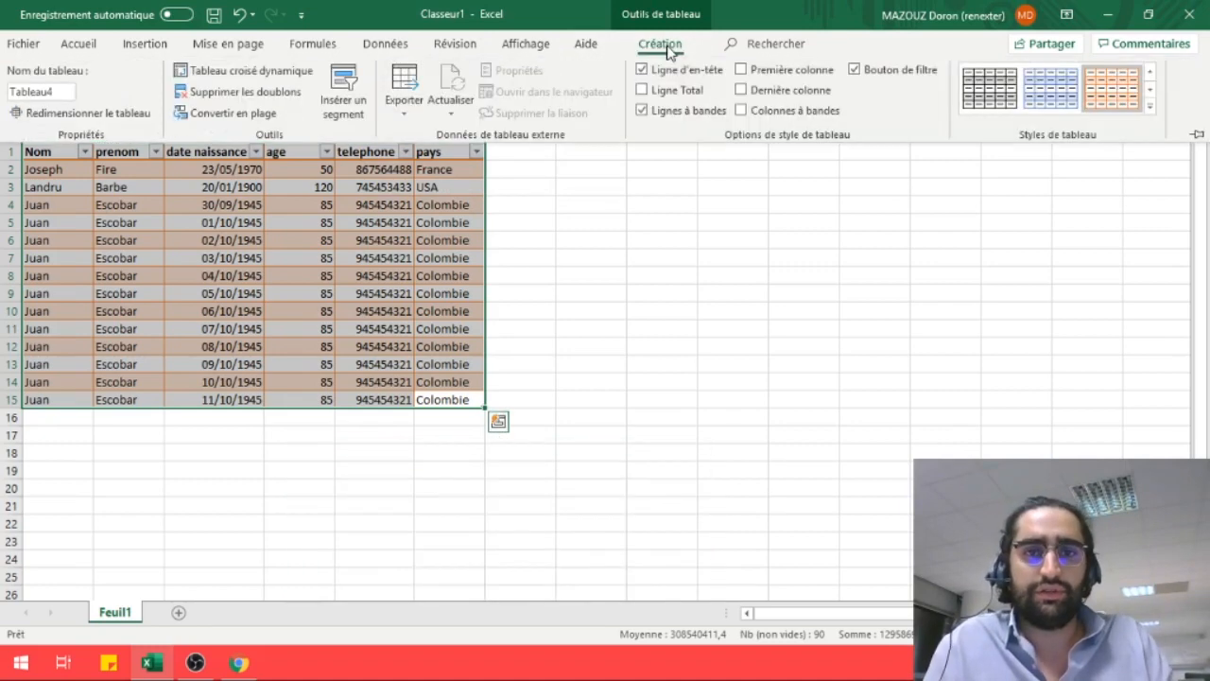
pyautogui.click(410, 118)
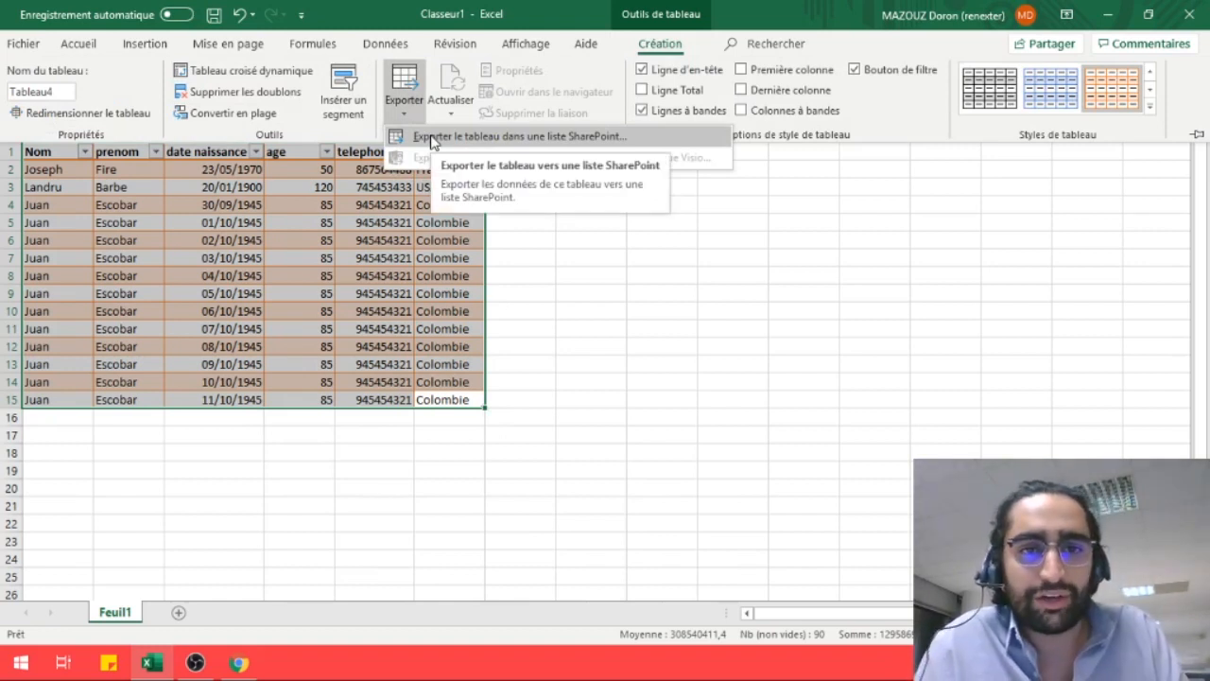
# Start the SharePoint list export with the SandBox site address and list name TutoExportExcel
pyautogui.click(432, 138)
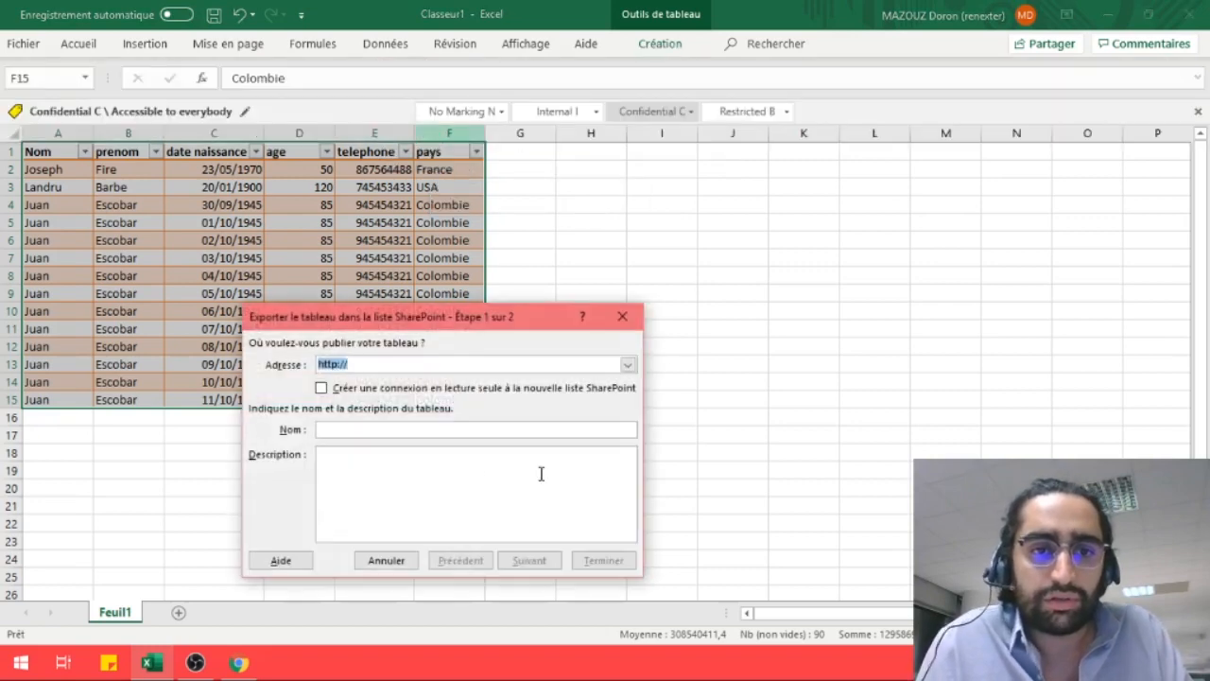
pyautogui.hotkey('alt', 'Tab')
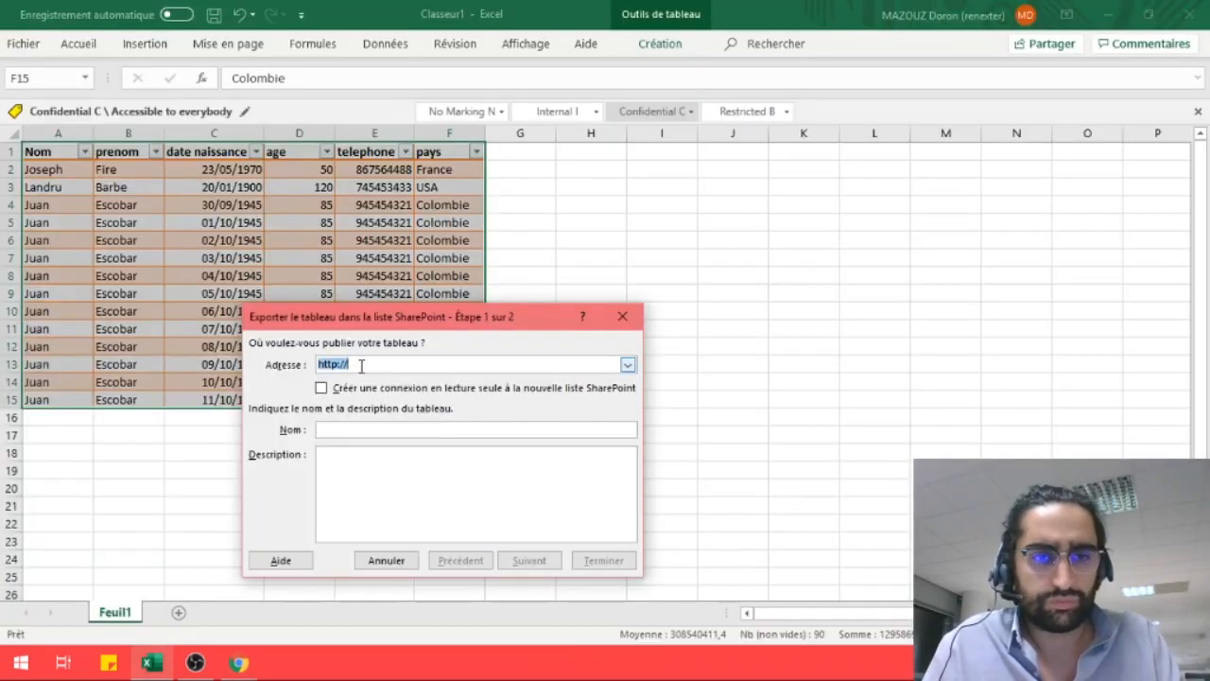
pyautogui.write('https://dragonball00.sharepoint.com/sites/SandBox')
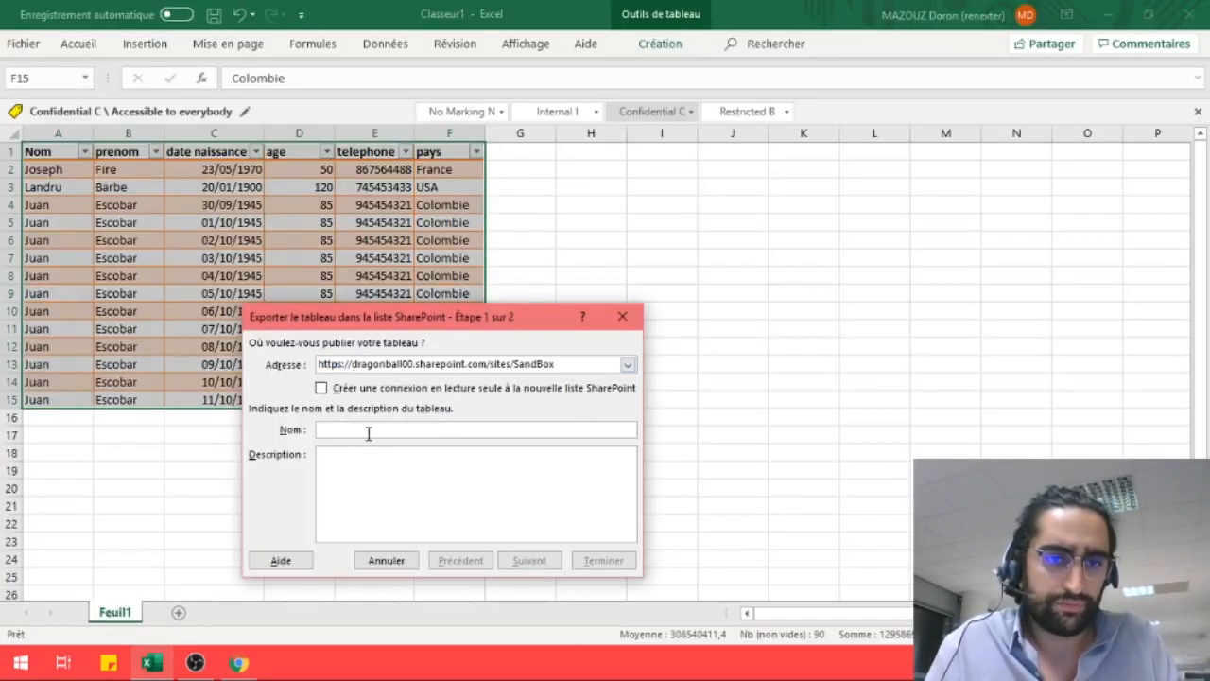
pyautogui.click(367, 431)
pyautogui.write('Liste')
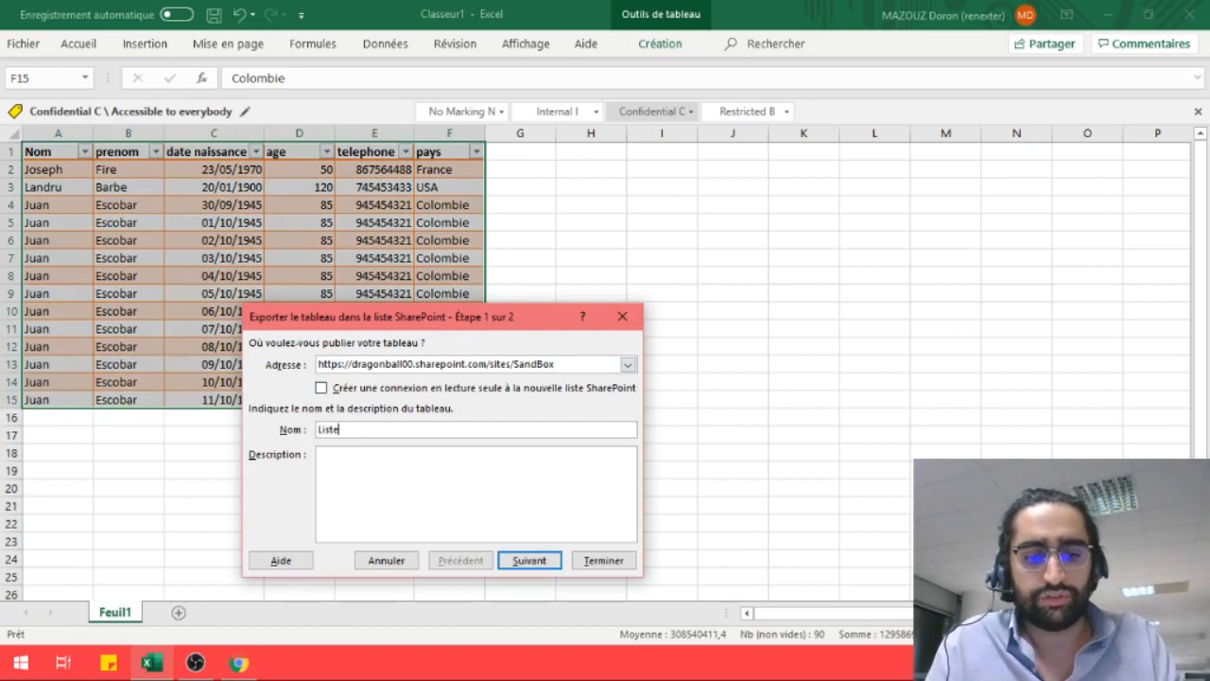
pyautogui.write(' simple coor')
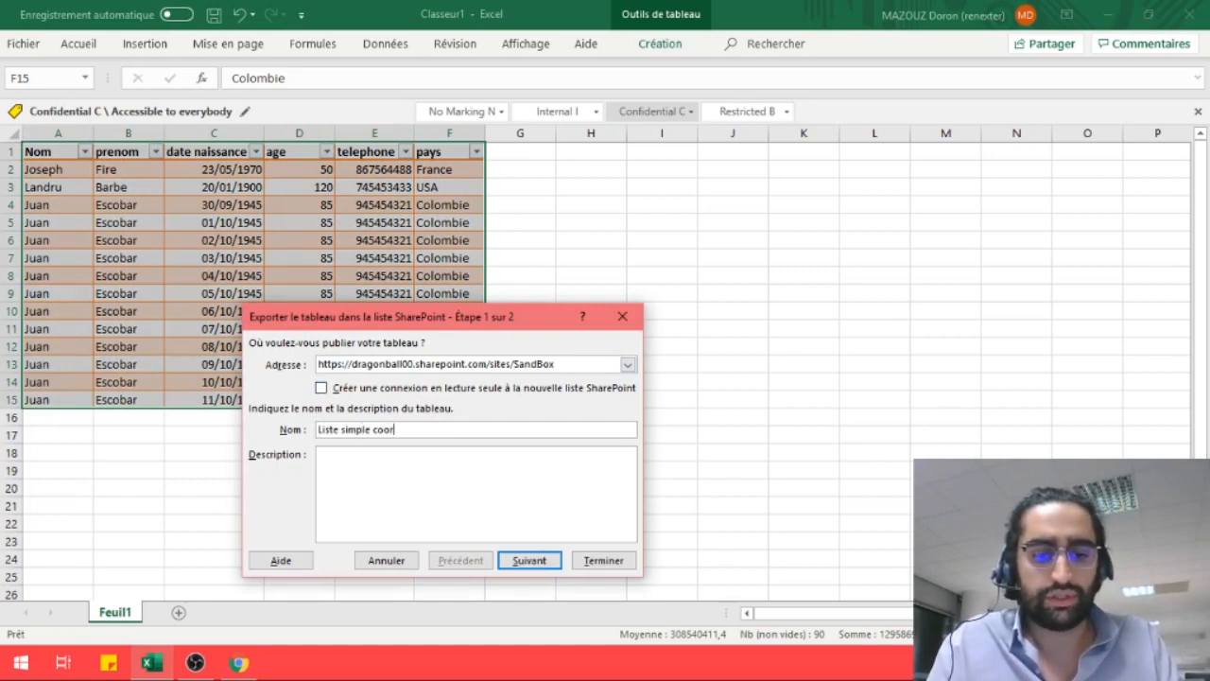
pyautogui.press('BackSpace')
pyautogui.press('BackSpace')
pyautogui.press('BackSpace')
pyautogui.press('BackSpace')
pyautogui.press('BackSpace')
pyautogui.press('BackSpace')
pyautogui.press('BackSpace')
pyautogui.press('BackSpace')
pyautogui.press('BackSpace')
pyautogui.press('BackSpace')
pyautogui.press('BackSpace')
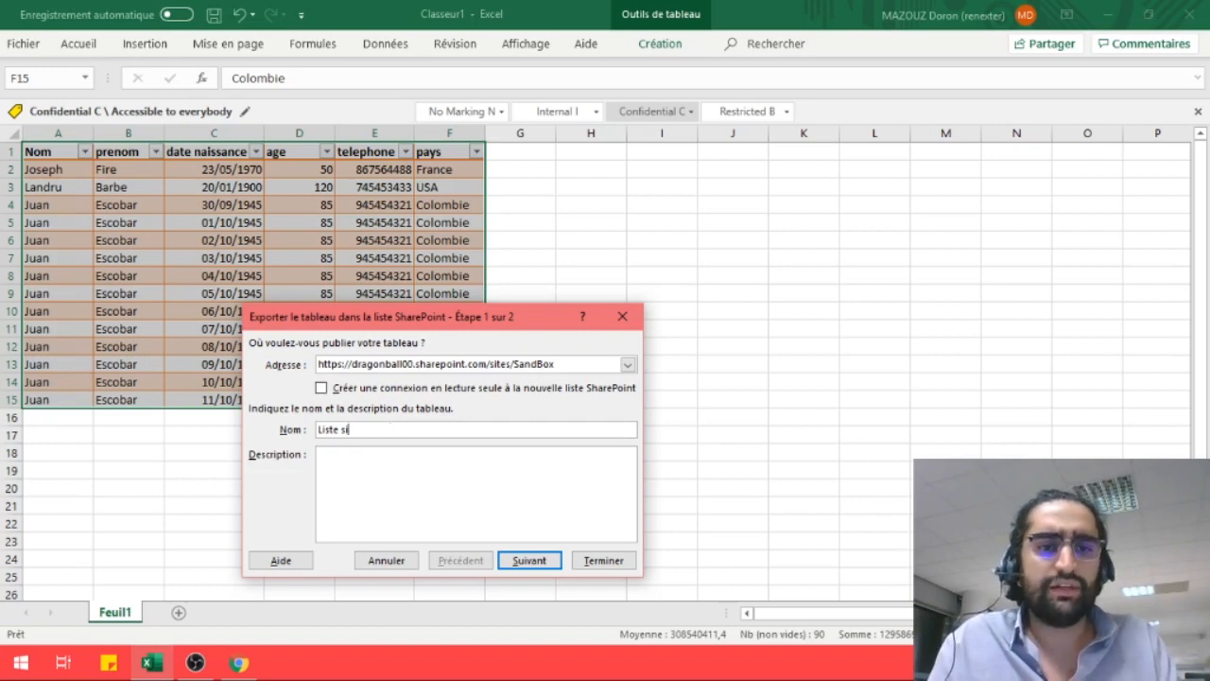
pyautogui.press('BackSpace')
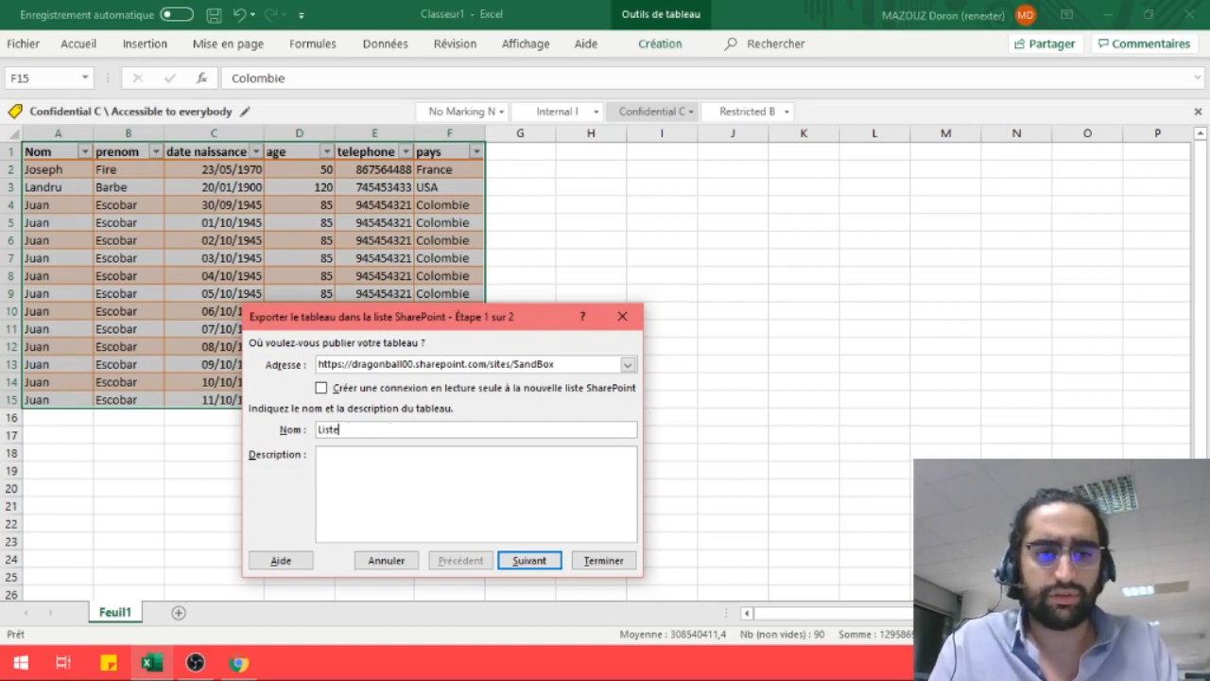
pyautogui.write('Tutot')
pyautogui.press('BackSpace')
pyautogui.press('BackSpace')
pyautogui.press('BackSpace')
pyautogui.press('BackSpace')
pyautogui.press('BackSpace')
pyautogui.press('BackSpace')
pyautogui.press('BackSpace')
pyautogui.press('BackSpace')
pyautogui.press('BackSpace')
pyautogui.press('BackSpace')
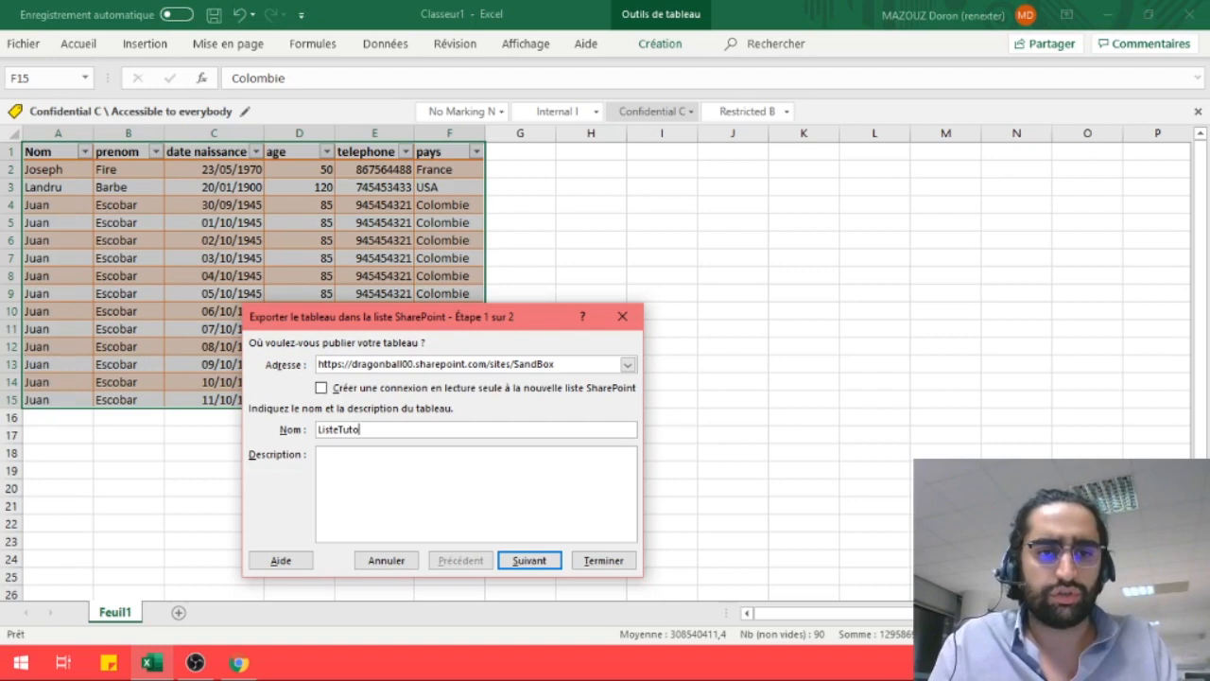
pyautogui.write('Tutot')
pyautogui.press('BackSpace')
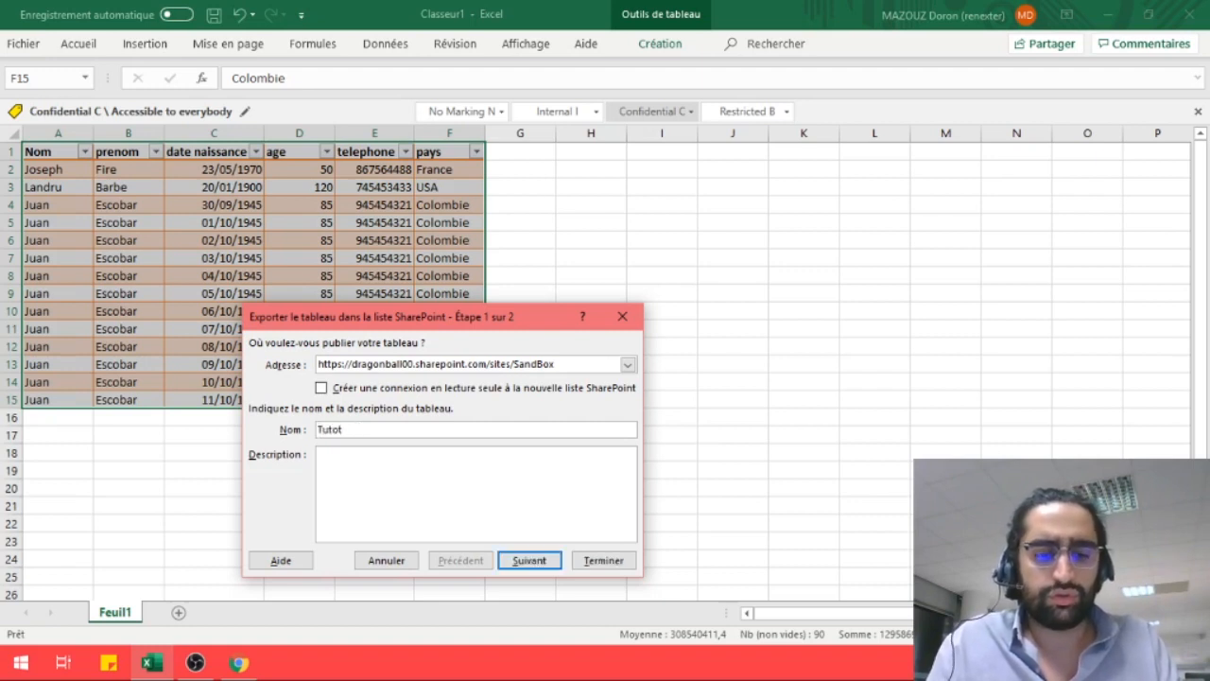
pyautogui.write('Exp')
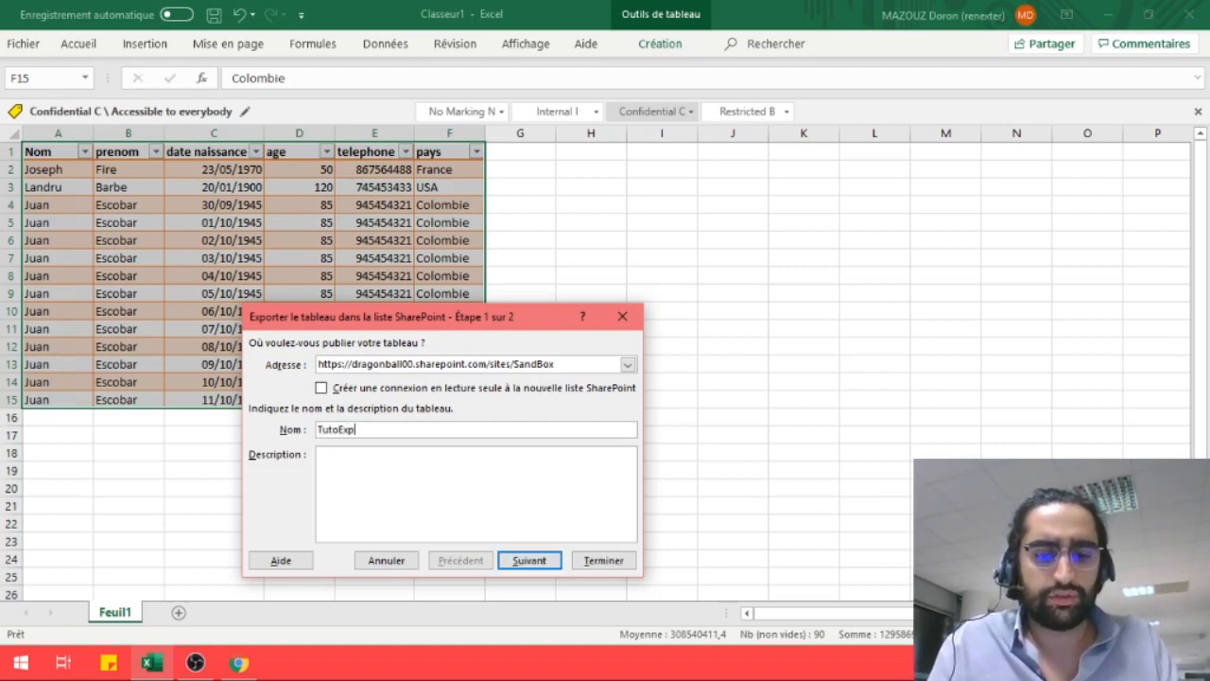
pyautogui.write('ortExcel')
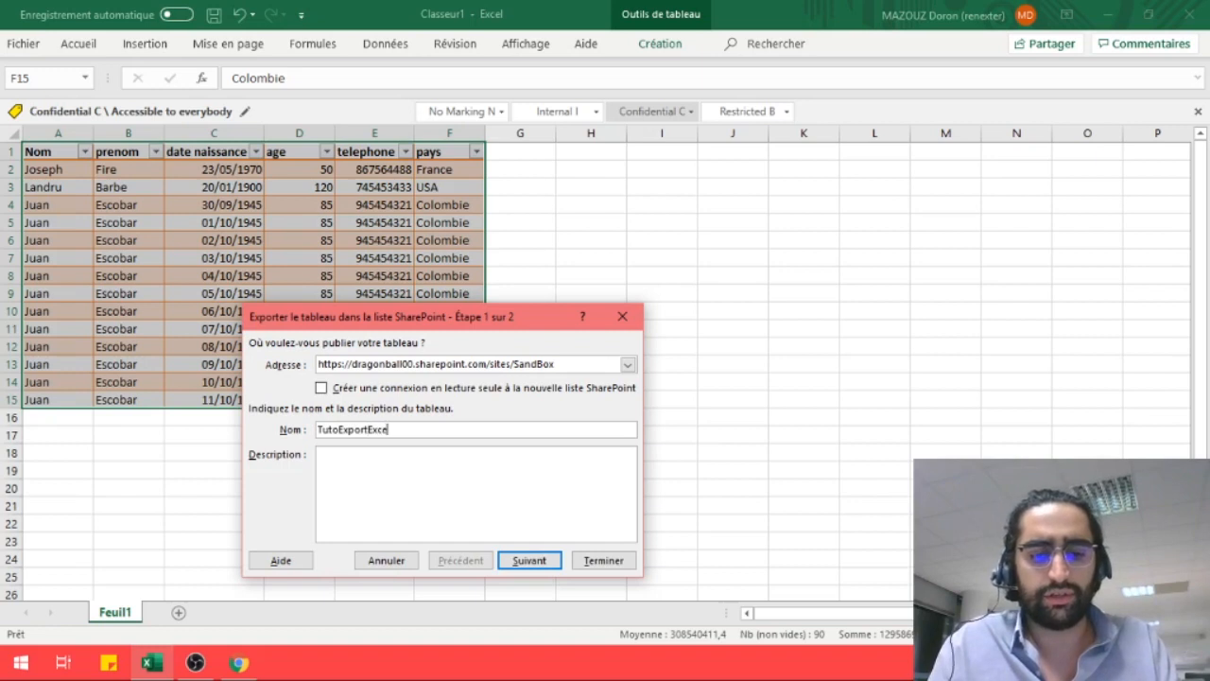
# On step 2, review column types: text for names, Date for date naissance, Nombre for age
pyautogui.click(531, 562)
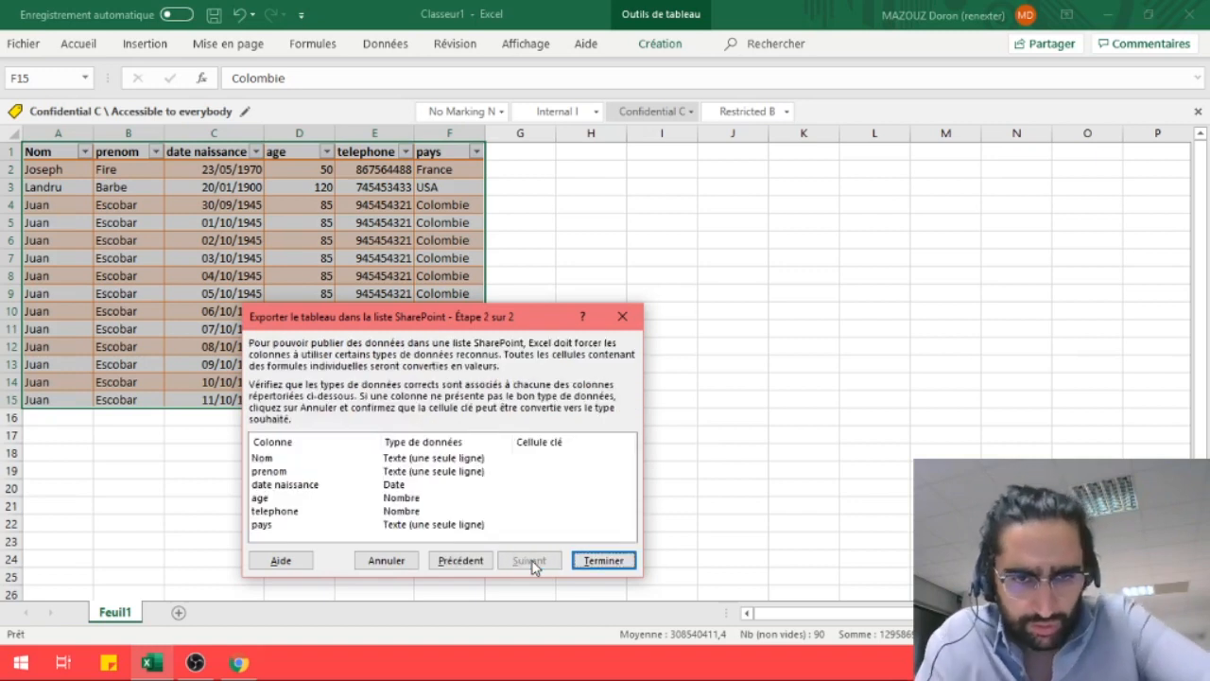
pyautogui.click(409, 460)
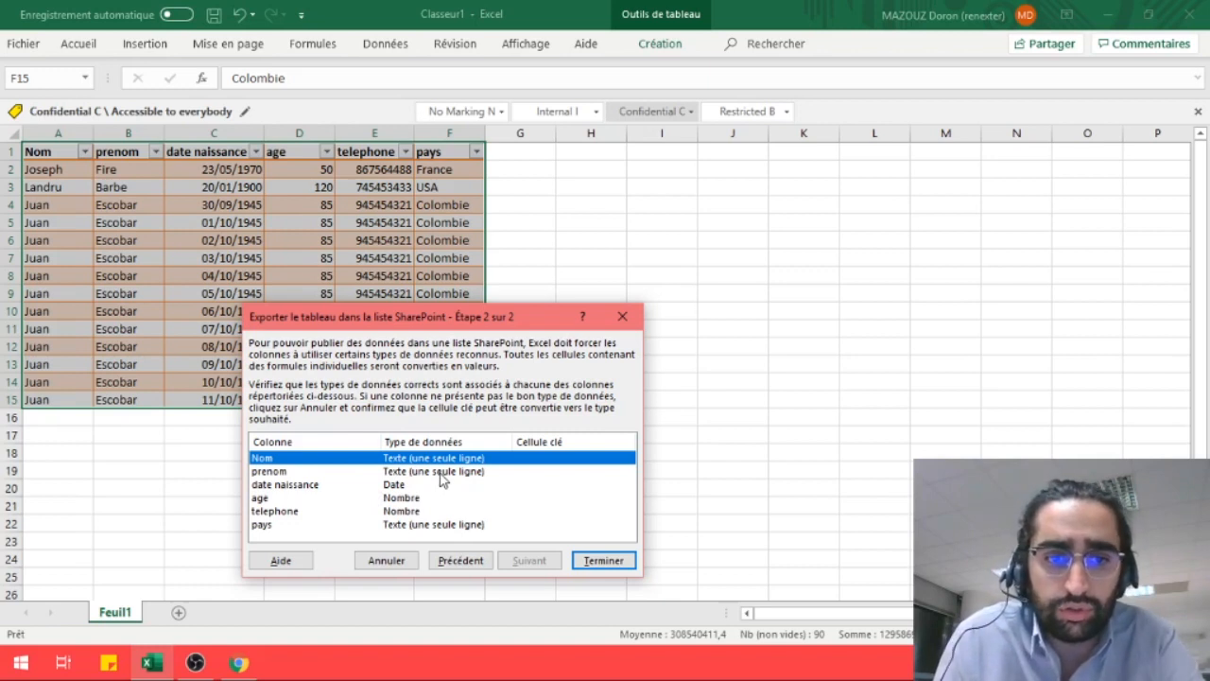
pyautogui.click(459, 472)
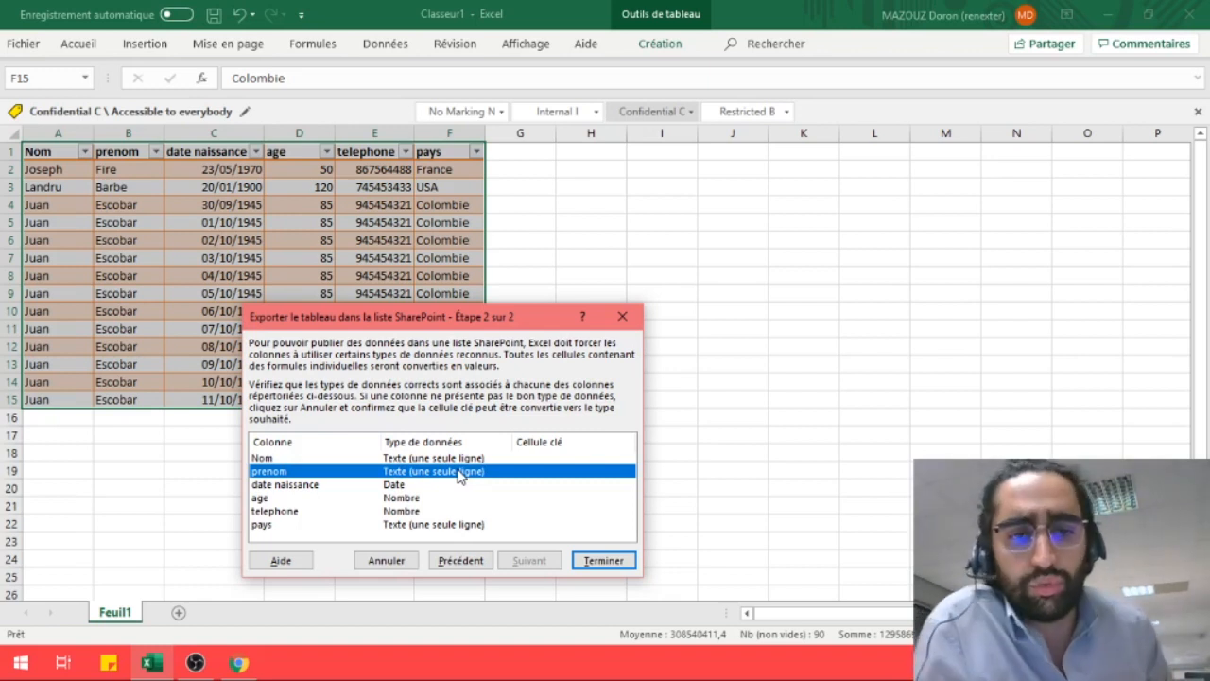
pyautogui.click(503, 485)
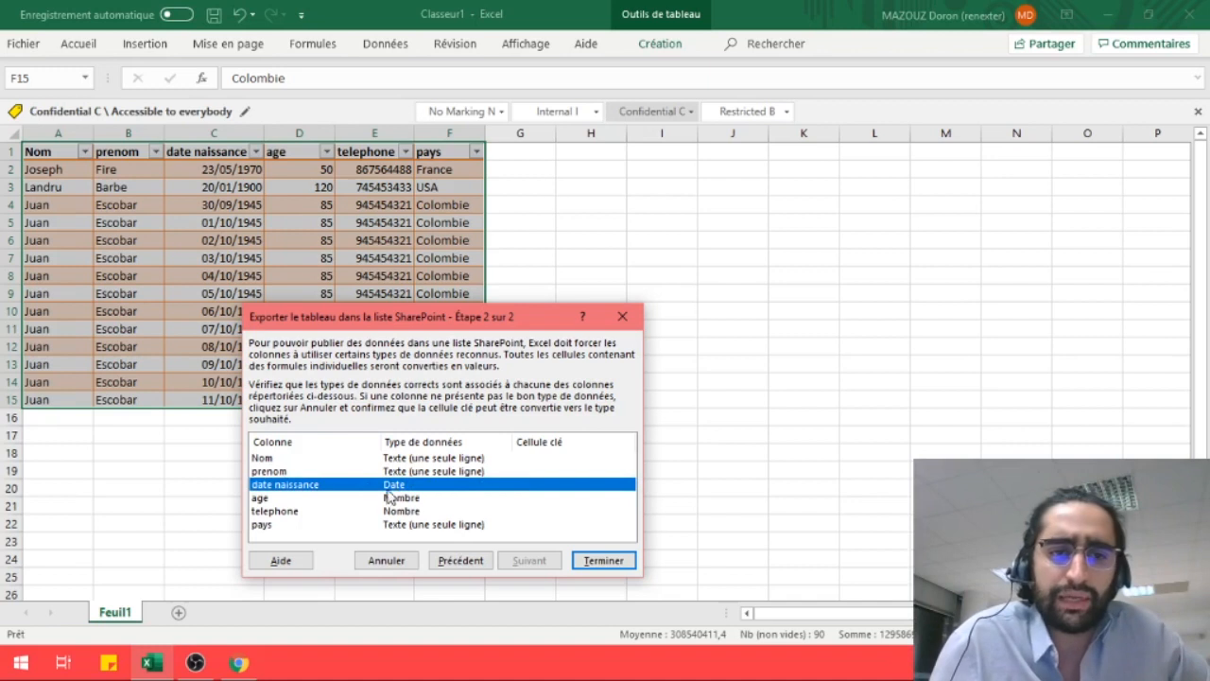
pyautogui.click(409, 498)
pyautogui.click(503, 460)
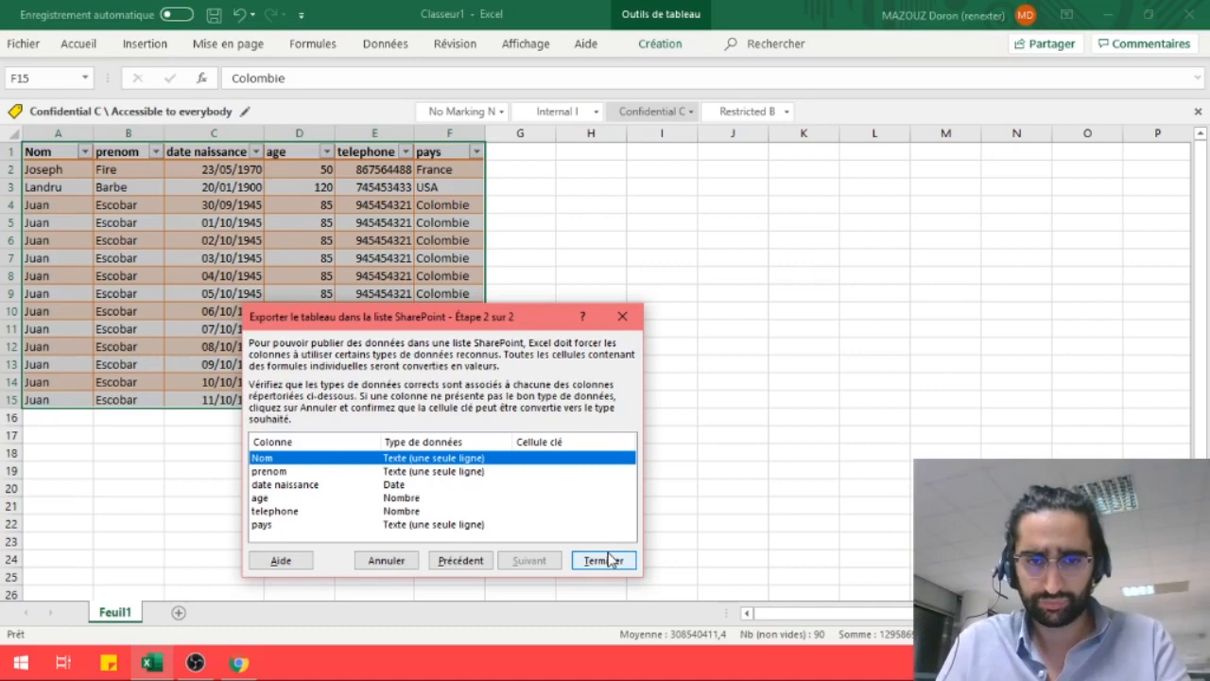
# Finish publishing the contact table and try the new list's link, closing the stuck sign-in browser
pyautogui.click(606, 559)
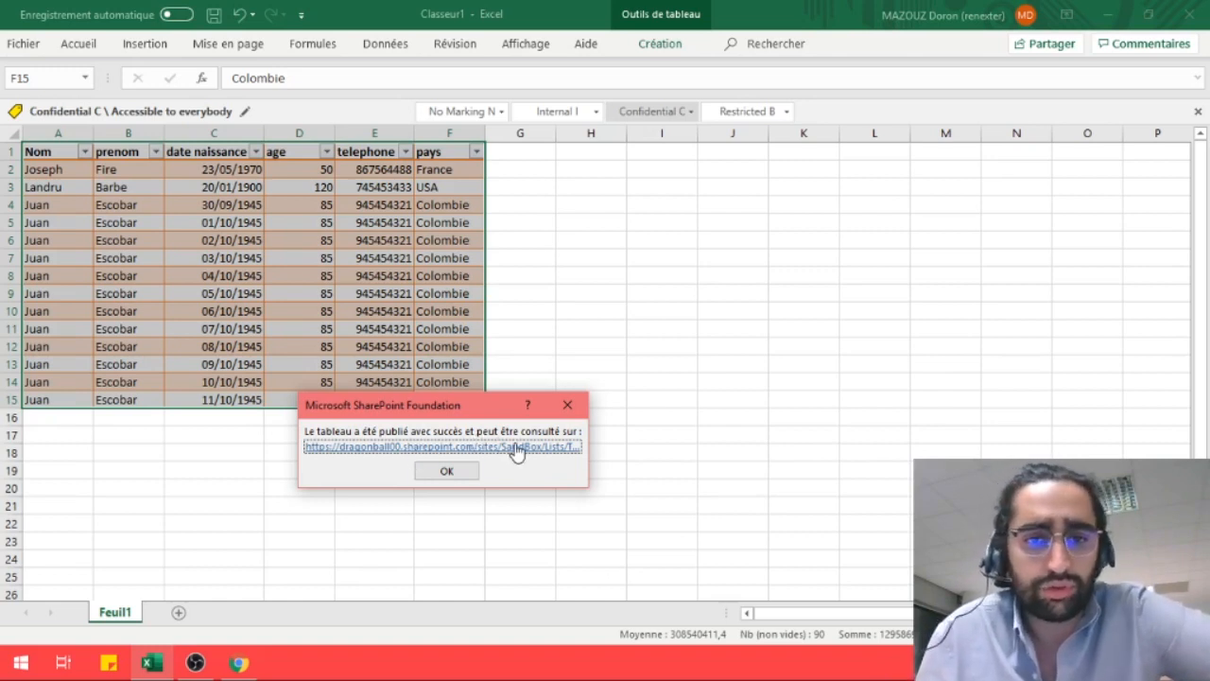
pyautogui.click(517, 451)
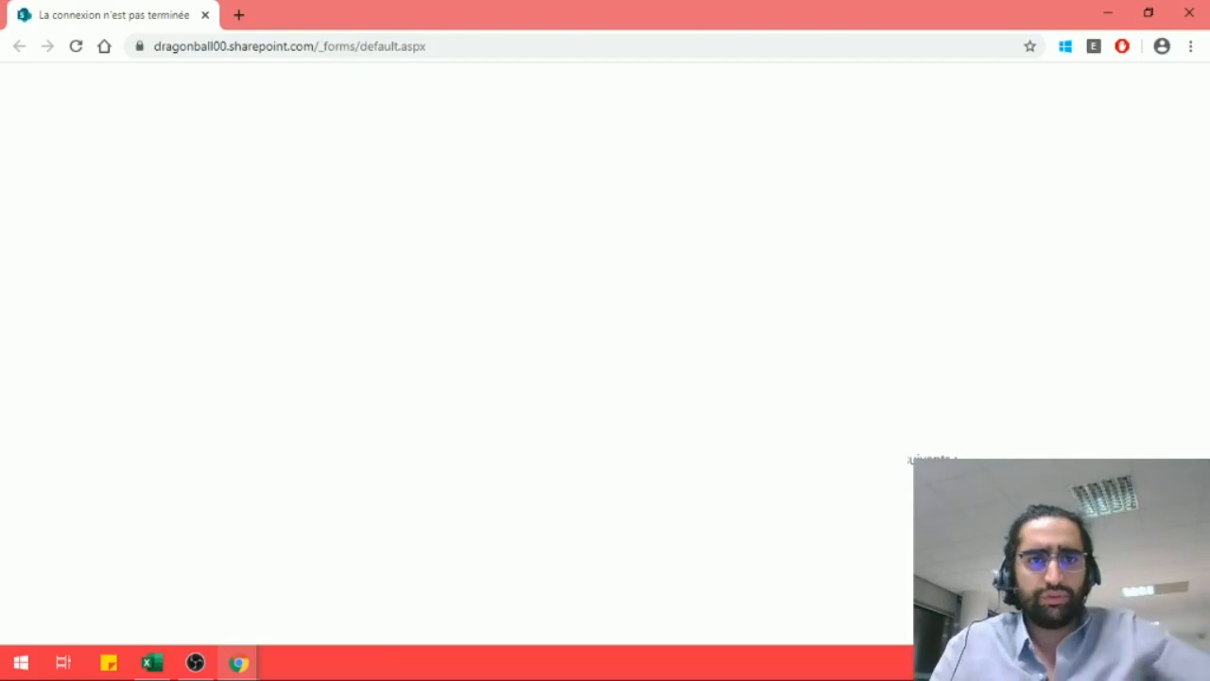
pyautogui.click(1180, 16)
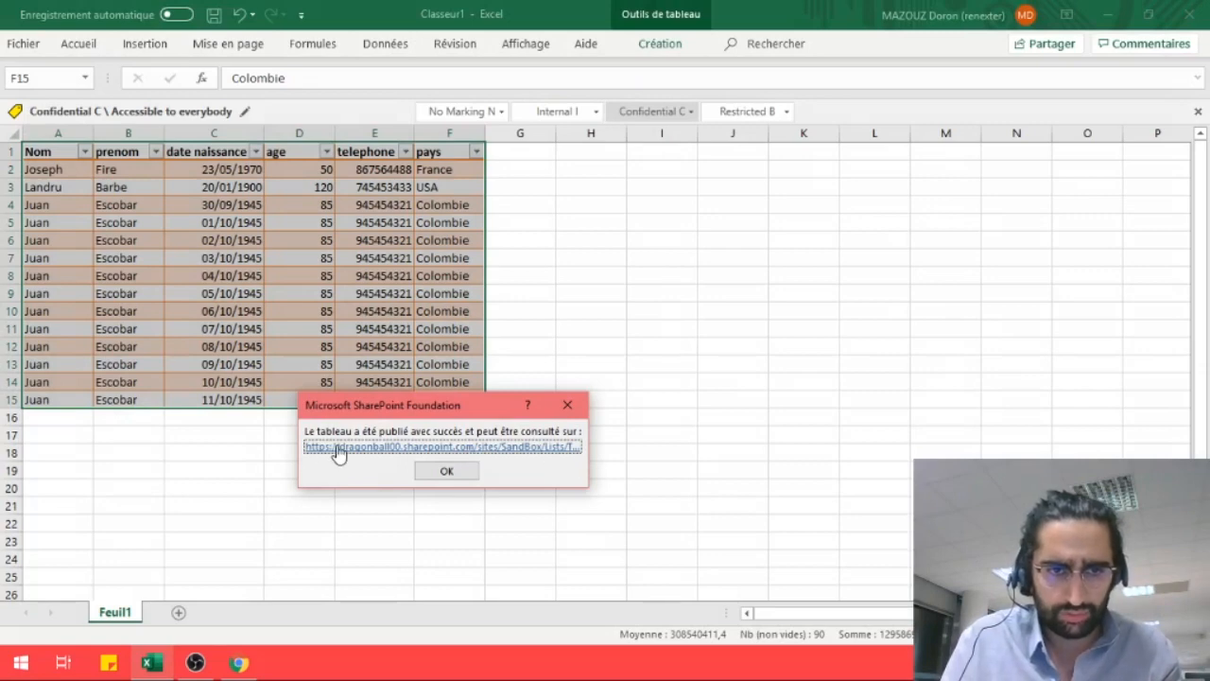
# Reopen the list link, select the sign-in page address, then close that browser and switch windows
pyautogui.click(545, 450)
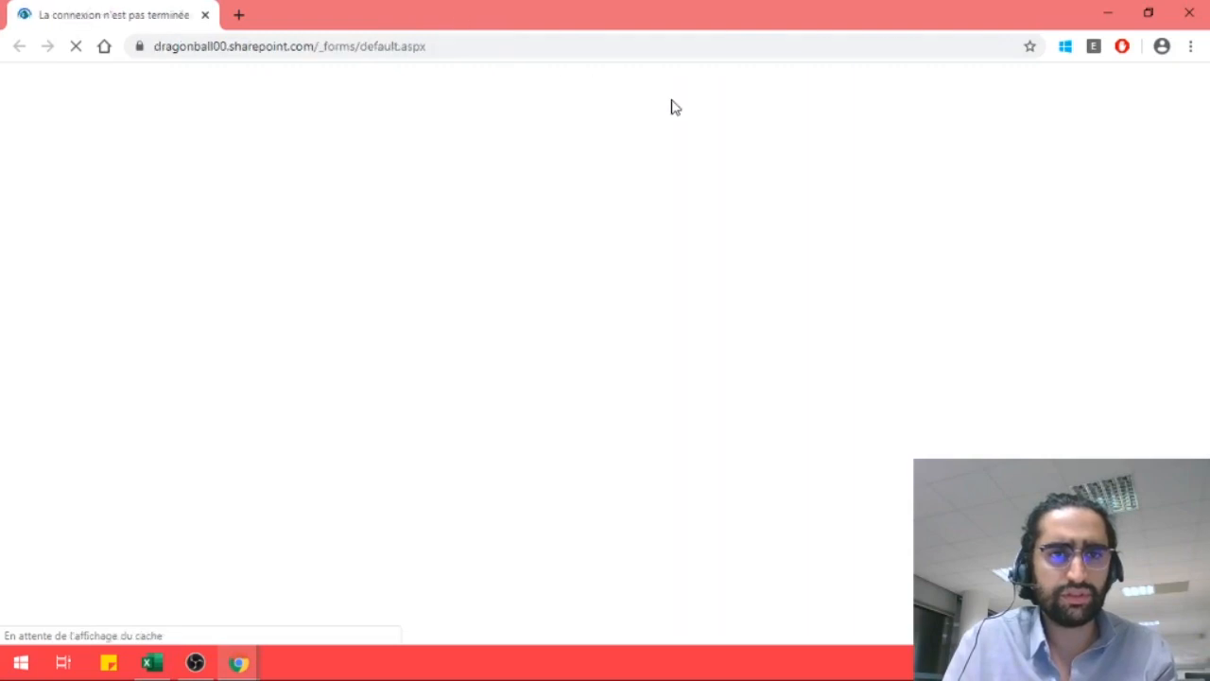
pyautogui.click(443, 44)
pyautogui.moveTo(443, 45); pyautogui.dragTo(152, 44)
pyautogui.hotkey('ctrl', 'c')
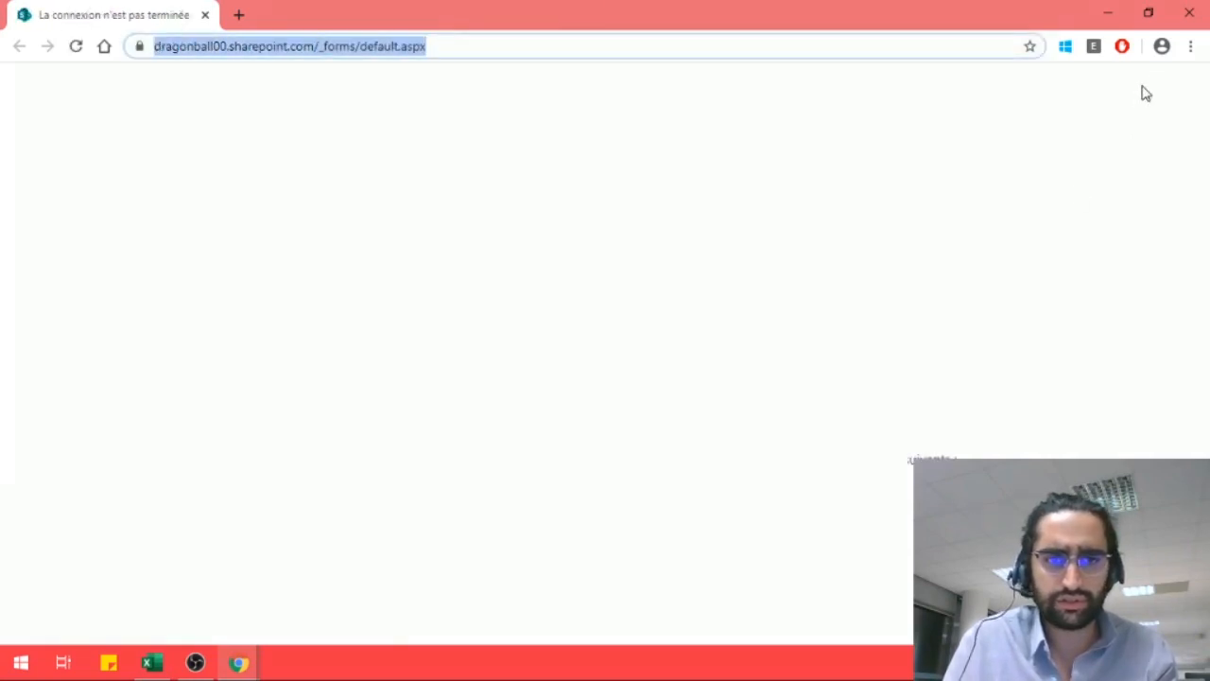
pyautogui.click(1199, 12)
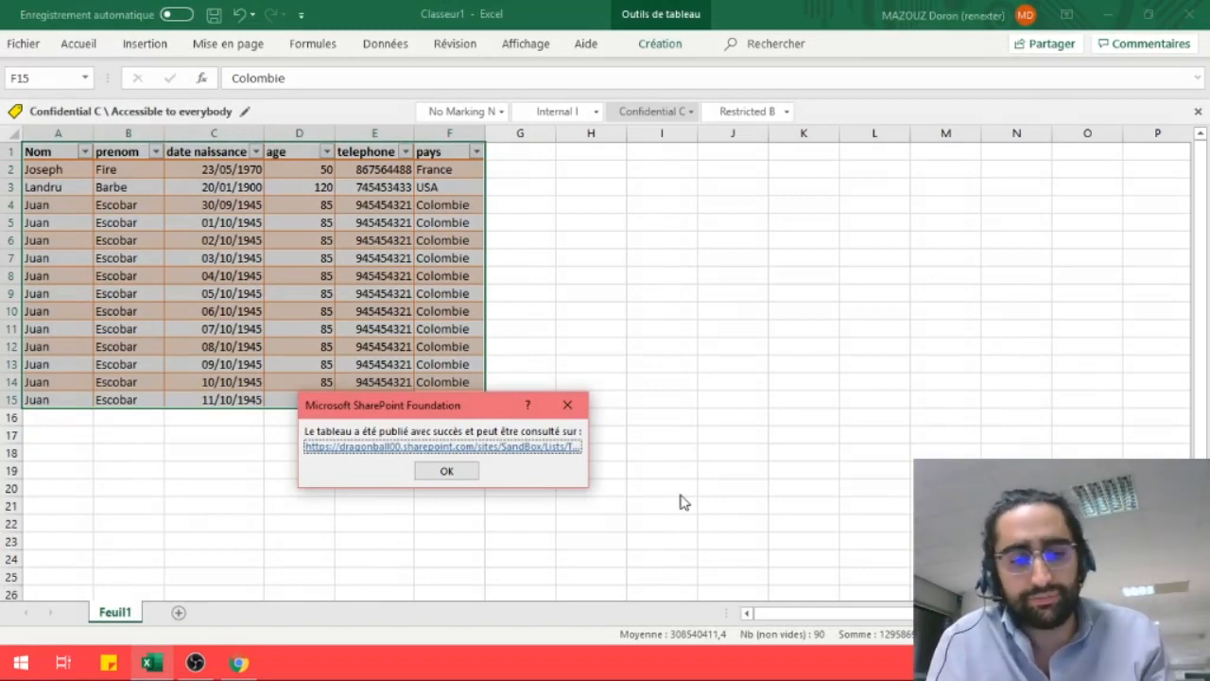
pyautogui.hotkey('alt', 'Tab')
pyautogui.press('Tab')
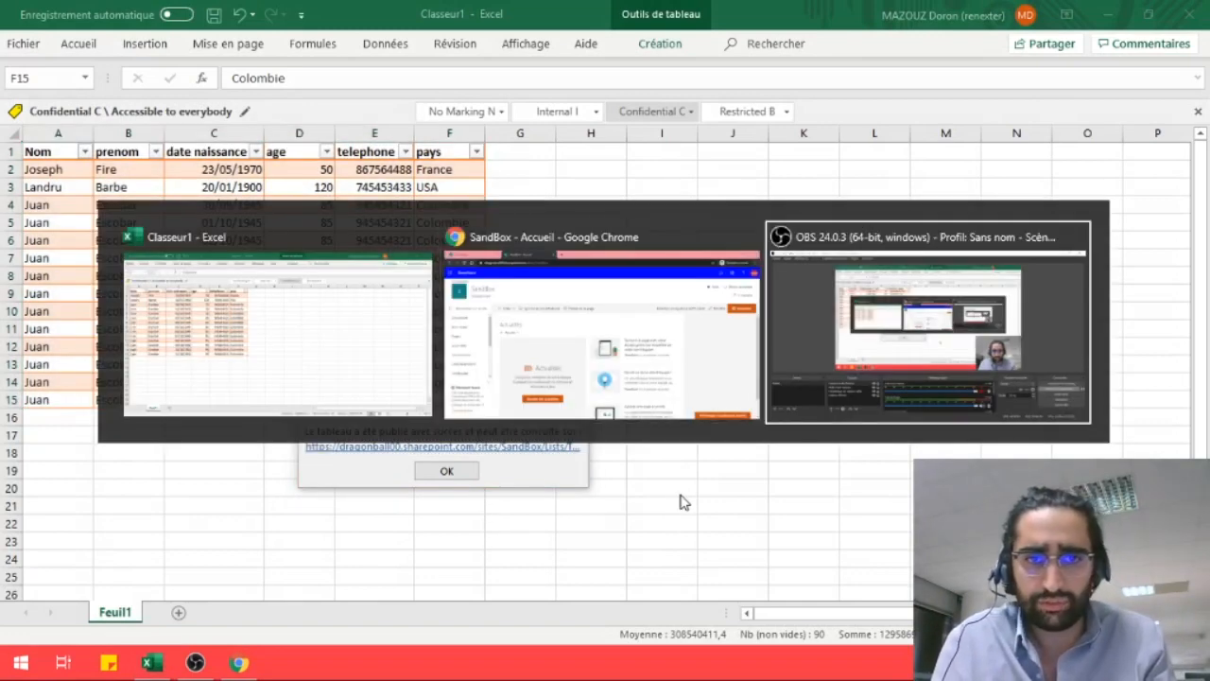
# Bring up the SandBox site and open its Site contents page from the settings gear
pyautogui.click(542, 338)
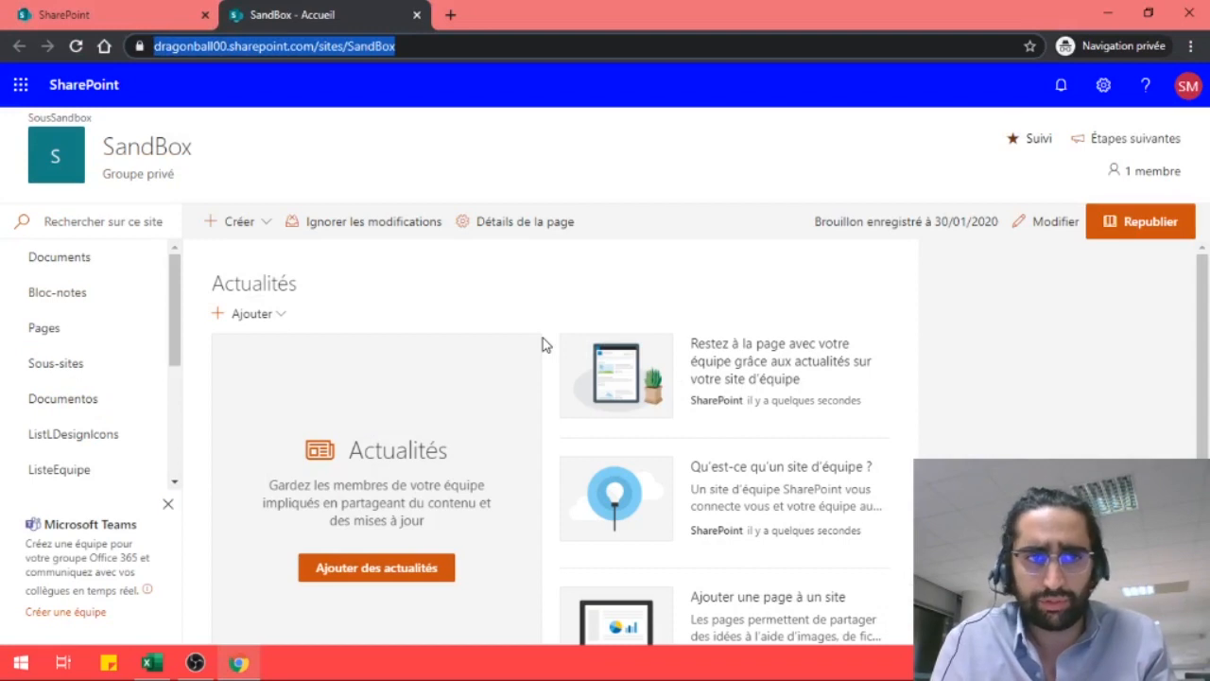
pyautogui.hotkey('ctrl', 'v')
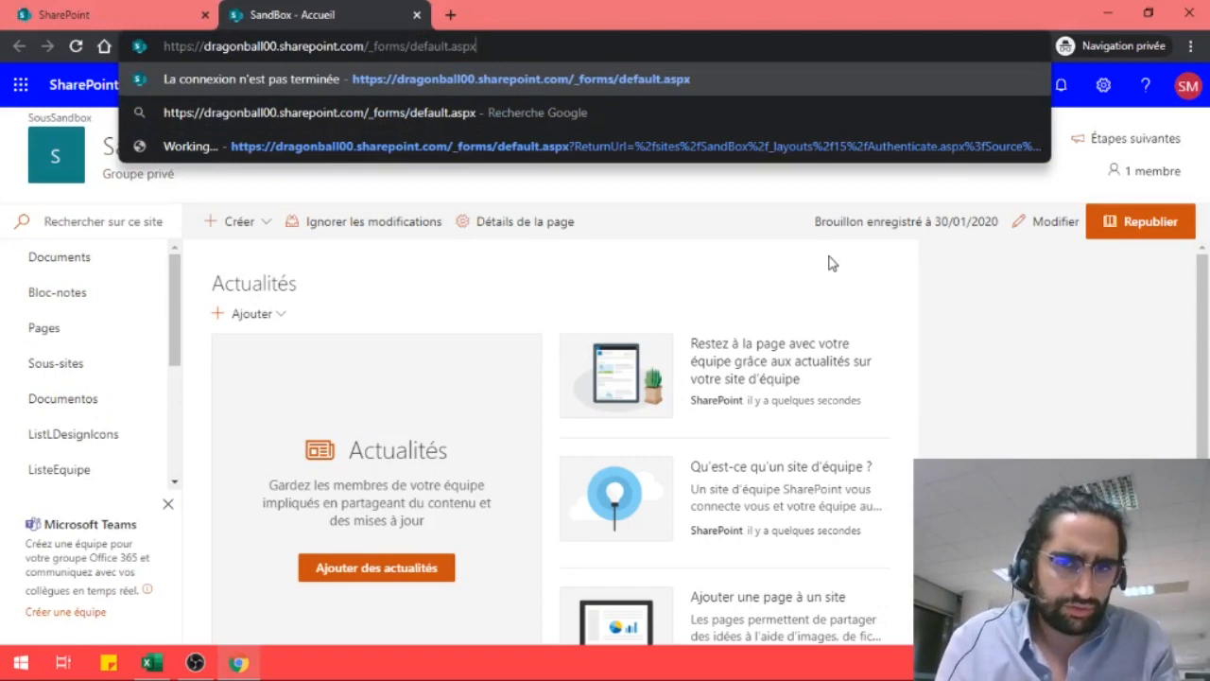
pyautogui.click(1112, 90)
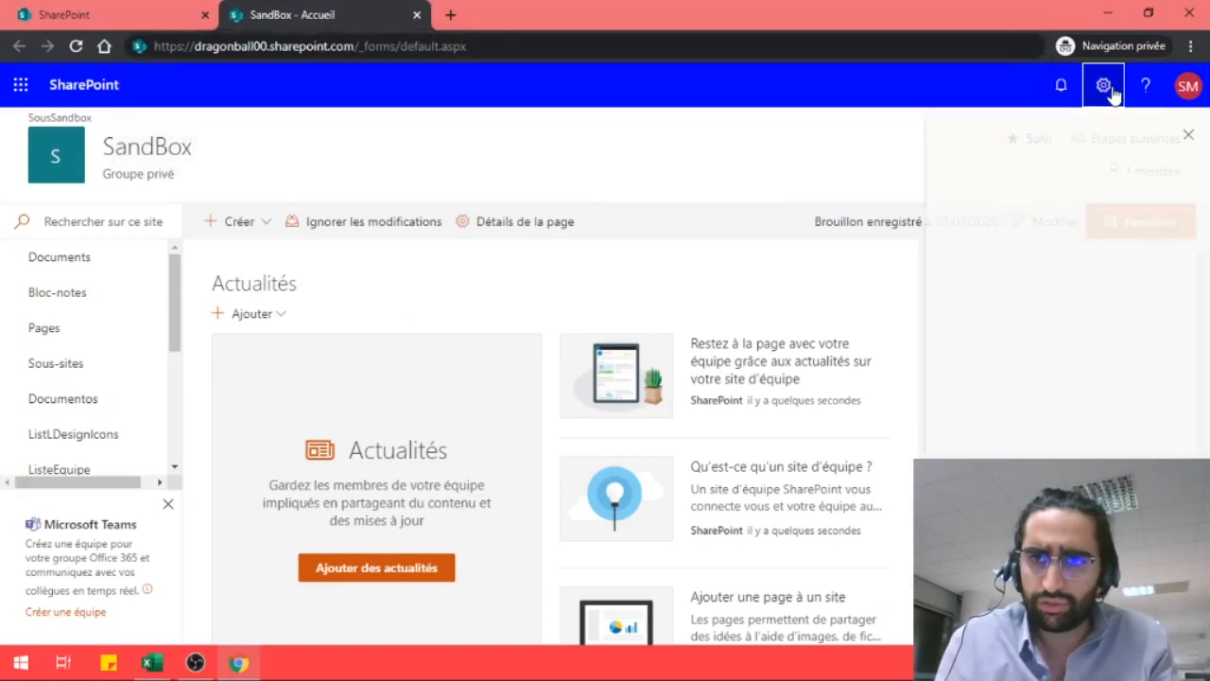
pyautogui.click(989, 255)
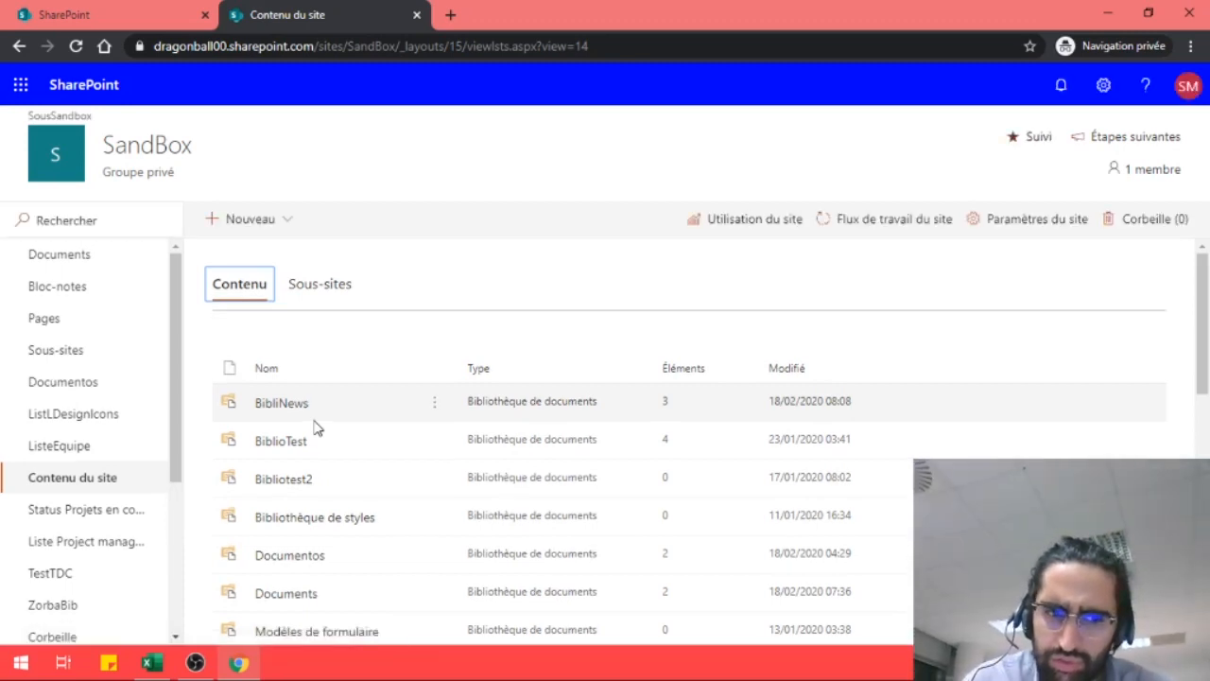
# Scroll down the SandBox Site contents and open the TutoExportExcel list
pyautogui.scroll(-4, 316, 428)
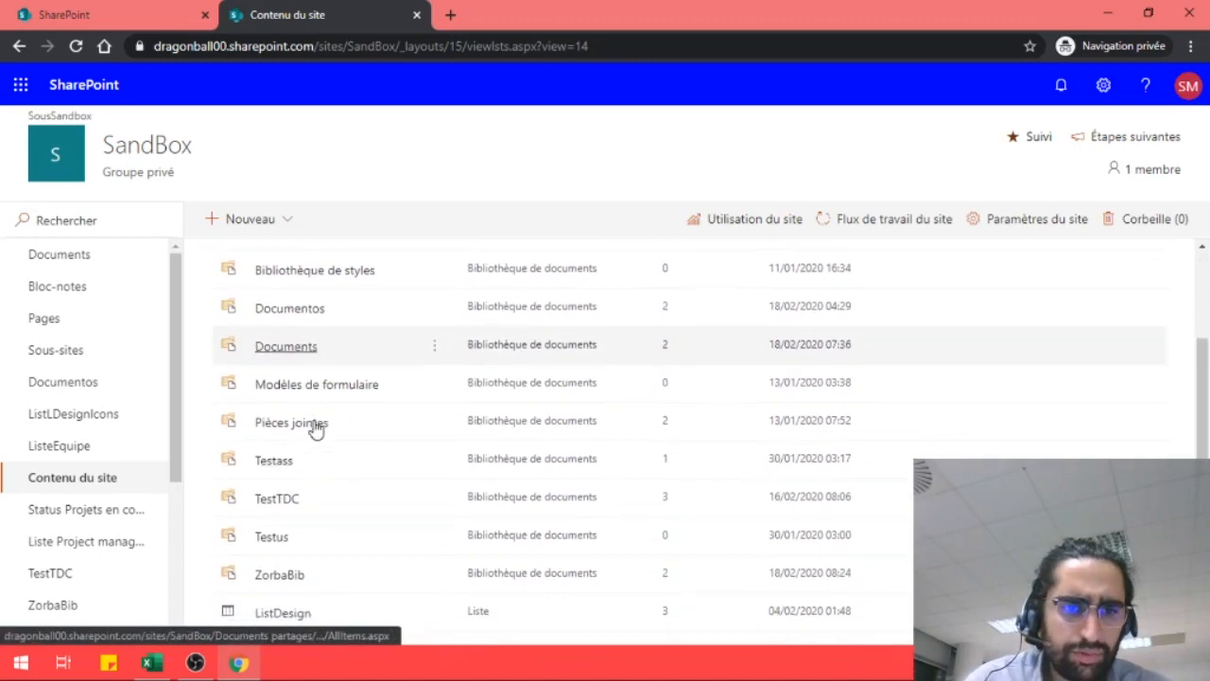
pyautogui.scroll(-5, 317, 428)
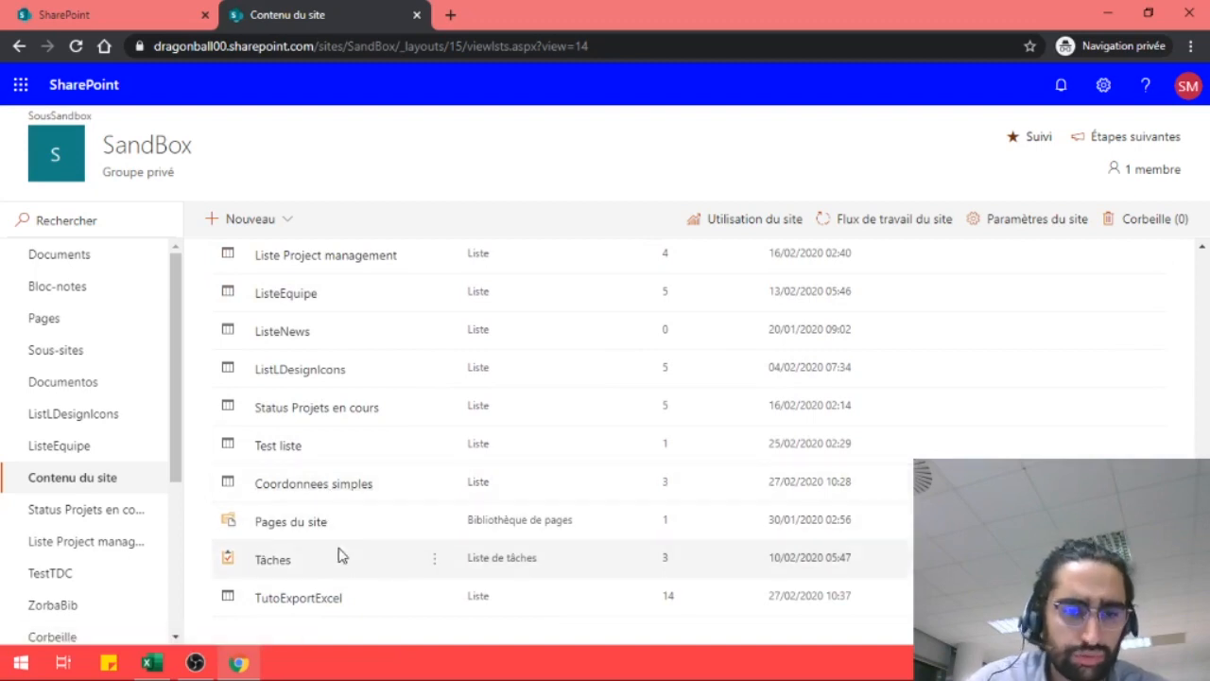
pyautogui.click(311, 599)
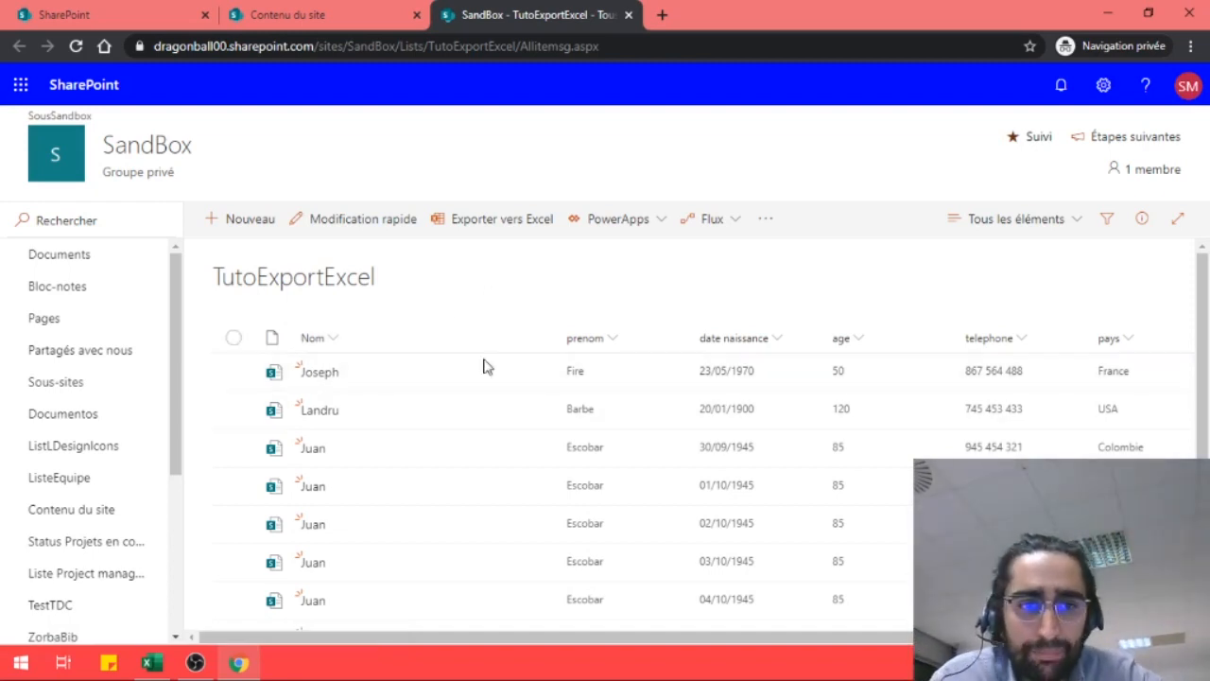
pyautogui.scroll(-3, 335, 476)
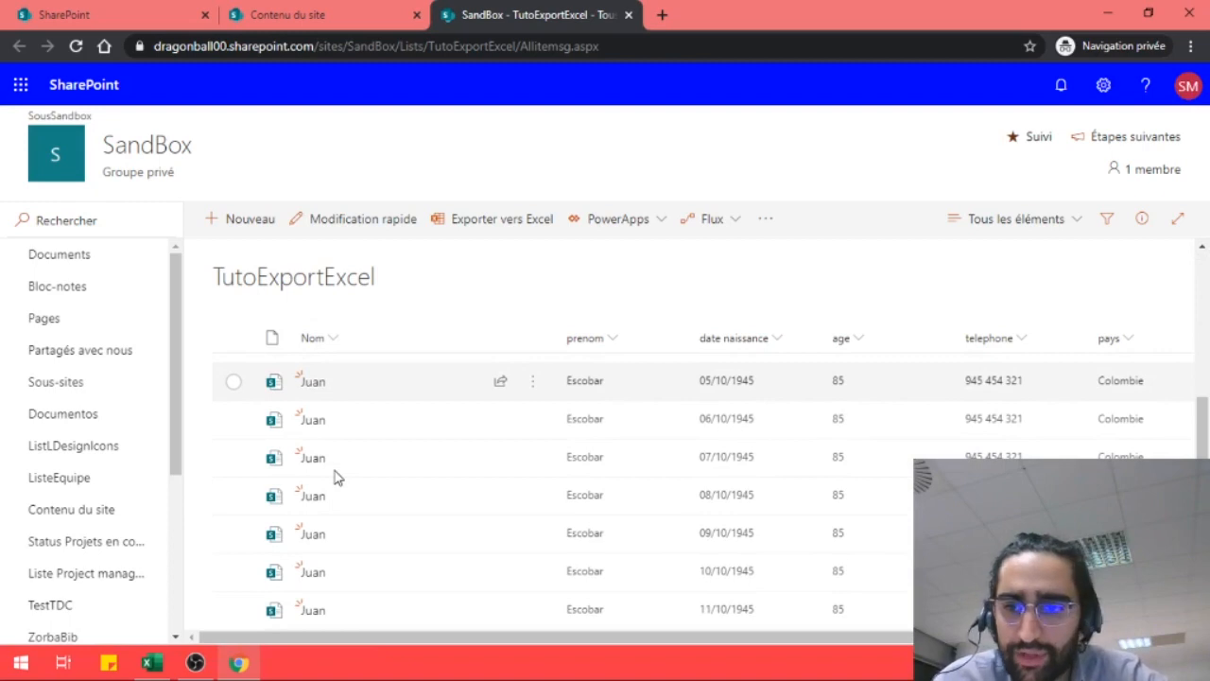
pyautogui.hscroll(3, 785, 545)
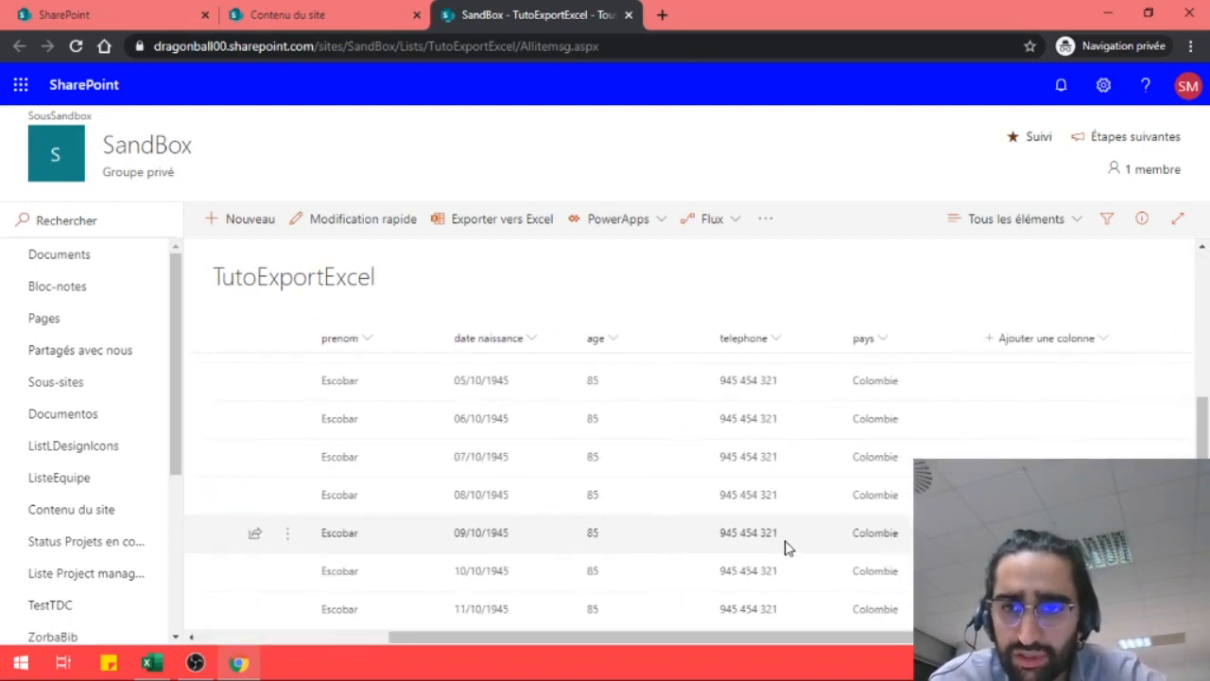
pyautogui.hscroll(-3, 785, 545)
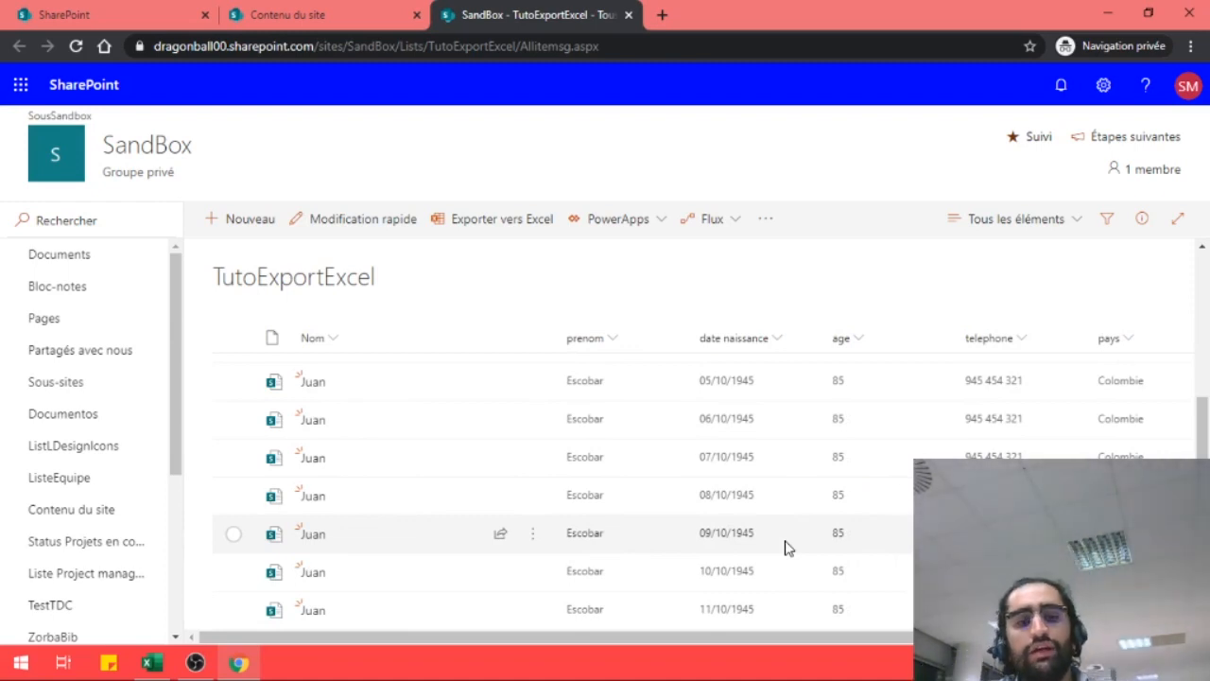
pyautogui.scroll(3, 444, 417)
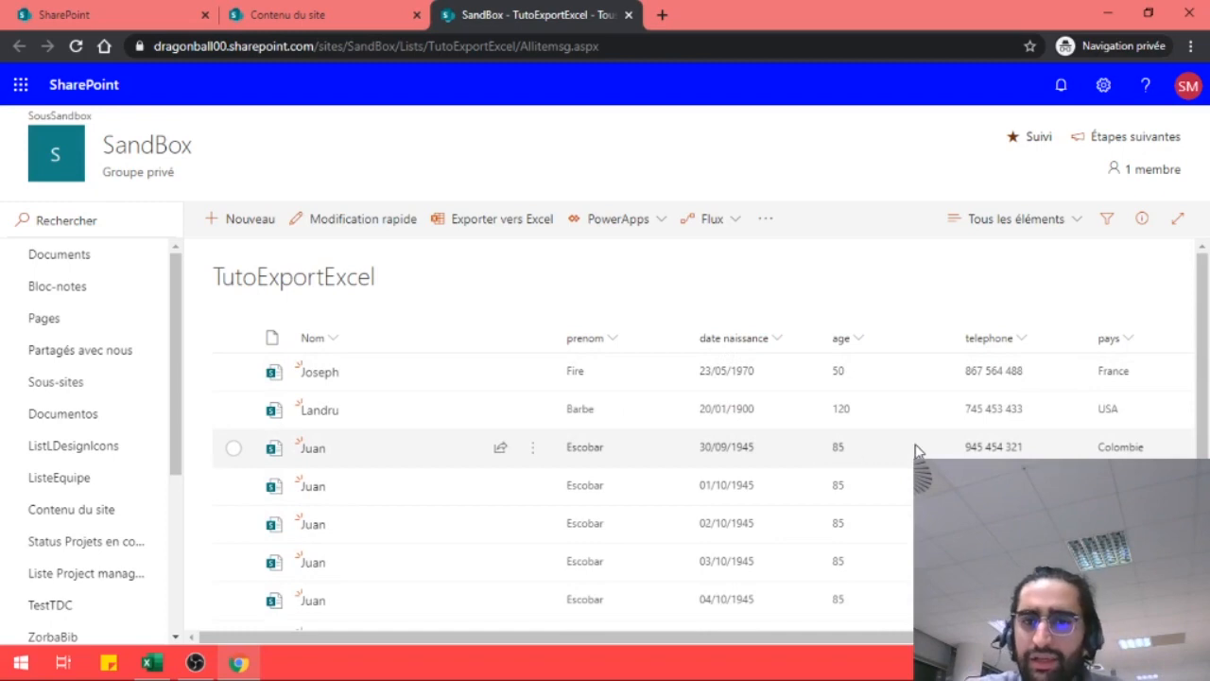
pyautogui.scroll(-1, 704, 524)
pyautogui.scroll(1, 704, 523)
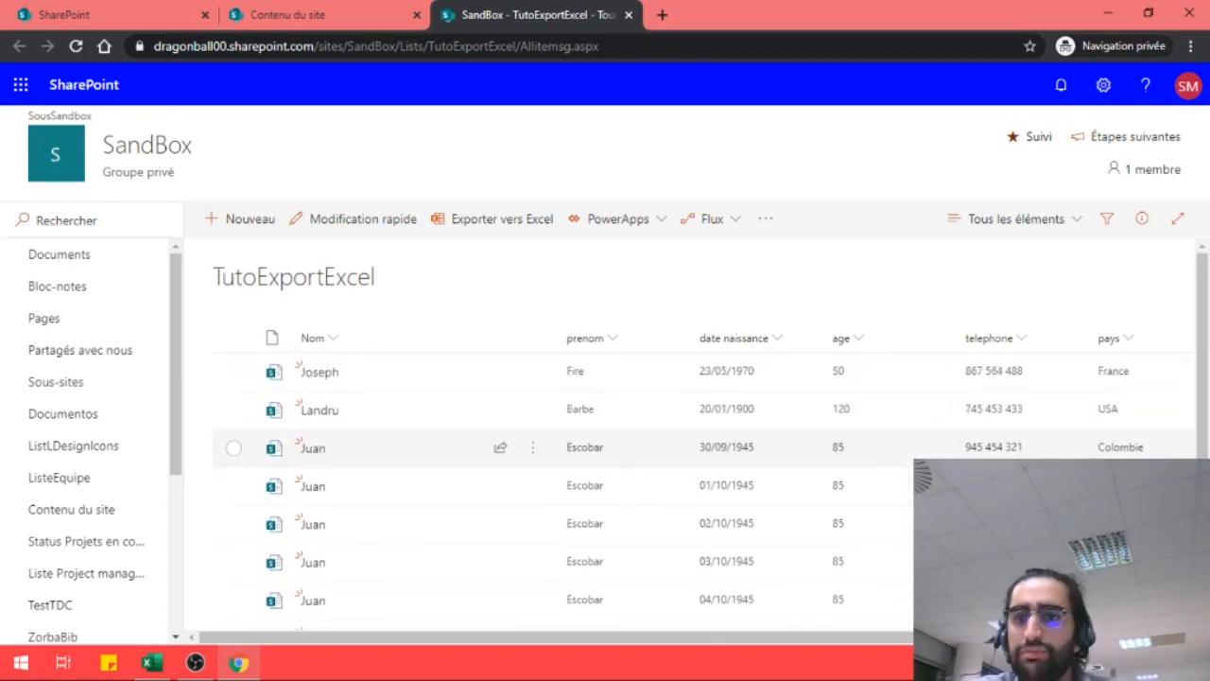